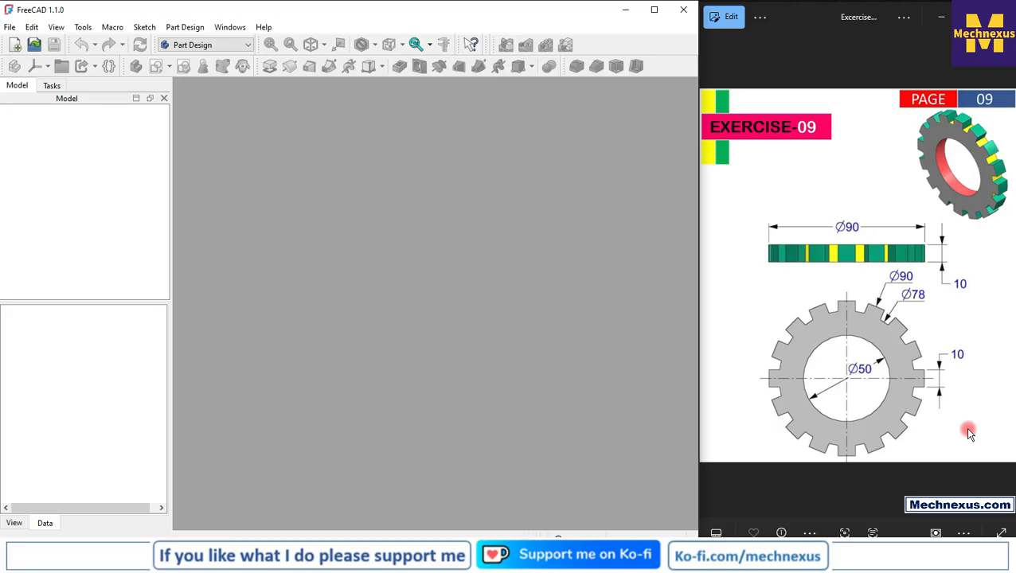
Check the FreeCAD version details in the About information and close it
click(943, 543)
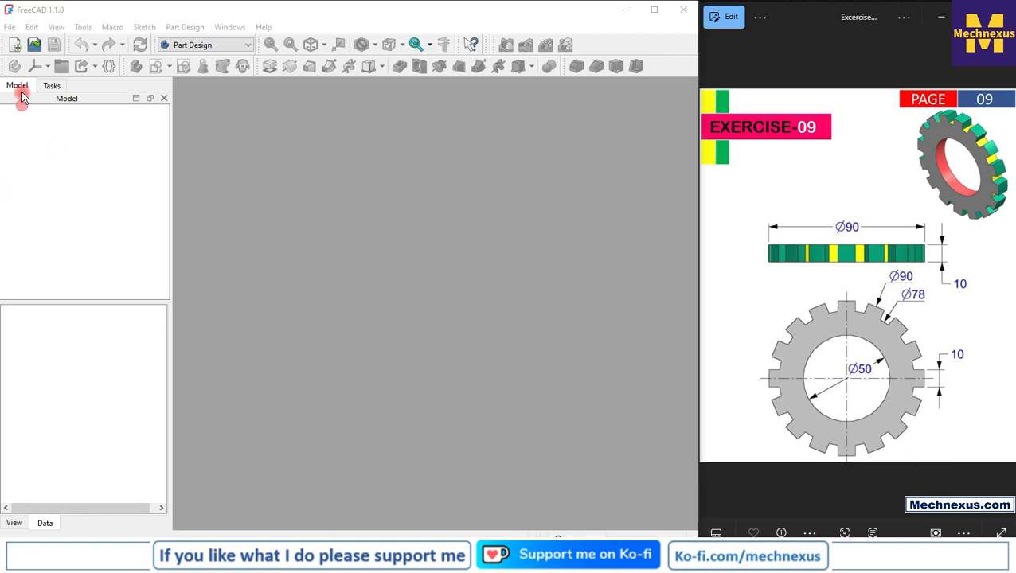
click(270, 28)
click(303, 225)
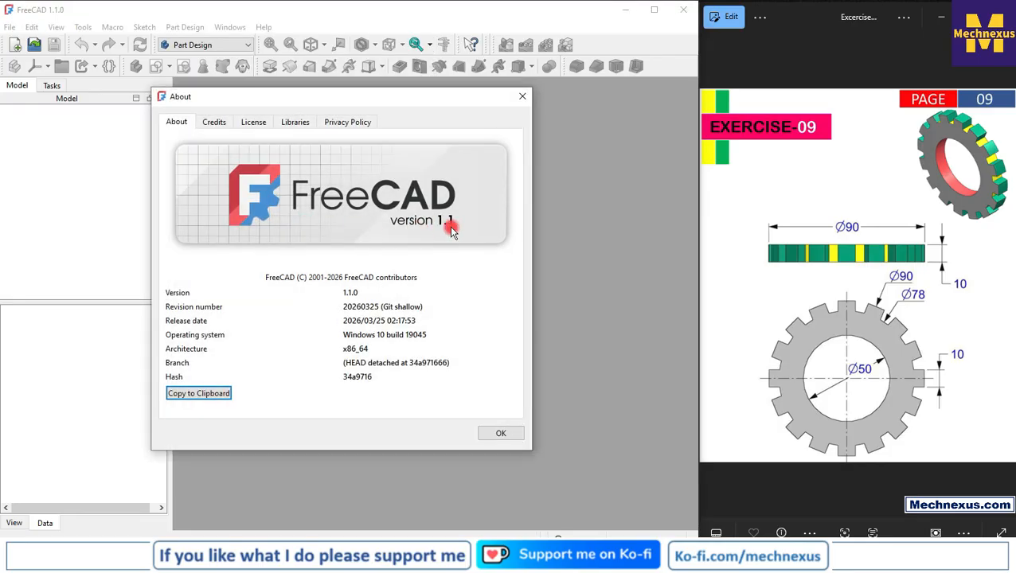
click(524, 97)
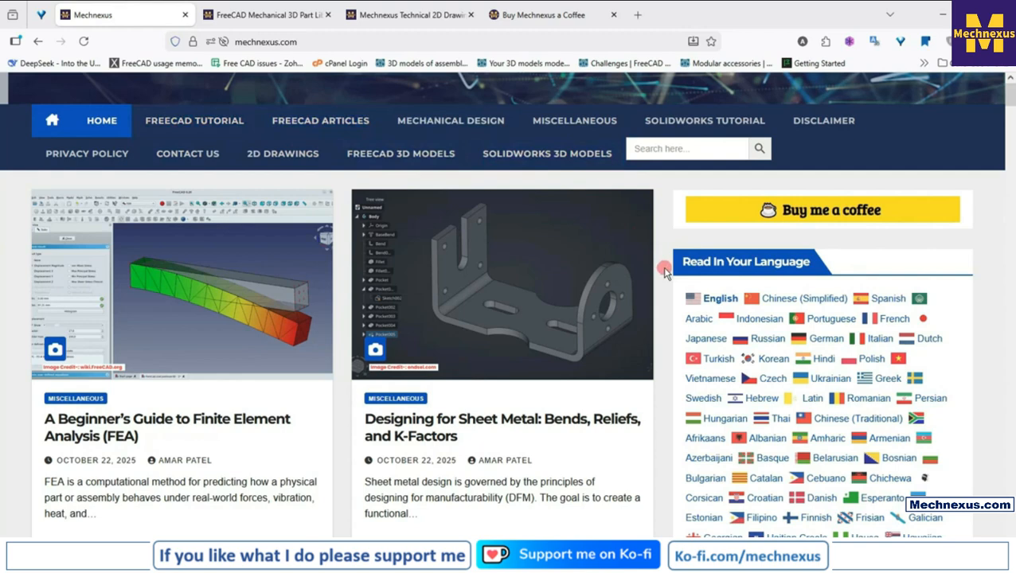
Look through the articles on the mechnexus.com home page and return to its navigation area
scroll(666, 273, down, 2)
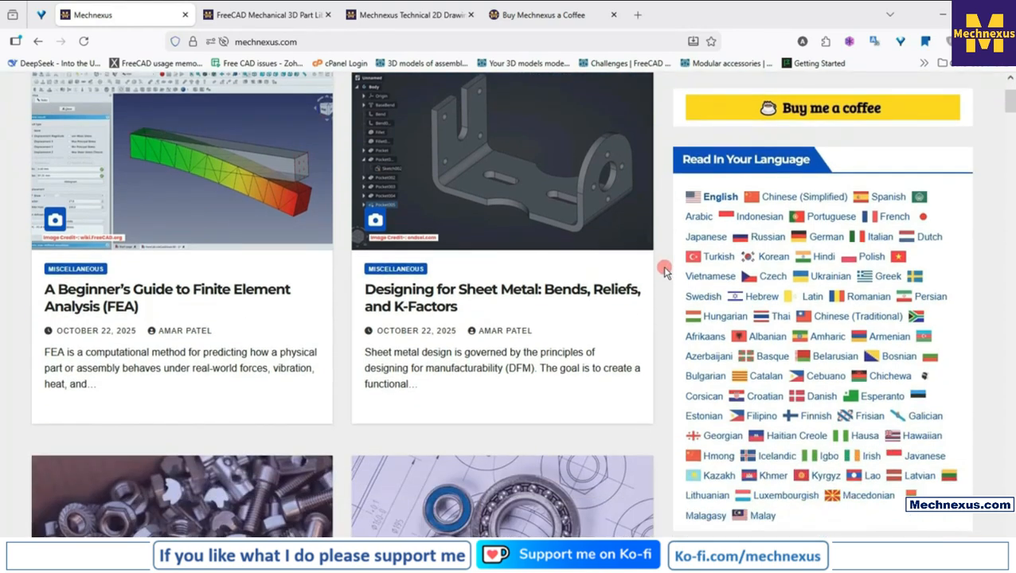
scroll(665, 273, down, 5)
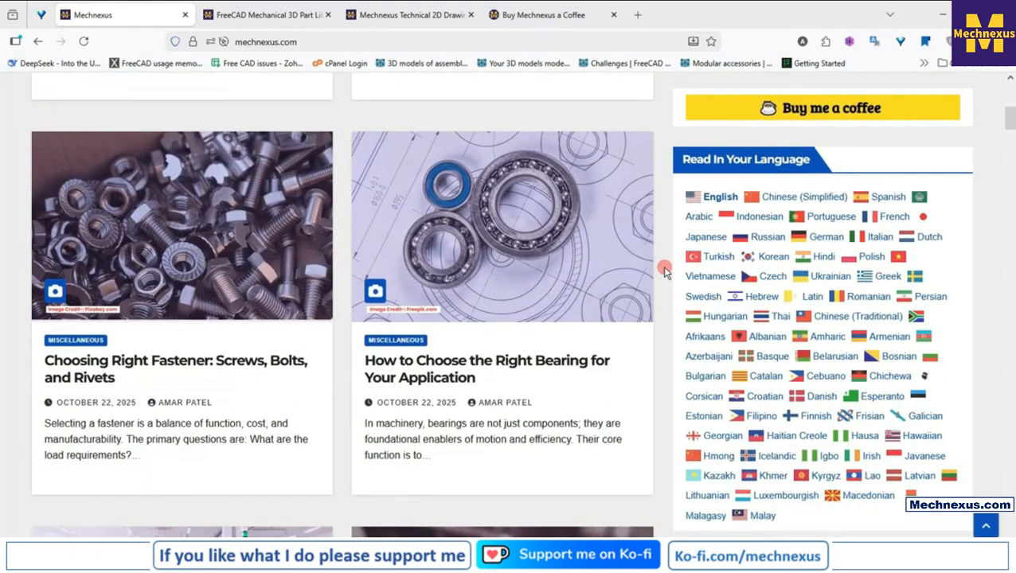
scroll(666, 273, down, 3)
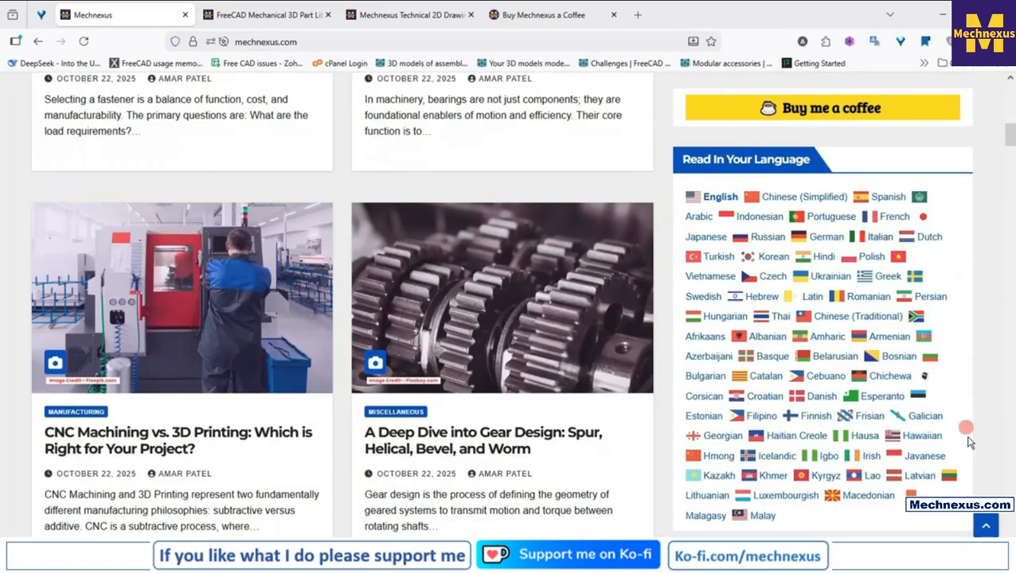
scroll(494, 291, up, 2)
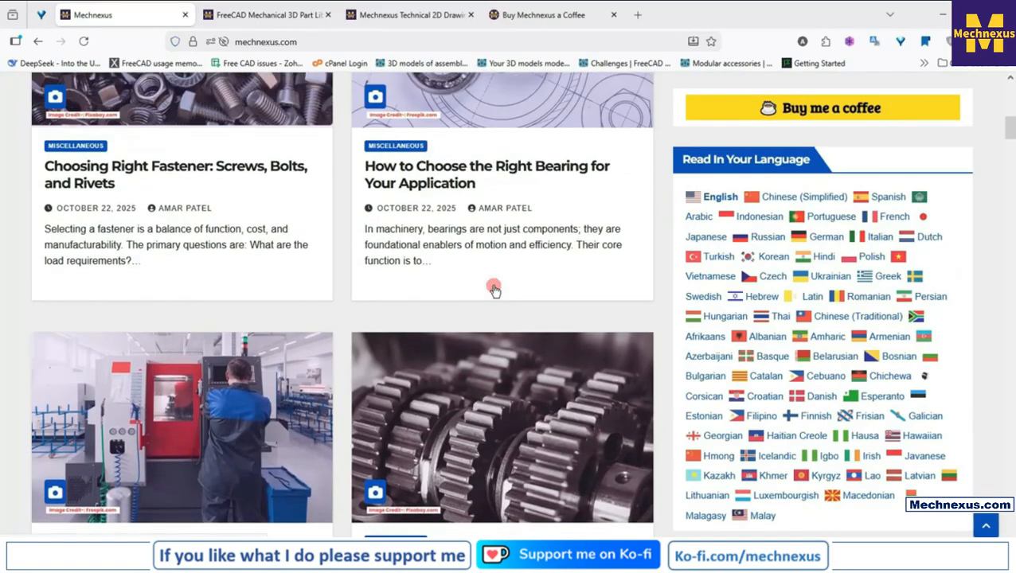
scroll(493, 290, up, 1)
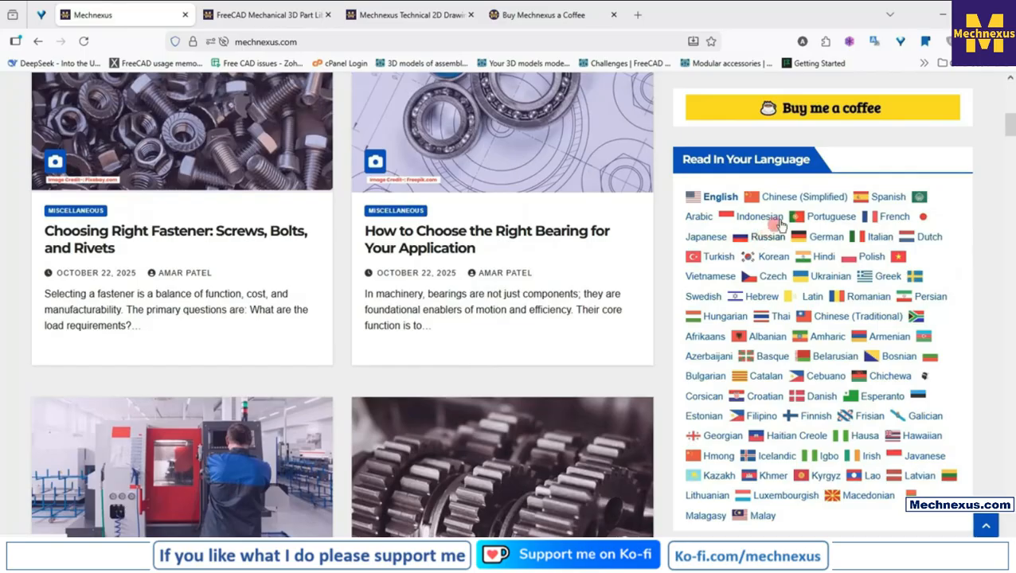
scroll(471, 328, up, 9)
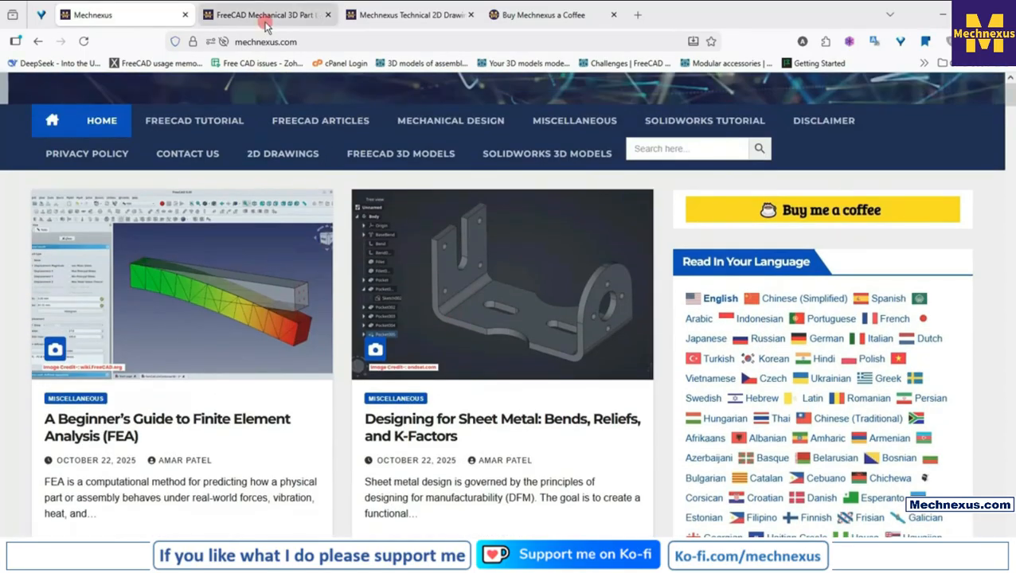
Browse the model thumbnails on the FreeCAD Mechanical 3D Part Library page
click(263, 16)
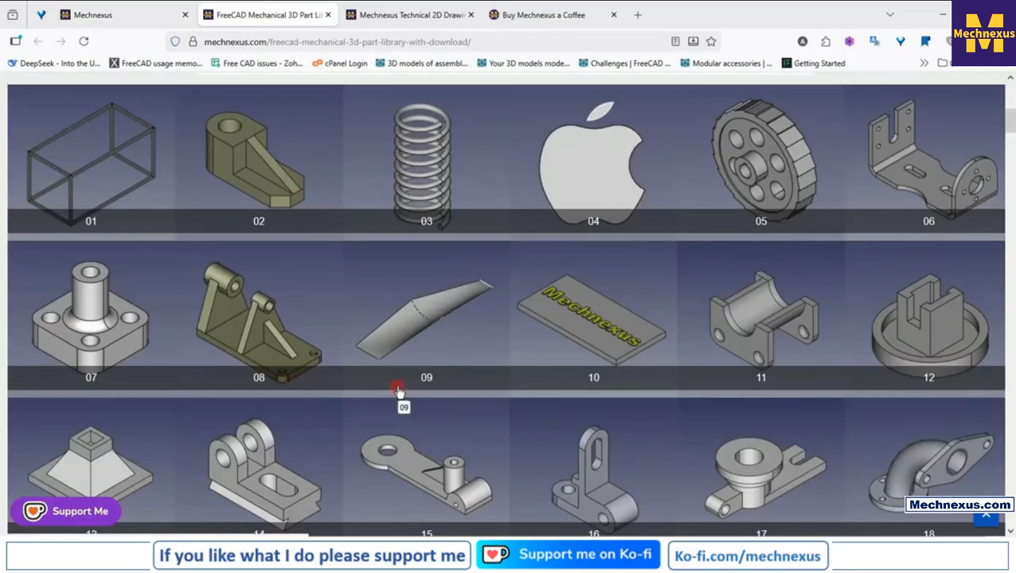
scroll(398, 390, down, 2)
scroll(397, 390, down, 1)
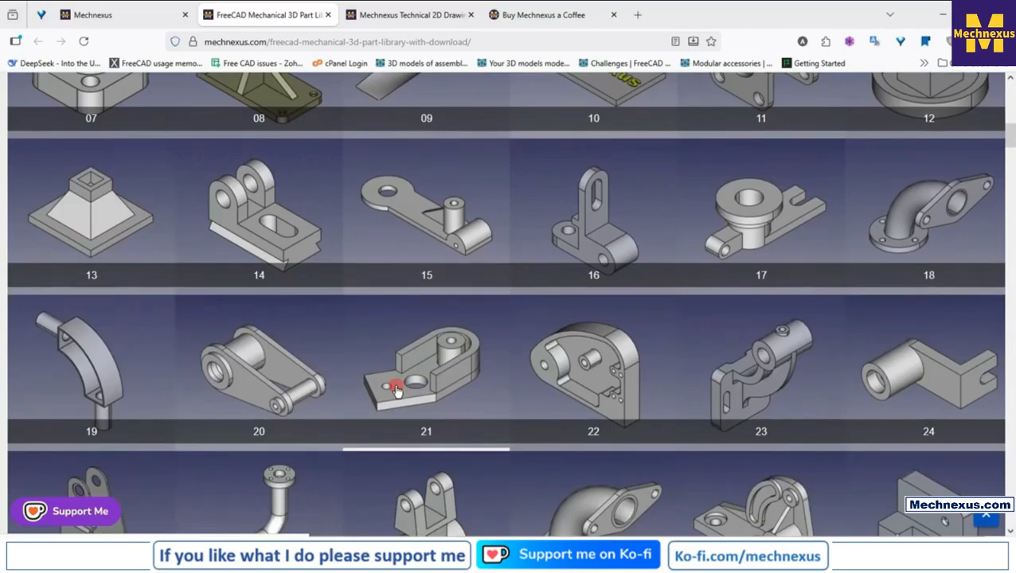
scroll(396, 342, up, 2)
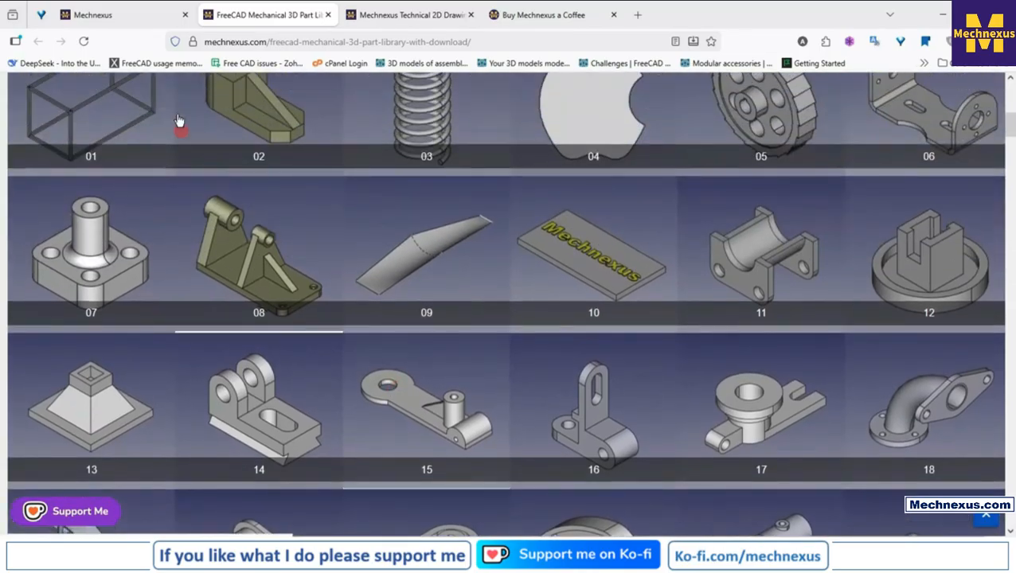
Locate the 3D models section on the home page, view model 22's download folder from the part library, and close the folder
click(132, 13)
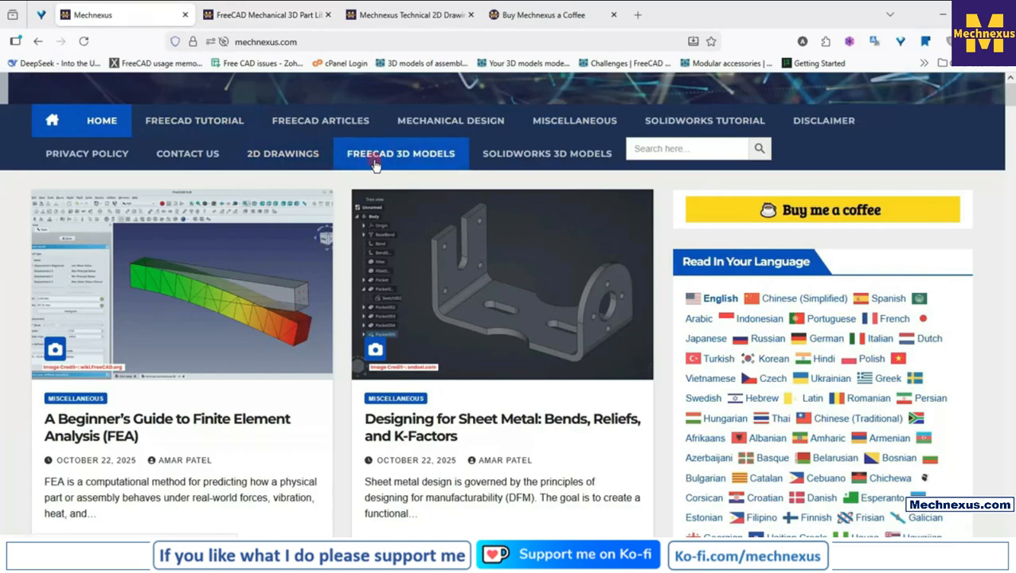
click(257, 14)
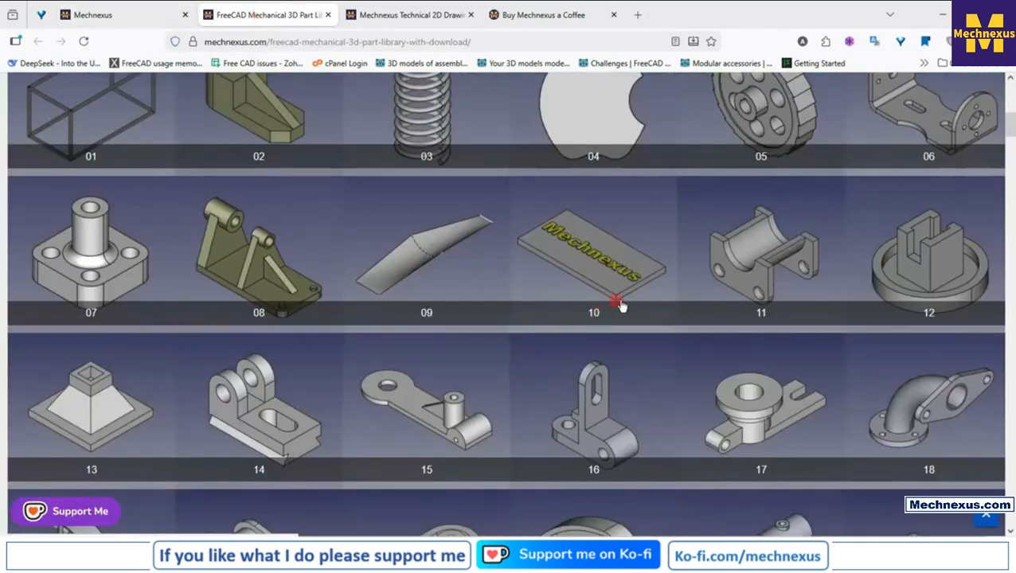
scroll(607, 317, down, 4)
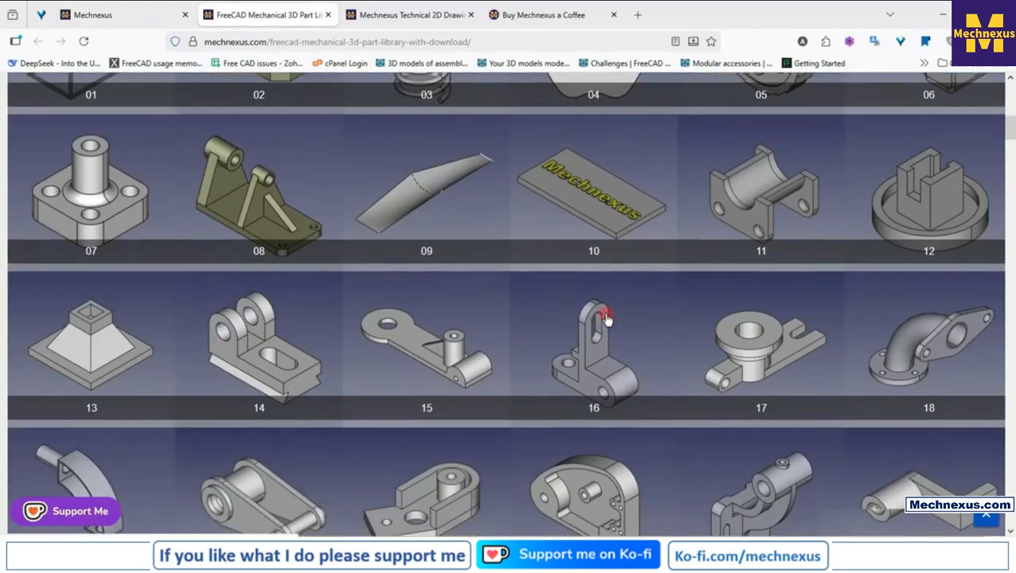
scroll(607, 317, down, 2)
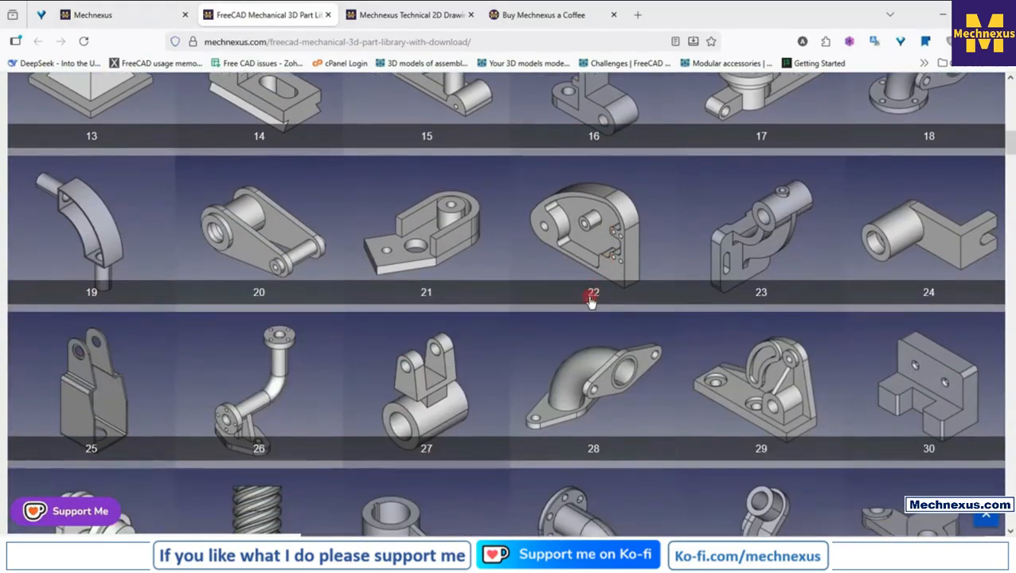
scroll(568, 325, up, 2)
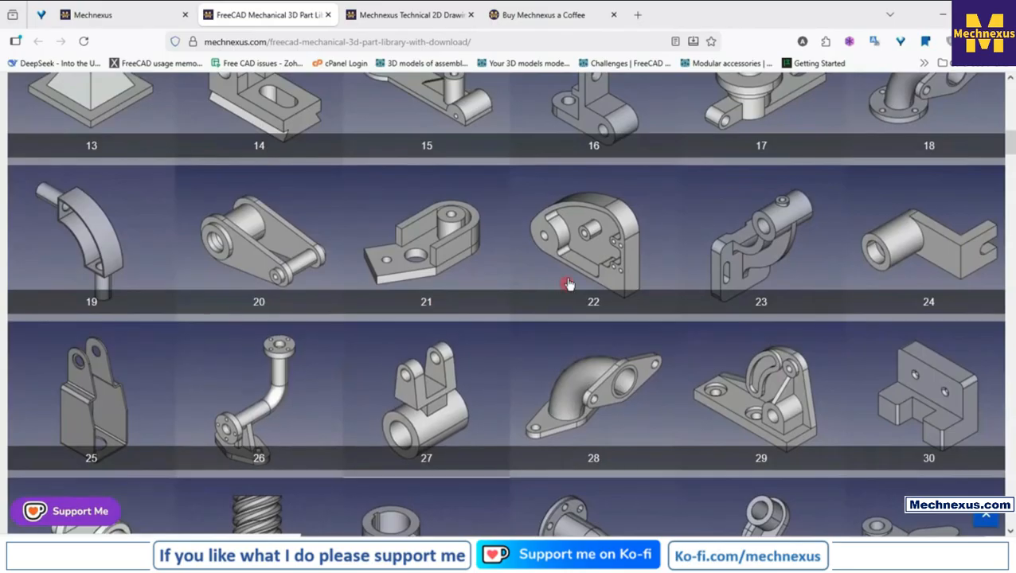
click(578, 241)
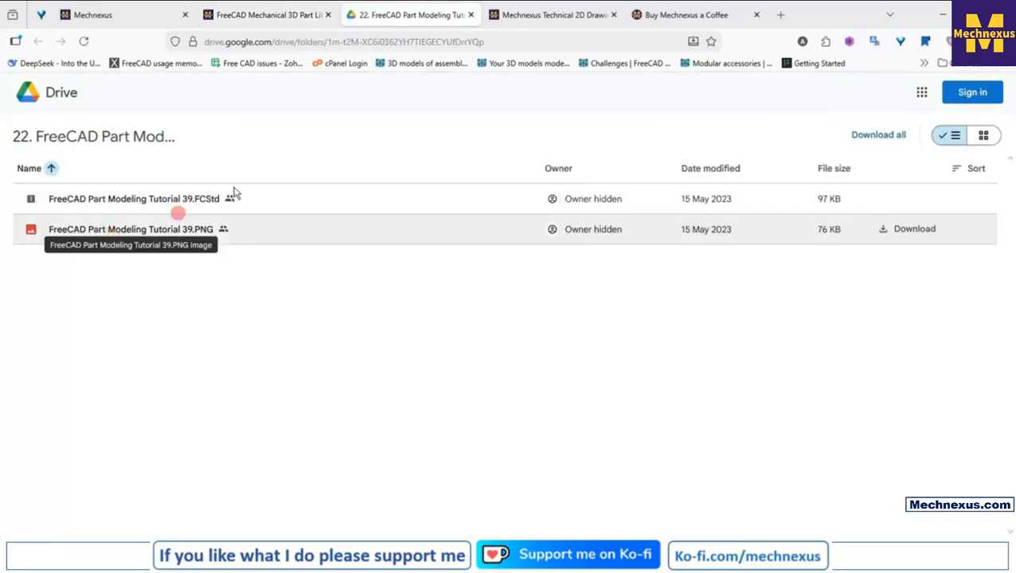
click(471, 17)
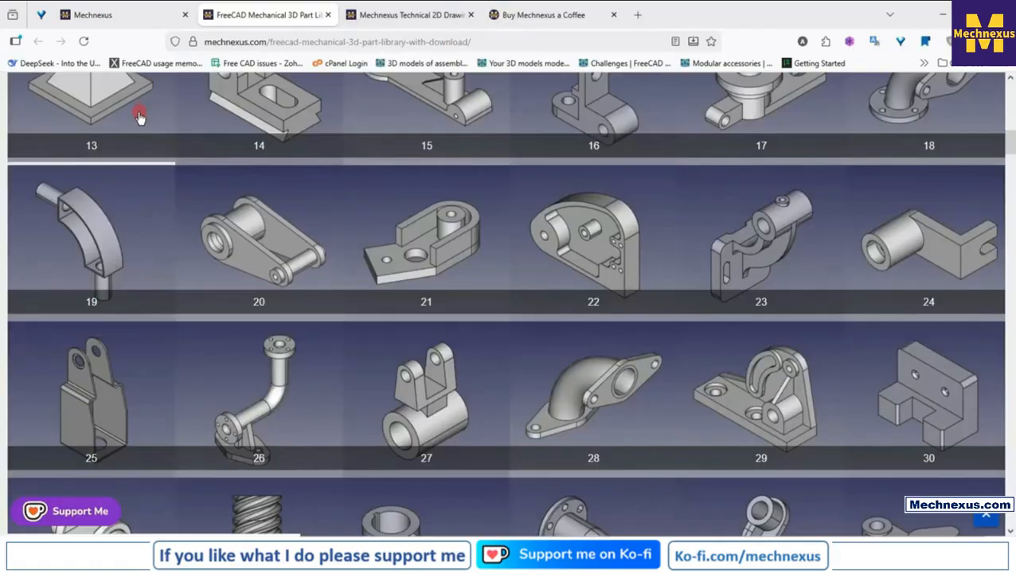
View the "06. Drawing Of Housing" PDF from the Mechnexus 2D drawings page and close it
click(387, 16)
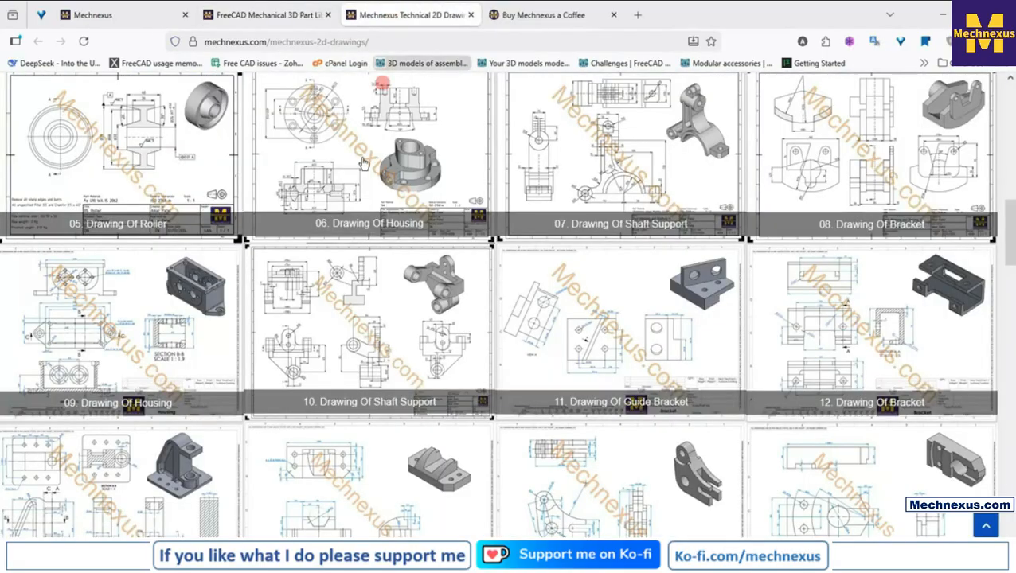
click(113, 16)
click(262, 159)
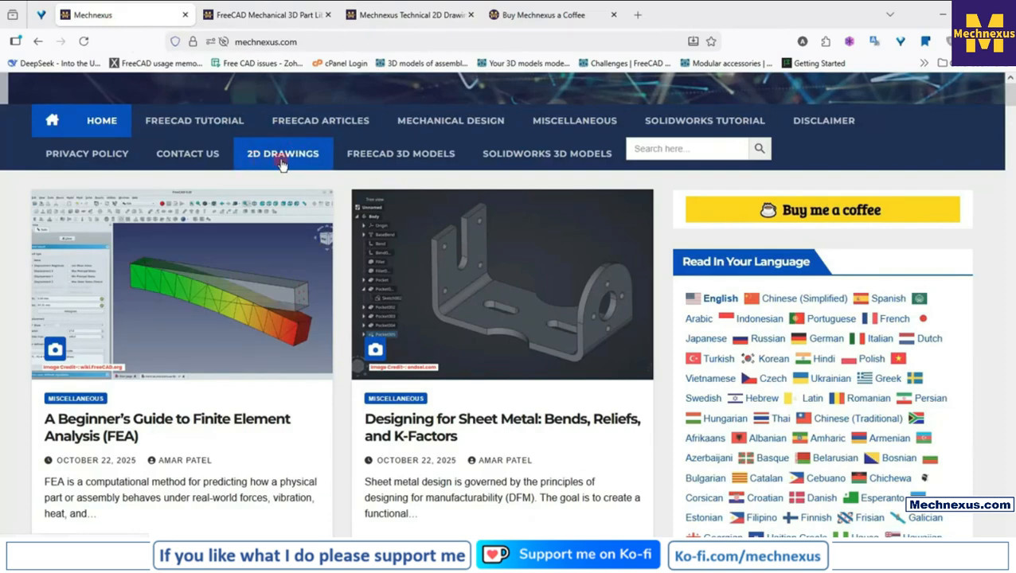
click(398, 17)
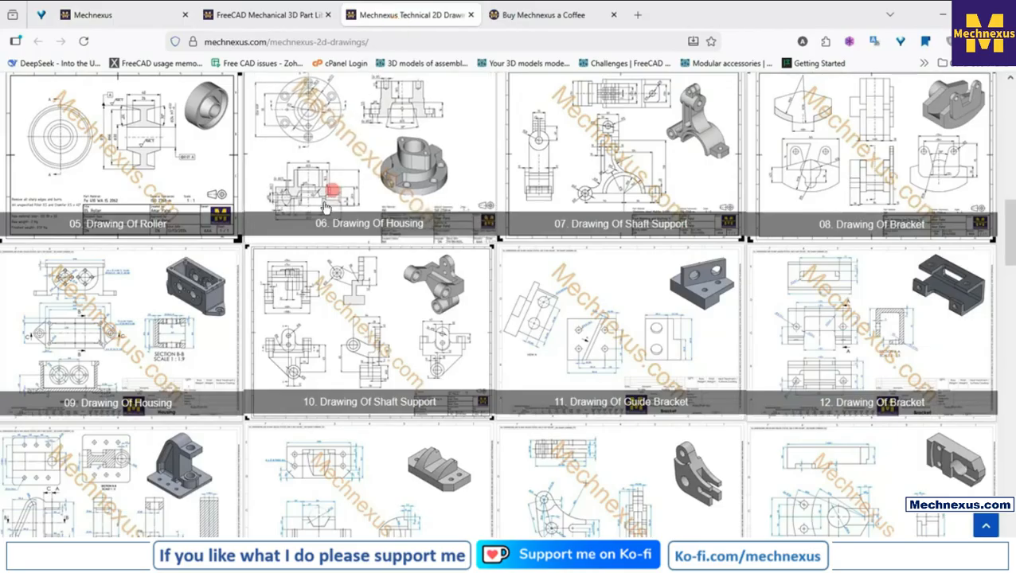
click(351, 255)
click(333, 189)
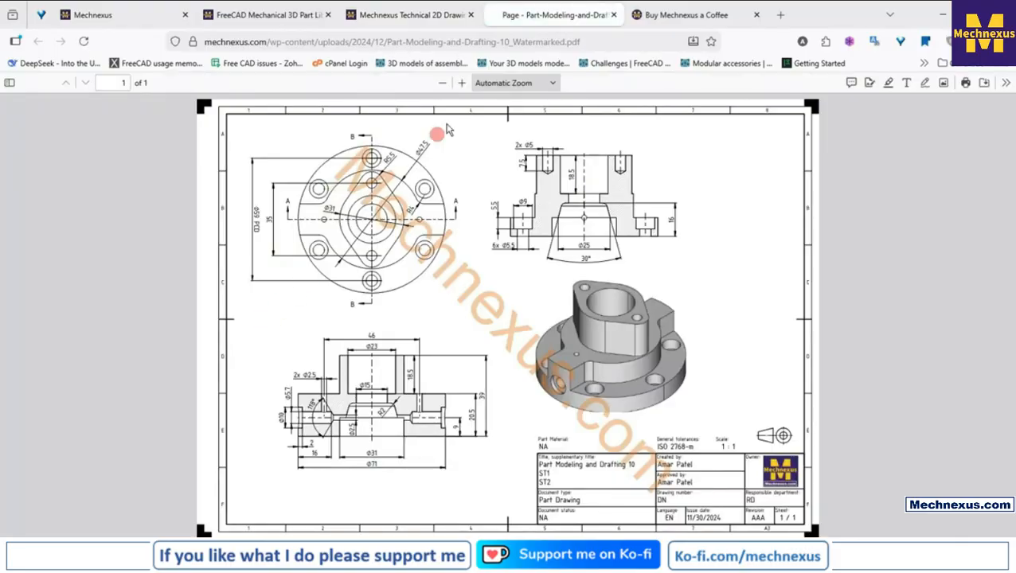
click(613, 15)
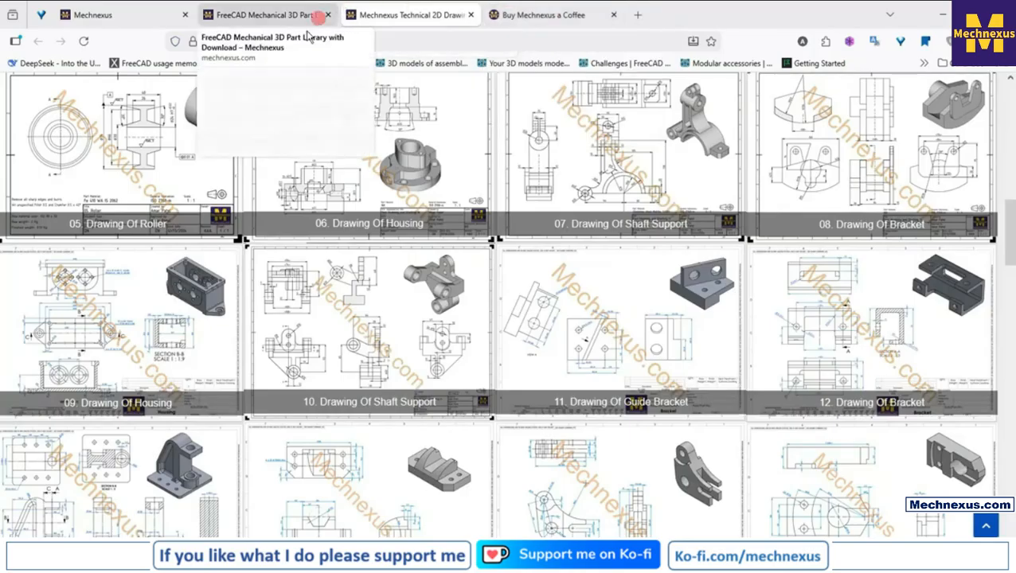
Look over the Mechnexus support page on Ko-fi, including its About section
click(510, 18)
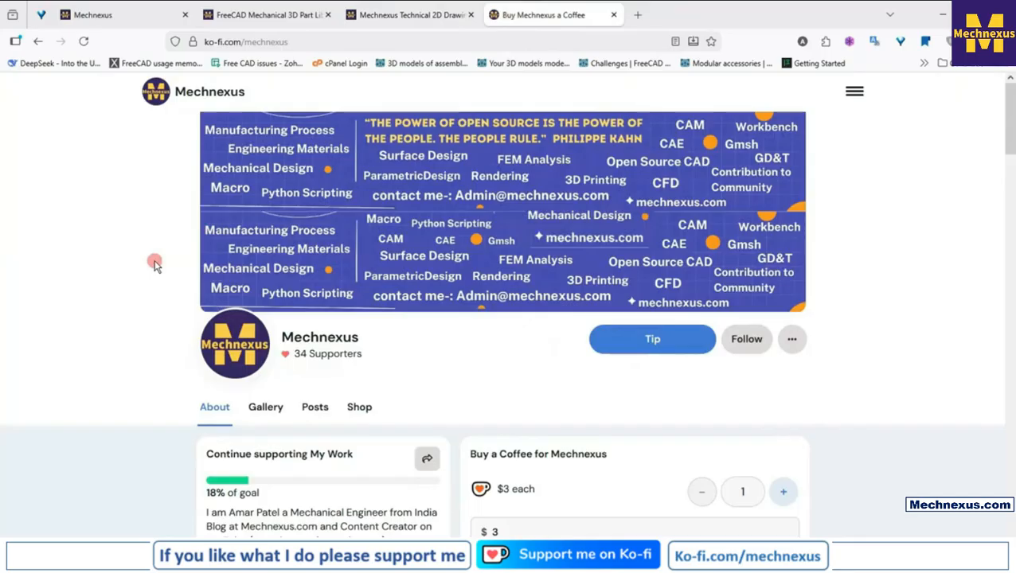
scroll(155, 265, down, 3)
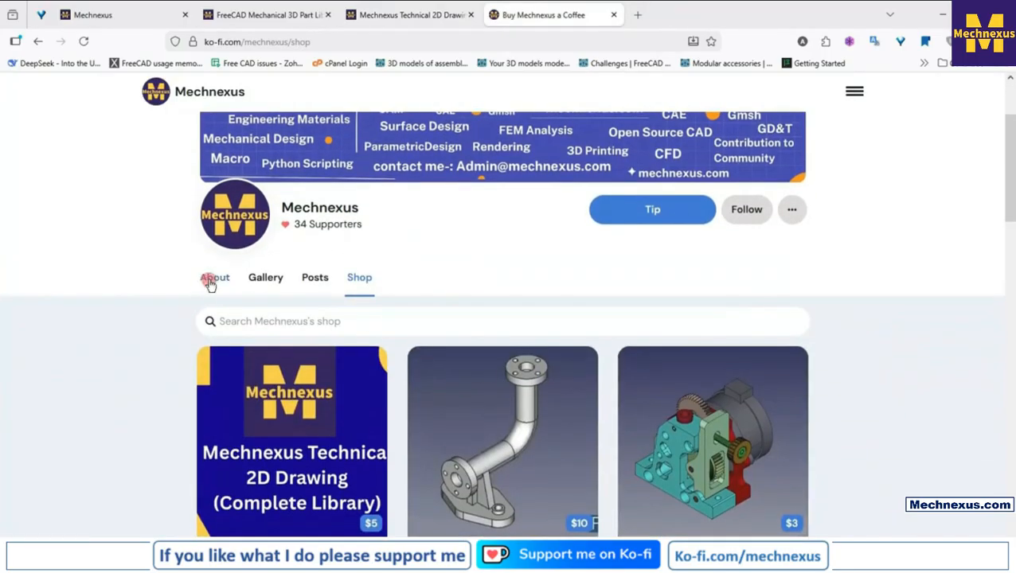
click(209, 280)
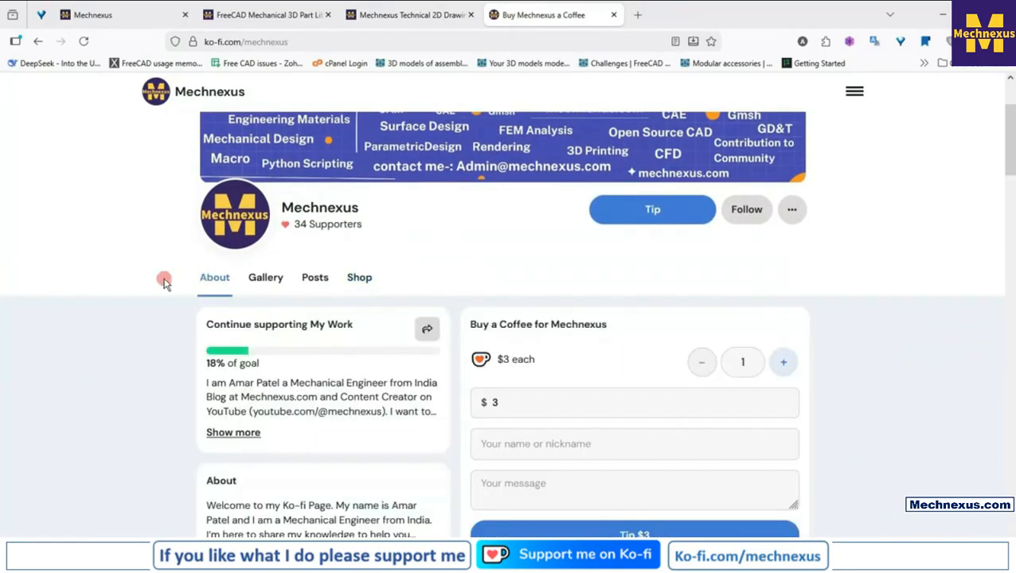
scroll(163, 283, up, 3)
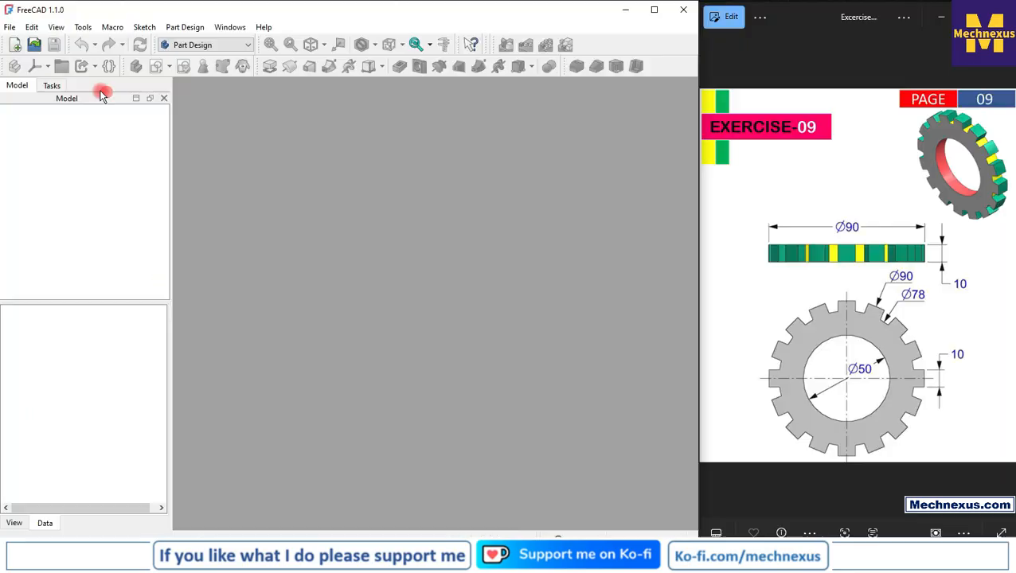
Create a new FreeCAD document with a body, show the body's origin and expand its axes and planes
click(15, 44)
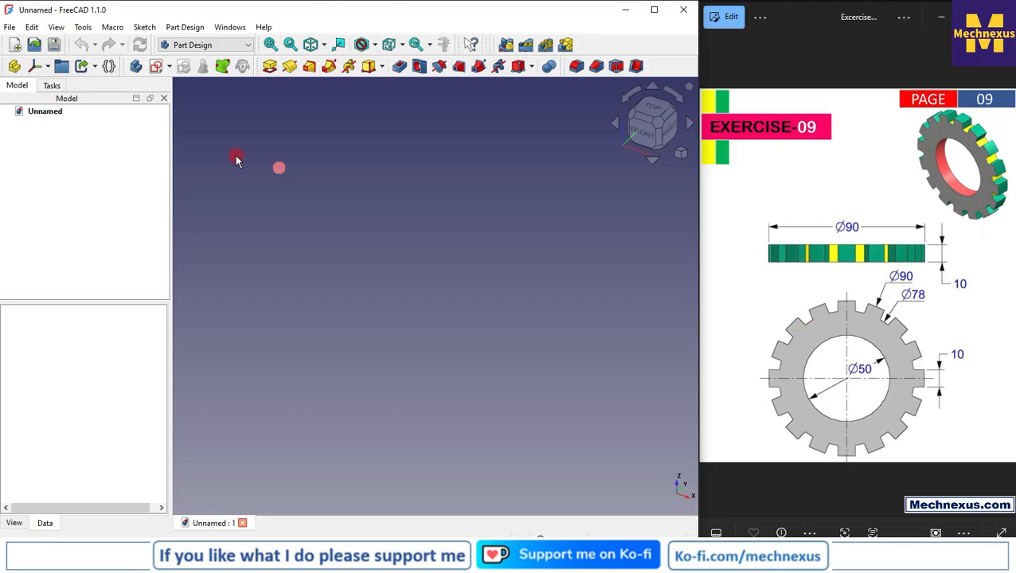
click(136, 67)
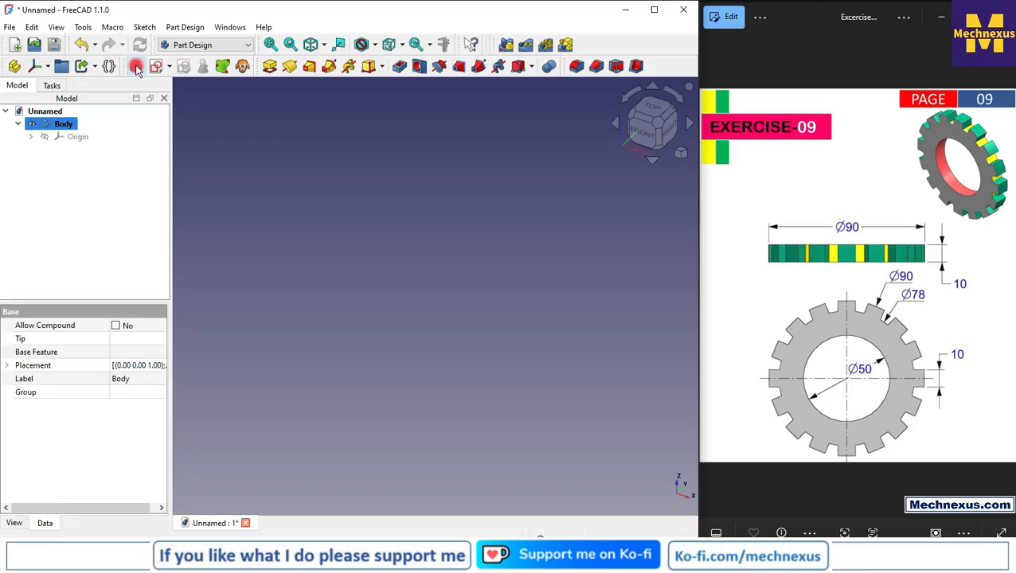
click(66, 137)
key(space)
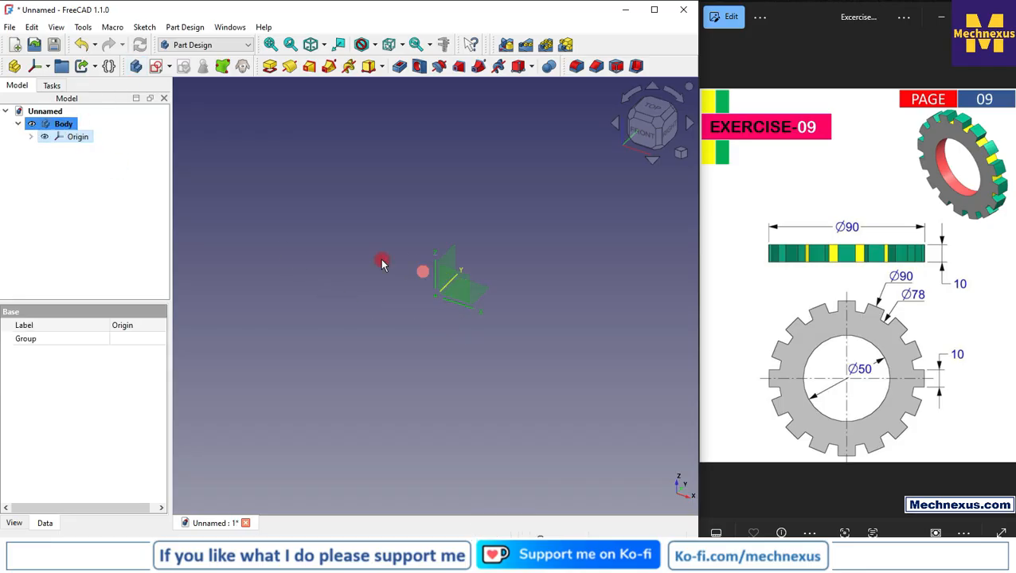
click(31, 136)
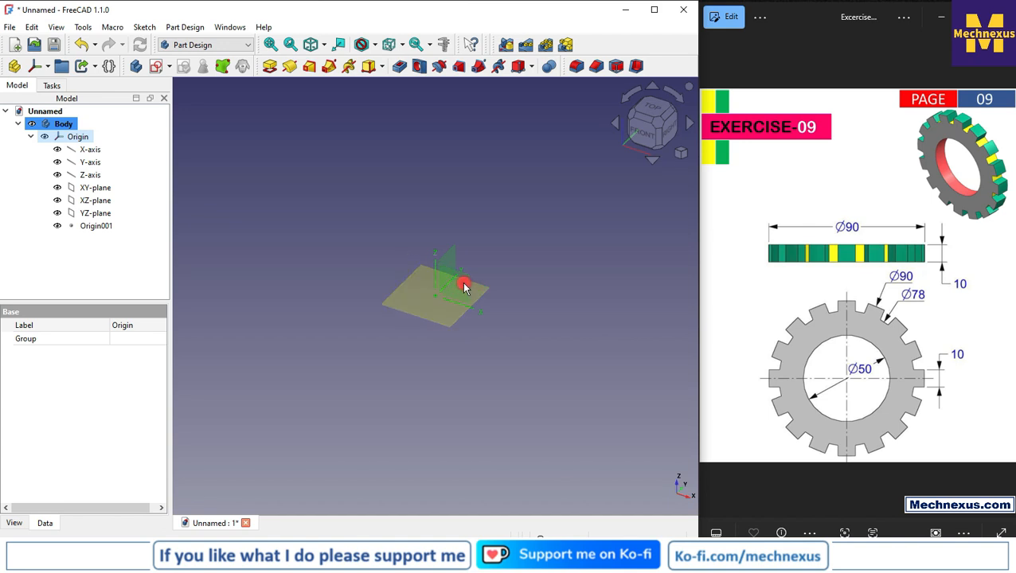
Start a new sketch on the body's XZ-plane
click(447, 283)
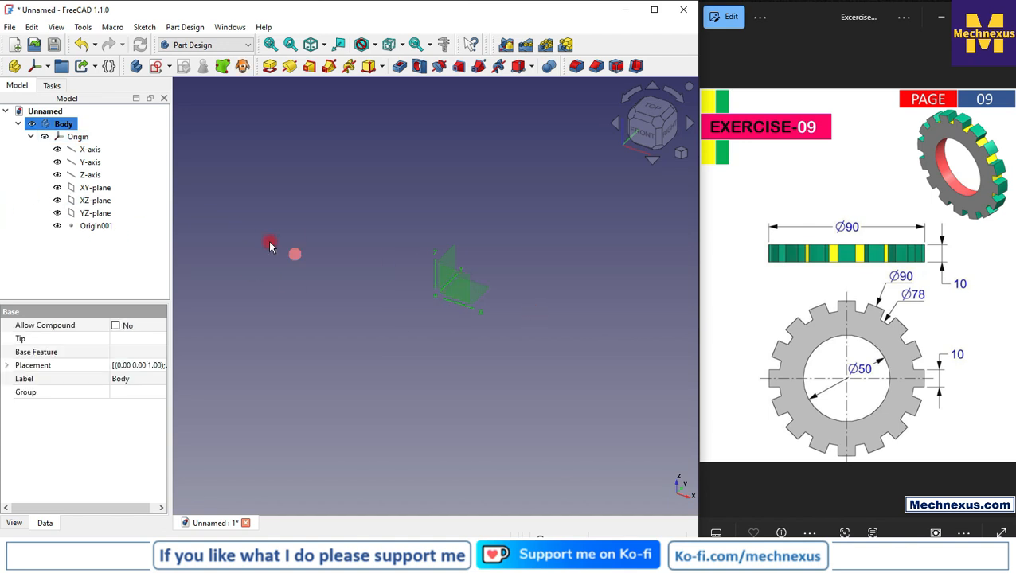
click(94, 188)
click(94, 200)
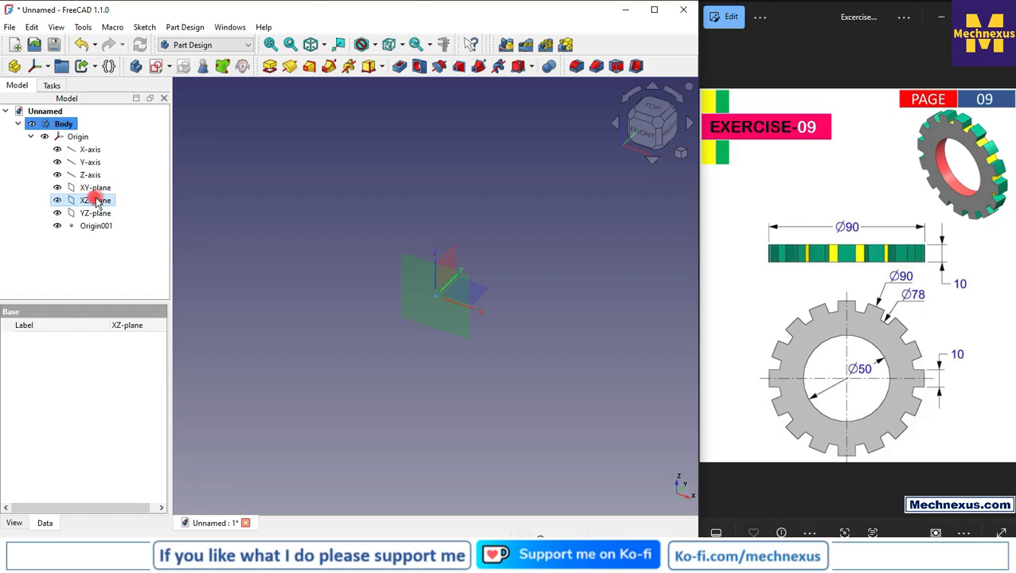
click(156, 67)
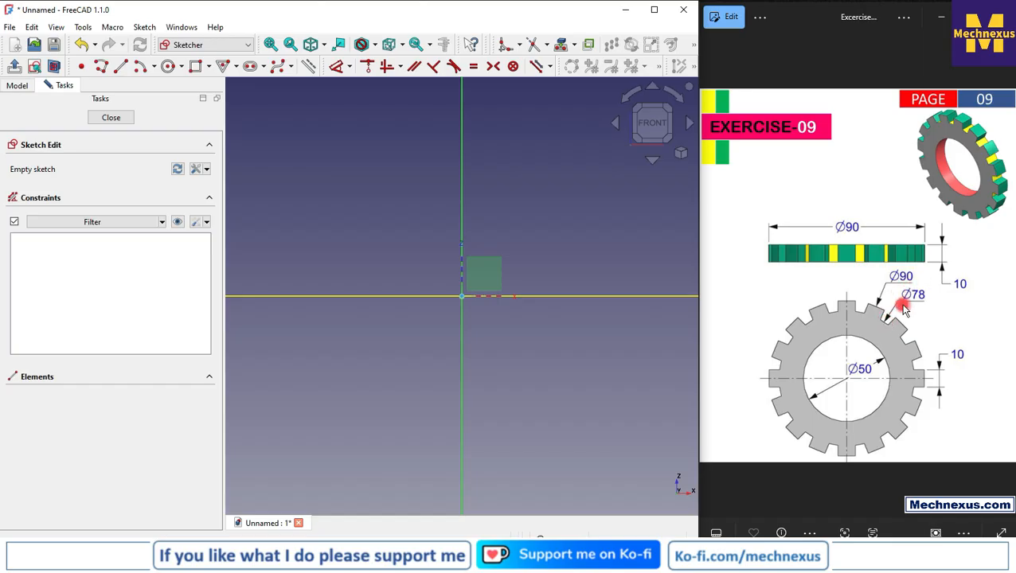
Draw two concentric circles of different diameters, both centred on the sketch origin
click(171, 67)
click(461, 296)
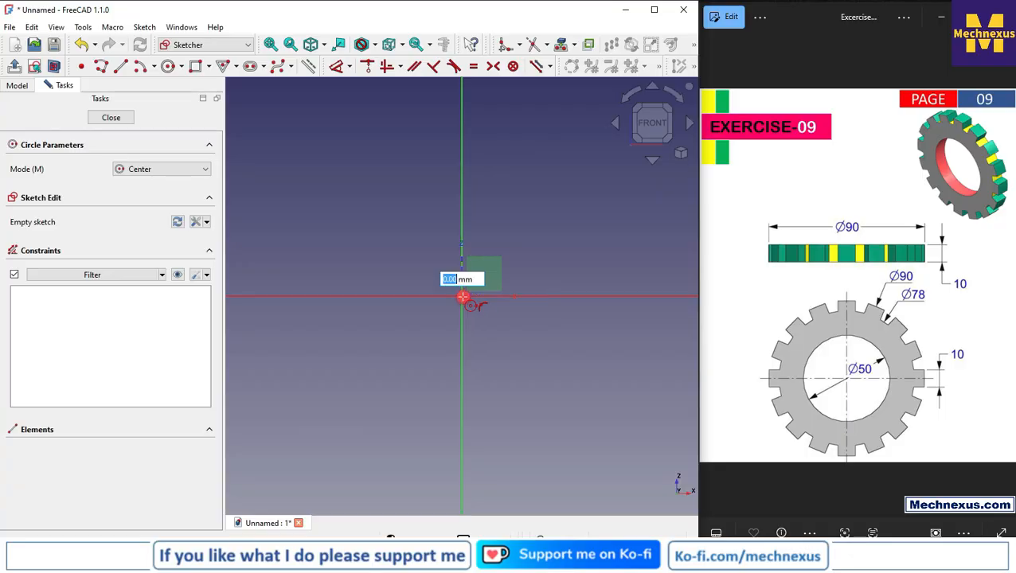
click(593, 444)
click(462, 296)
click(530, 392)
scroll(393, 295, down, 2)
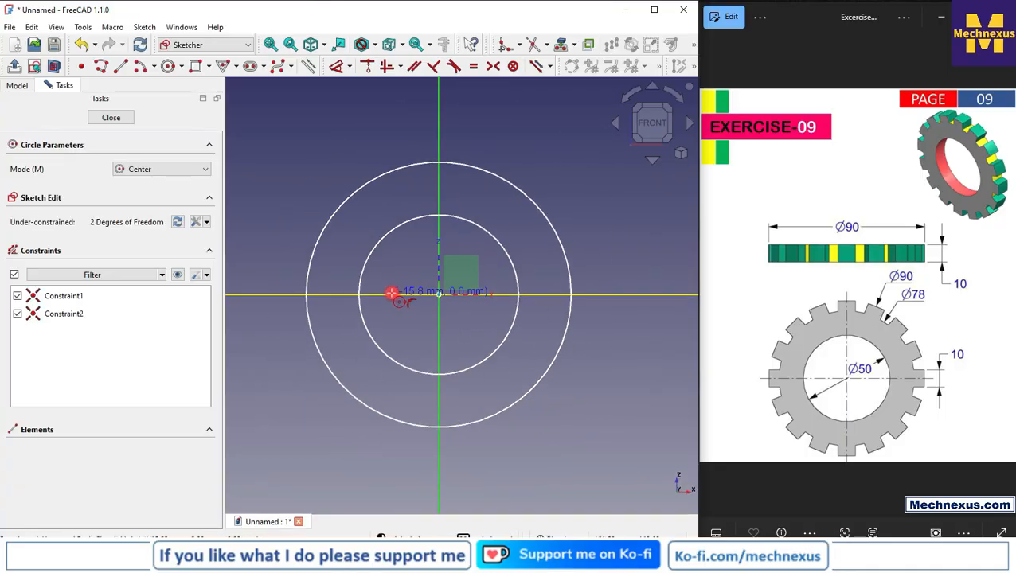
Constrain the outer circle's diameter to 90 mm and the inner circle's diameter to 78 mm
click(338, 67)
click(532, 191)
click(551, 155)
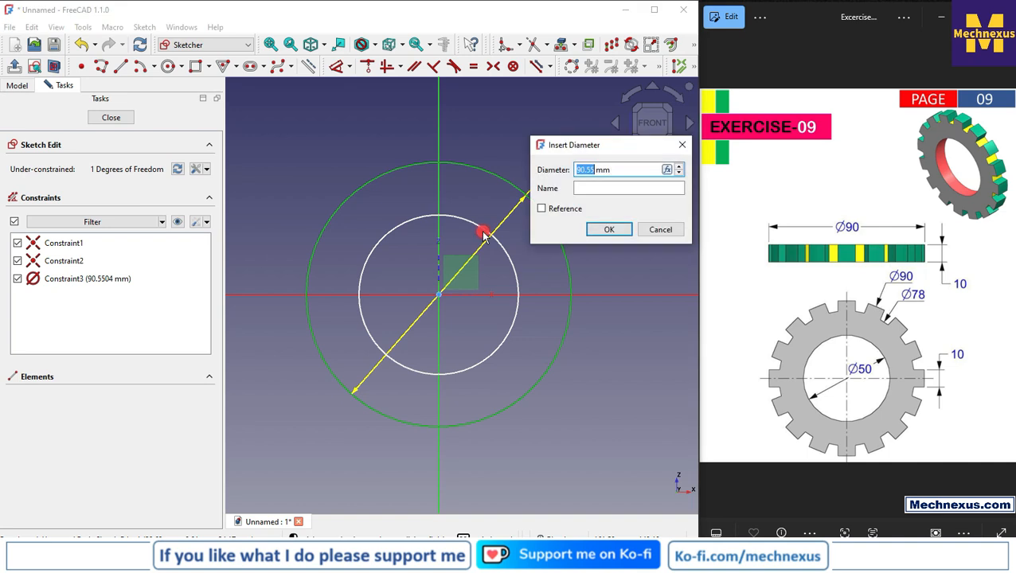
click(512, 263)
click(558, 209)
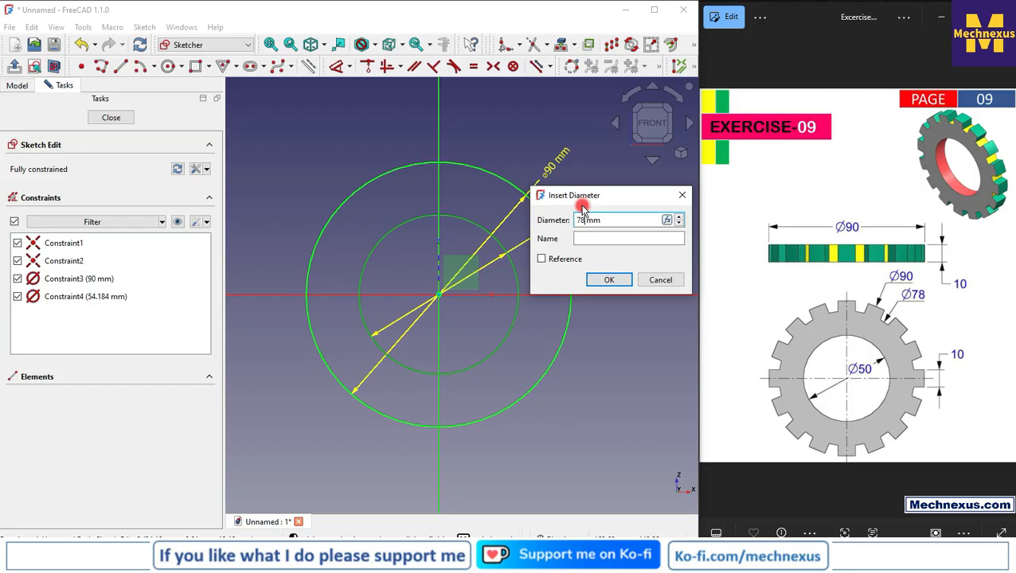
key(Return)
right_click(490, 133)
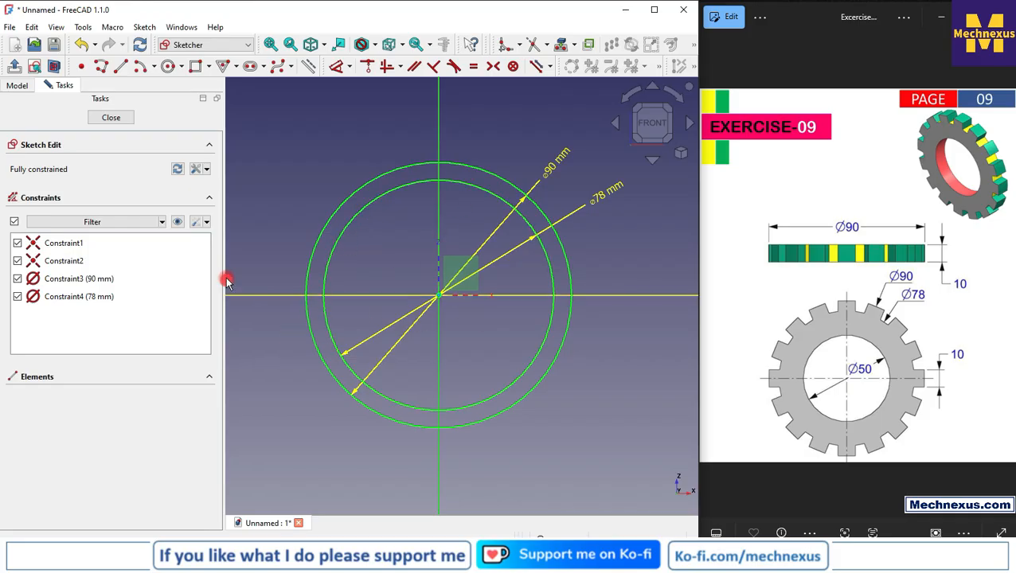
Convert the 78 mm circle to construction geometry and close the sketch
click(490, 192)
click(312, 68)
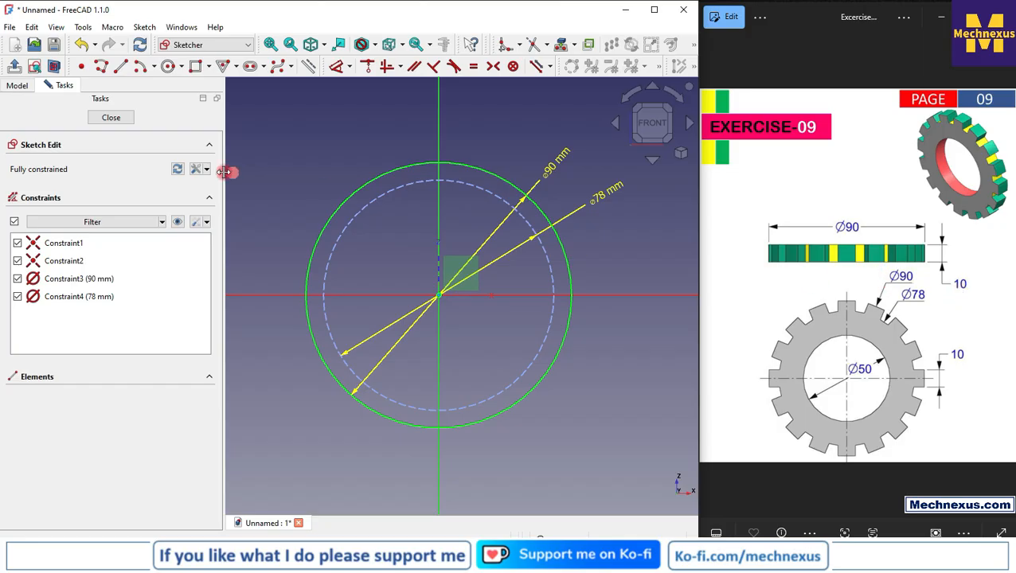
click(120, 119)
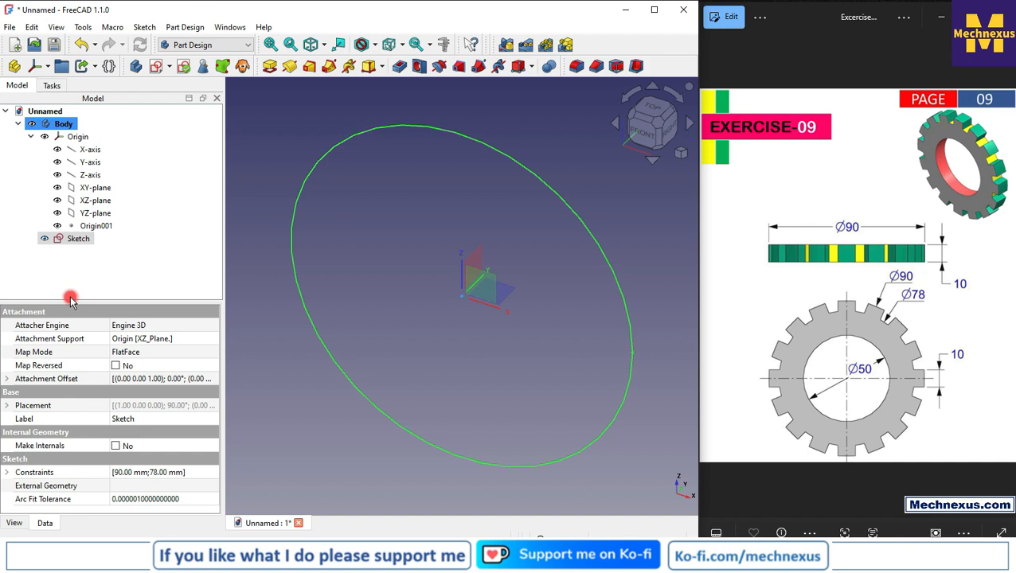
Reopen the sketch and draw another circle about 38 mm in diameter, centred on the origin inside the existing circles
double_click(83, 242)
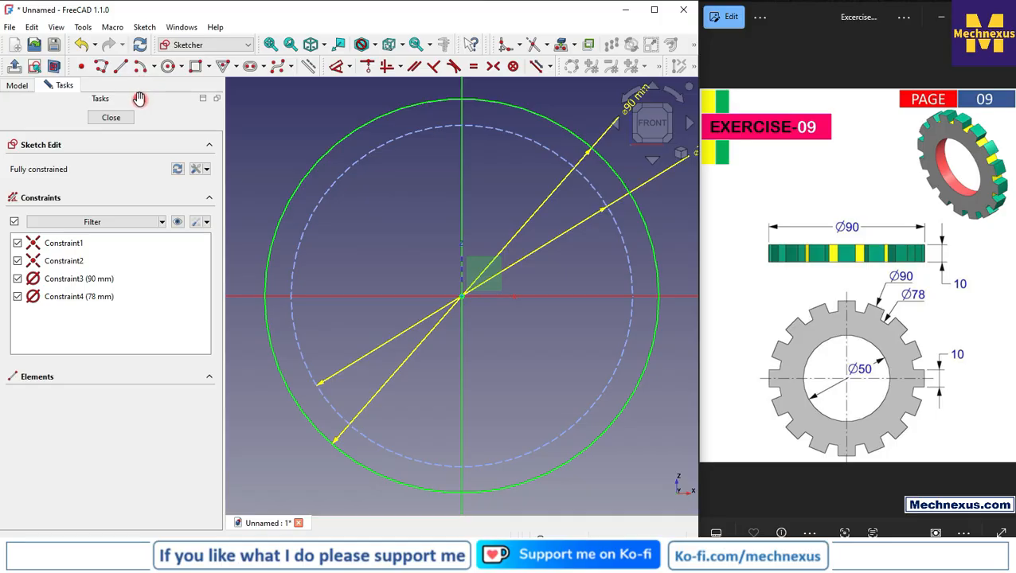
click(168, 66)
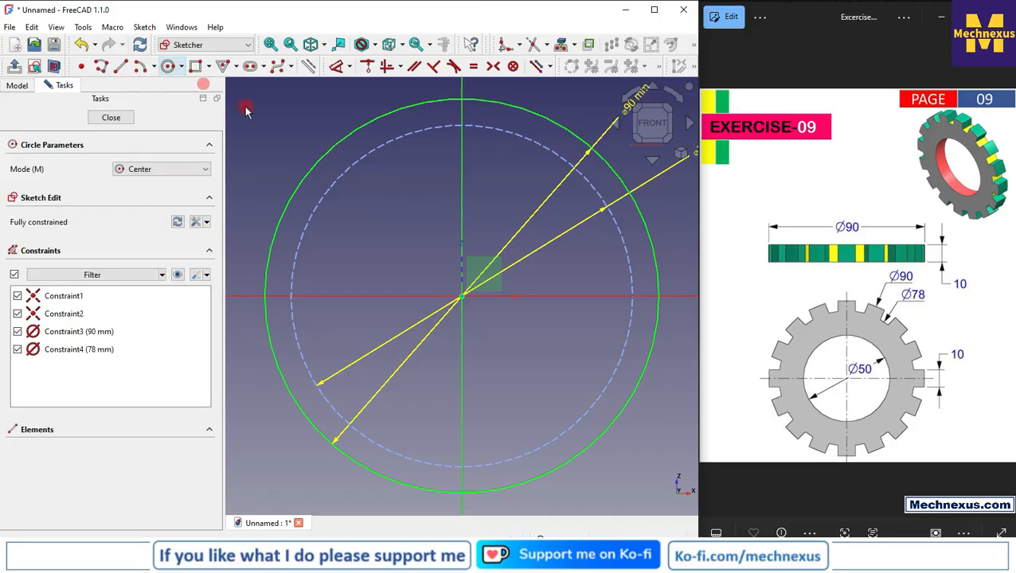
click(462, 297)
click(488, 375)
key(Escape)
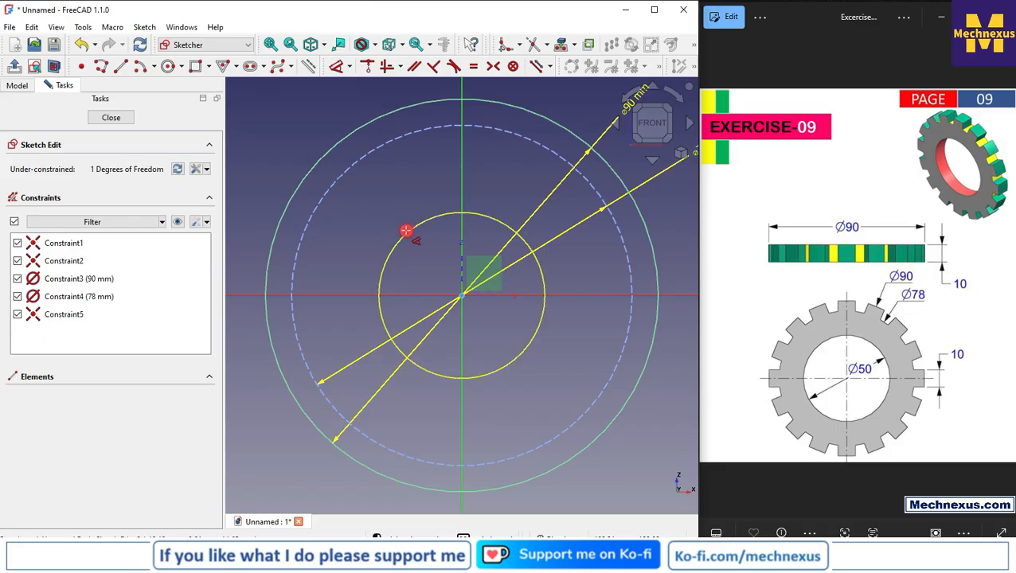
Constrain the innermost circle's diameter to 50 mm and close the sketch
click(406, 231)
text(5)
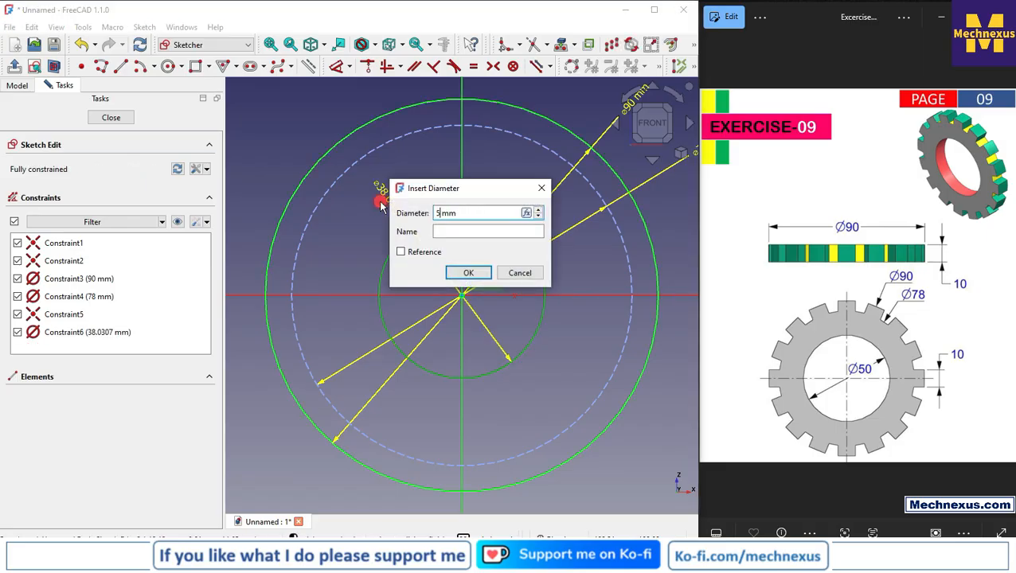
text(0)
key(Return)
click(110, 117)
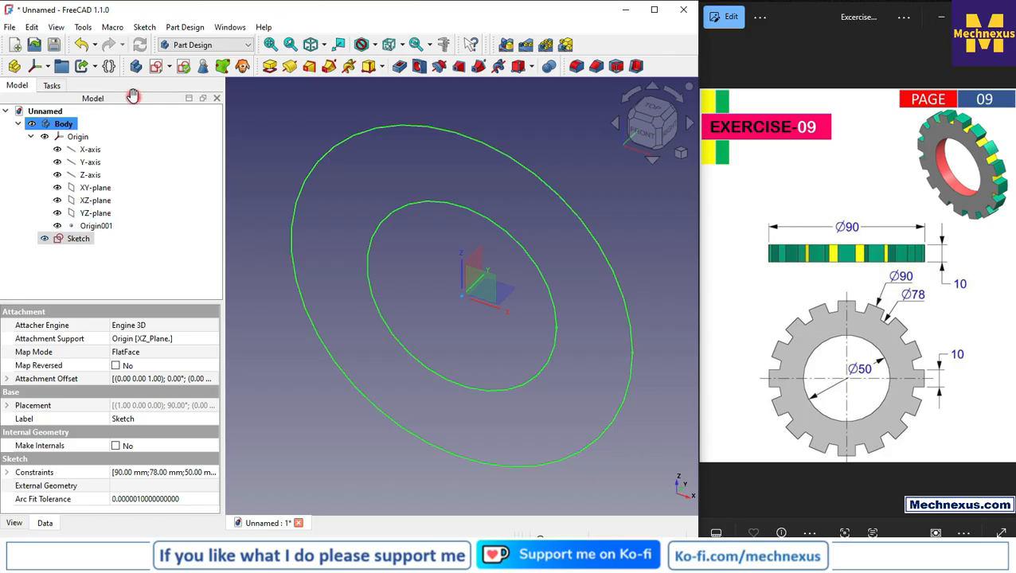
Pad the ring sketch to a length of 10 mm in Symmetric mode
click(270, 69)
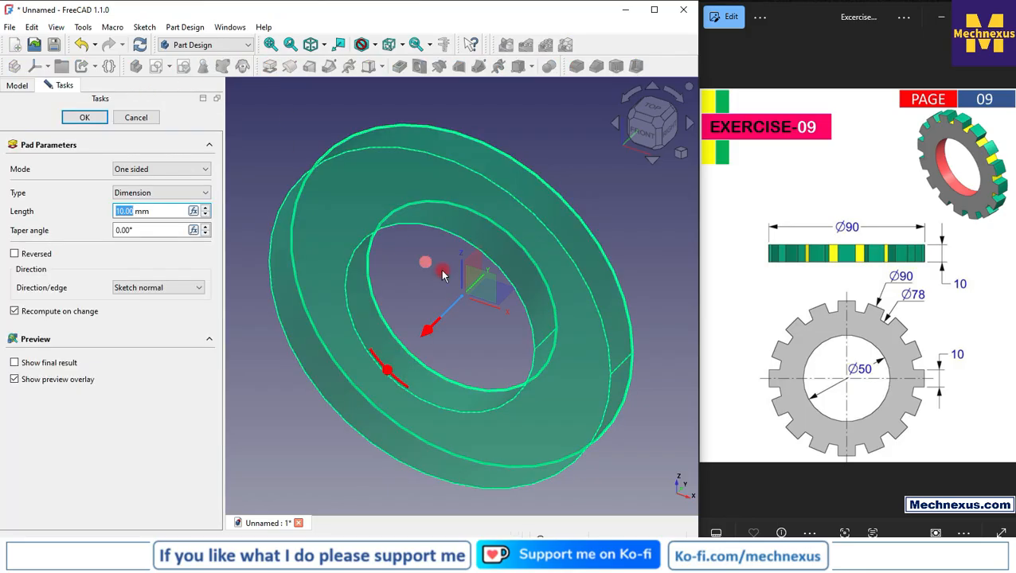
scroll(440, 278, down, 3)
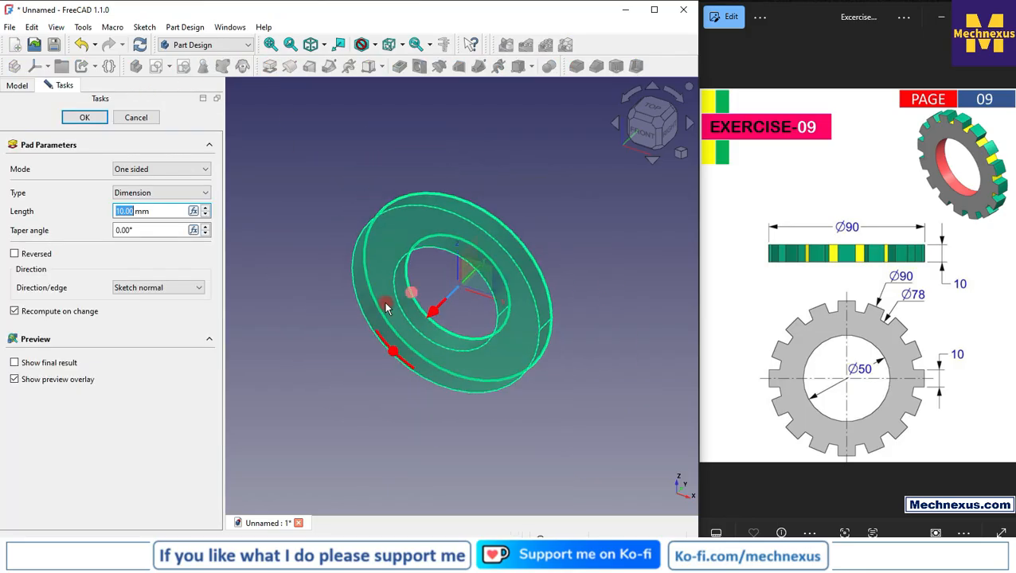
click(673, 132)
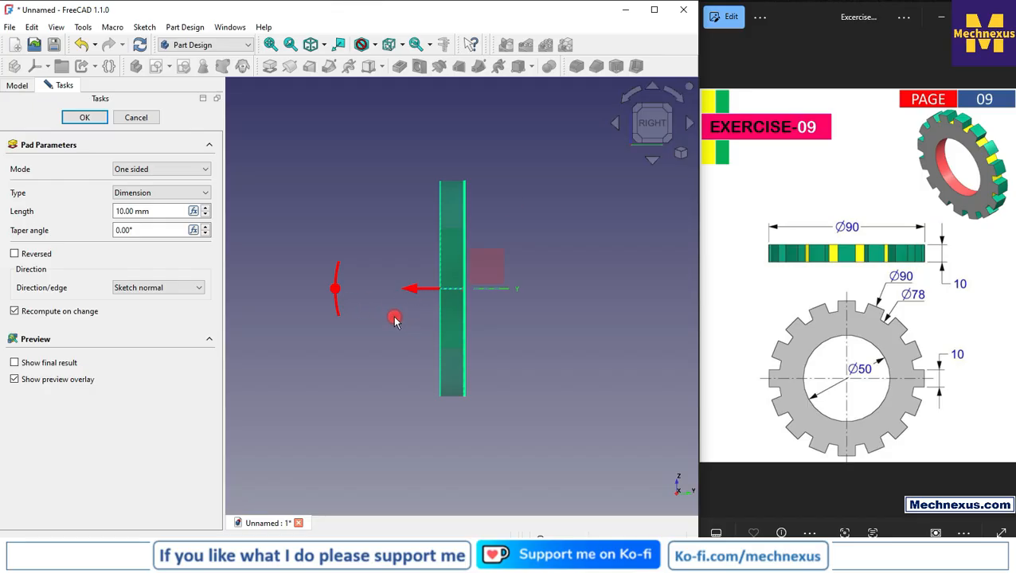
right_click(394, 317)
click(377, 317)
middle_drag(370, 311, 387, 322)
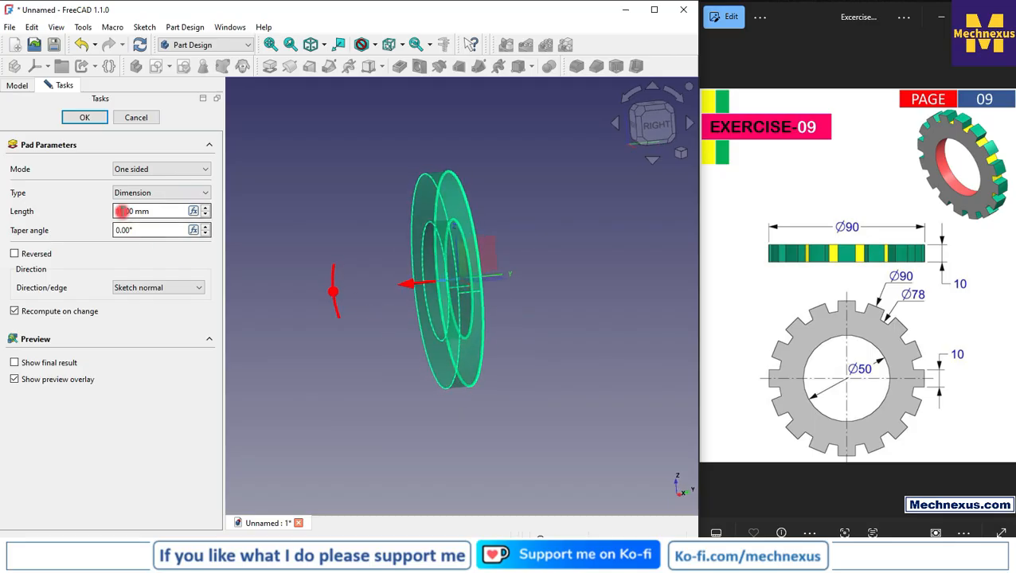
click(148, 170)
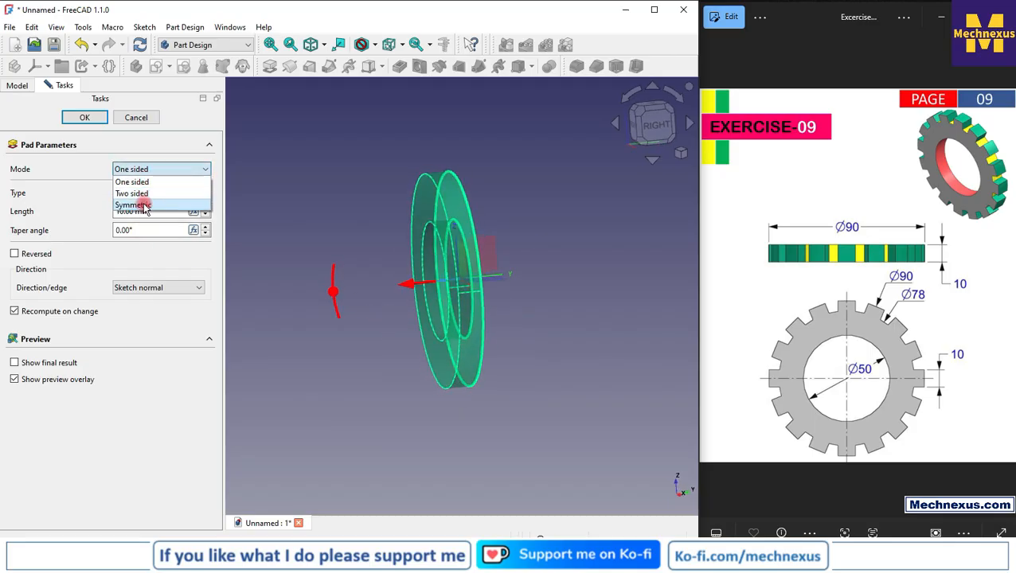
click(139, 201)
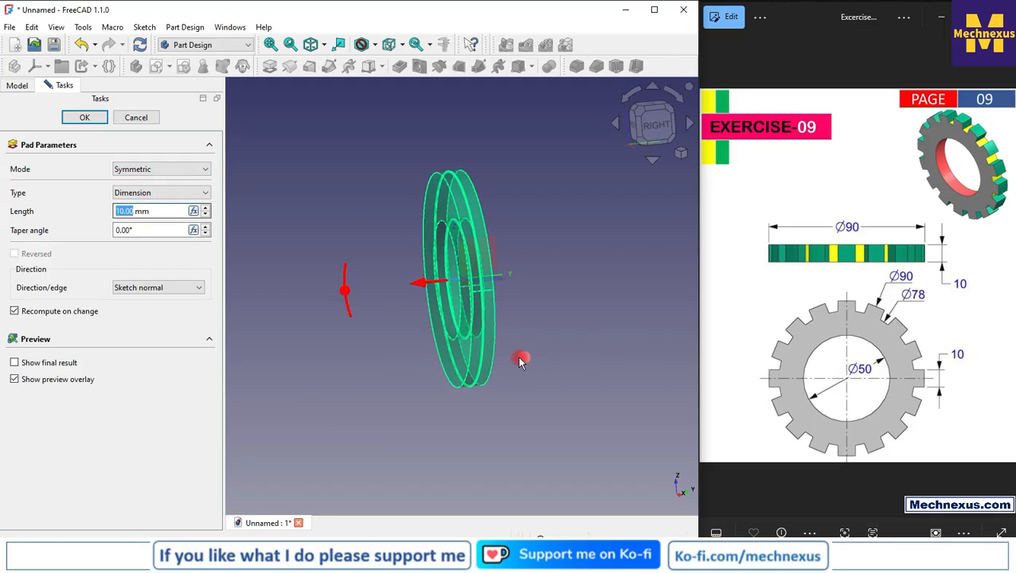
click(85, 117)
Begin saving the document and choose the folder D:\200 Drawings\Exercise 09 as its location
click(633, 126)
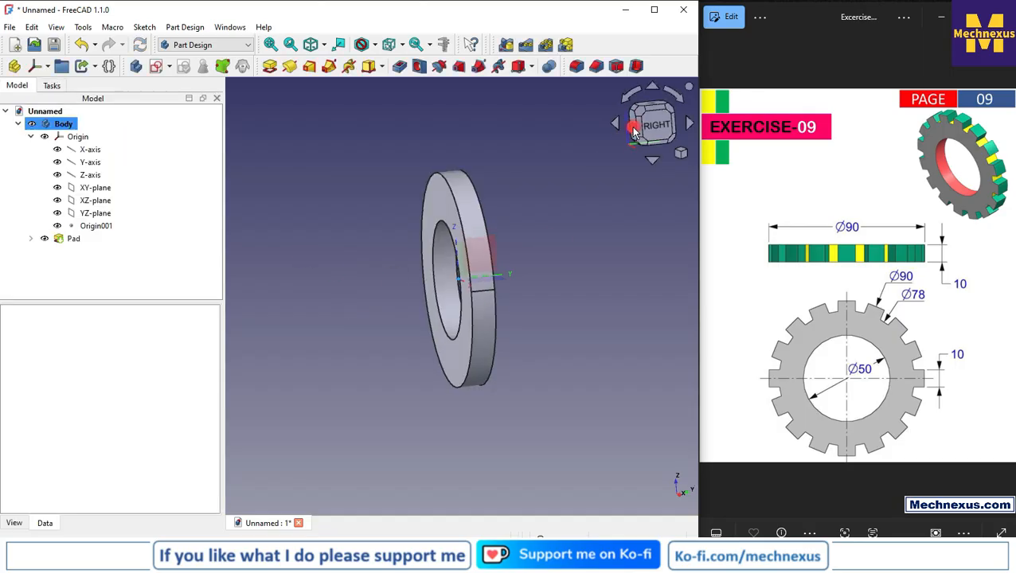
scroll(381, 197, up, 2)
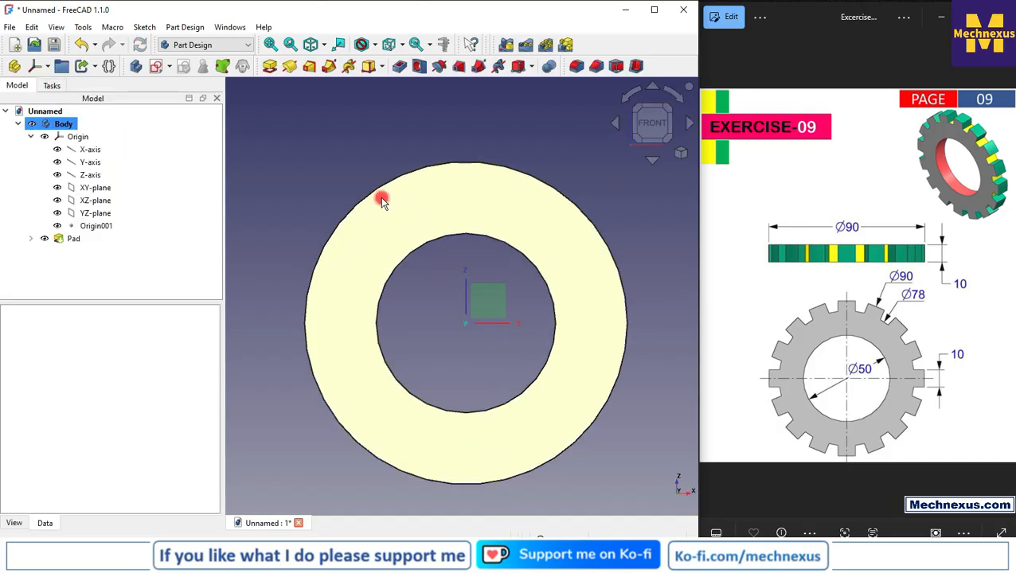
scroll(379, 253, down, 2)
click(54, 46)
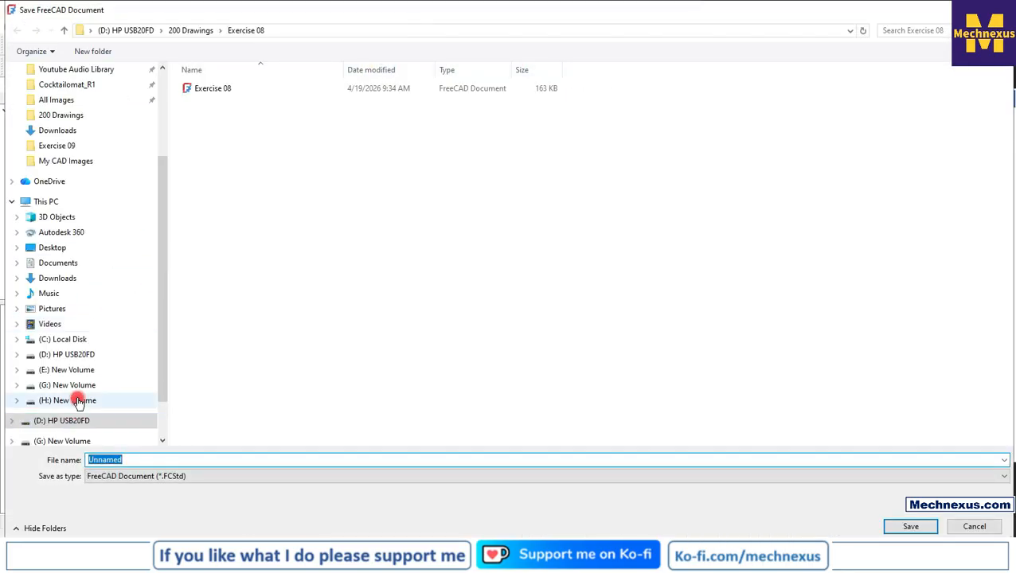
click(80, 355)
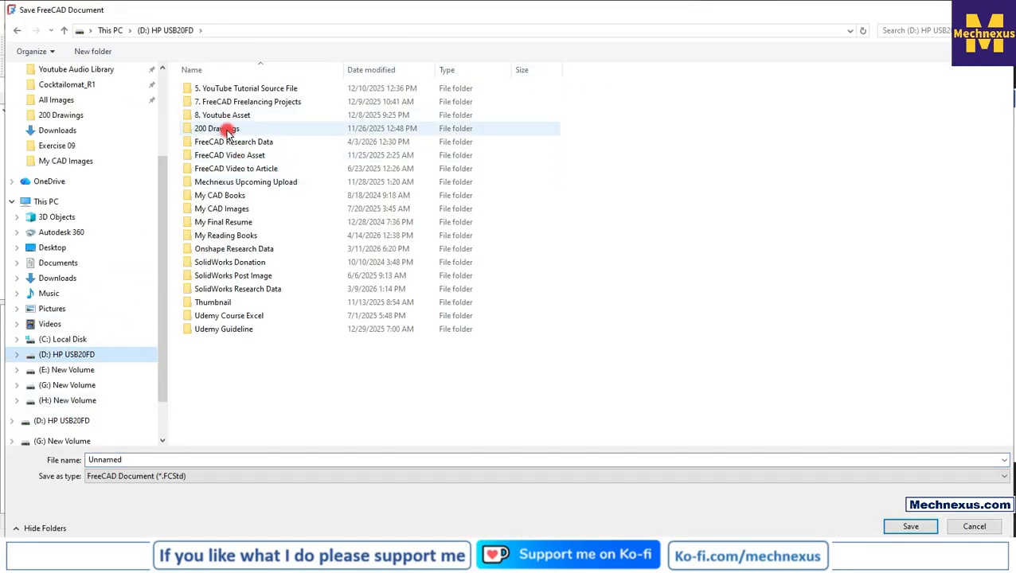
double_click(218, 129)
double_click(213, 210)
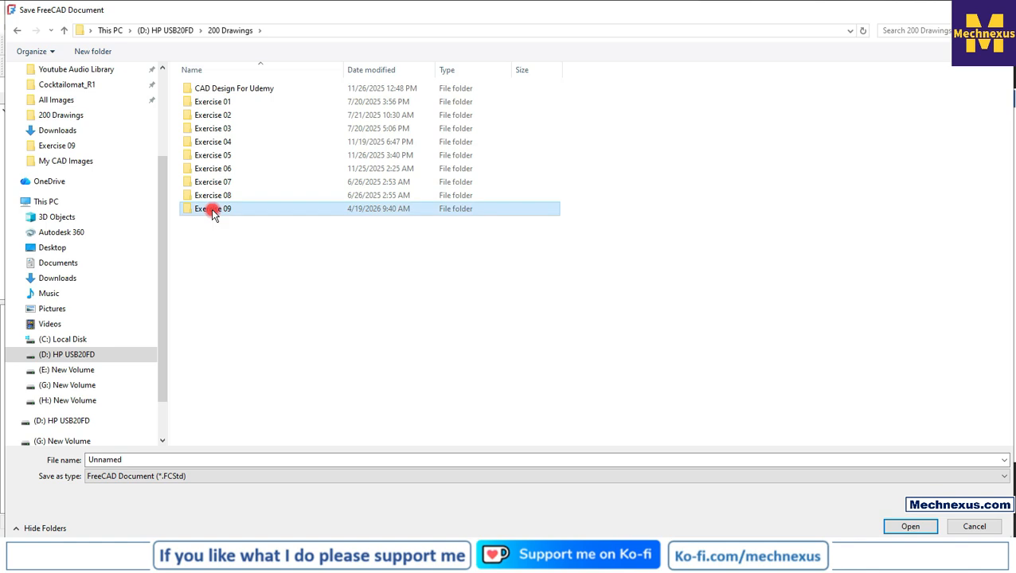
Name the file "Exercise 09", copying the text from the folder path and completing it, and save the document
click(360, 30)
click(177, 28)
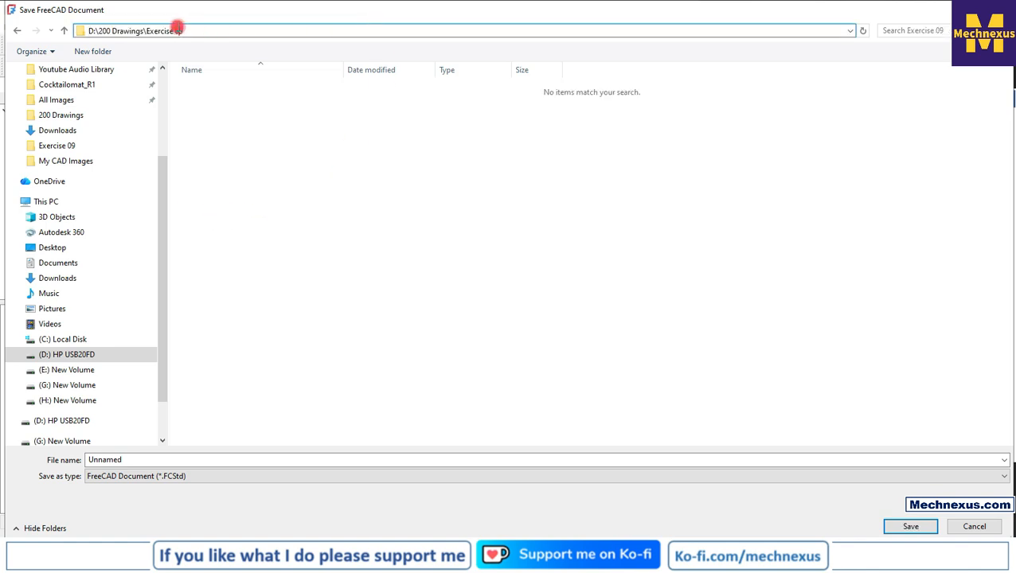
drag(148, 31, 239, 32)
key(ctrl+c)
click(137, 461)
key(ctrl+v)
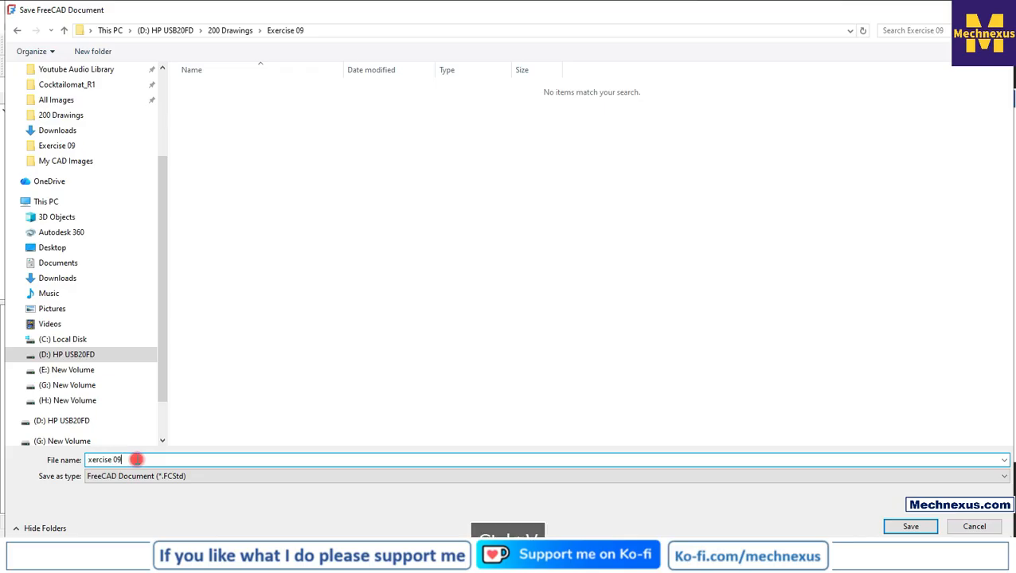
click(91, 460)
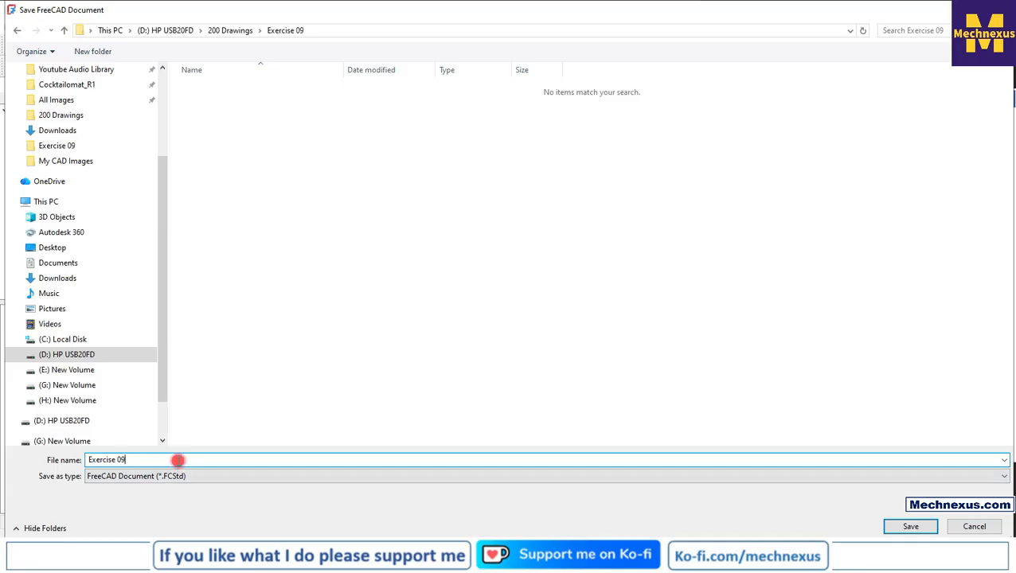
key(Return)
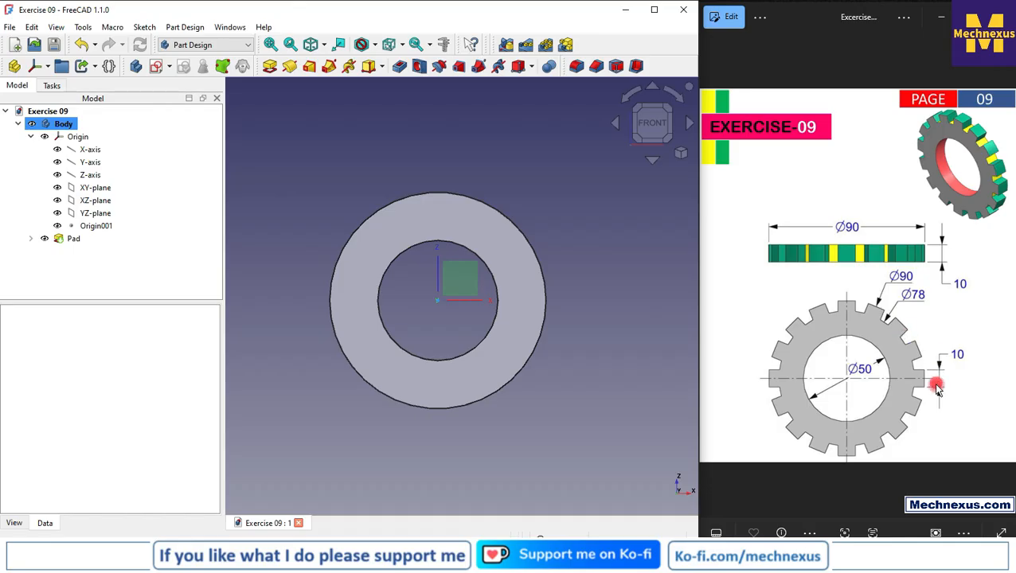
Start a new sketch on the ring's front face
click(437, 223)
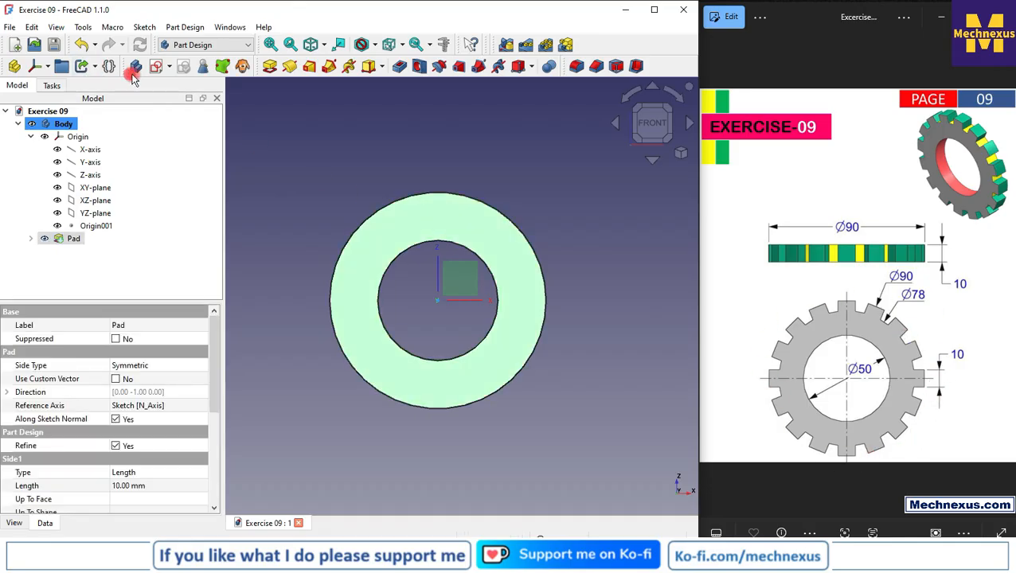
click(156, 67)
scroll(484, 227, up, 2)
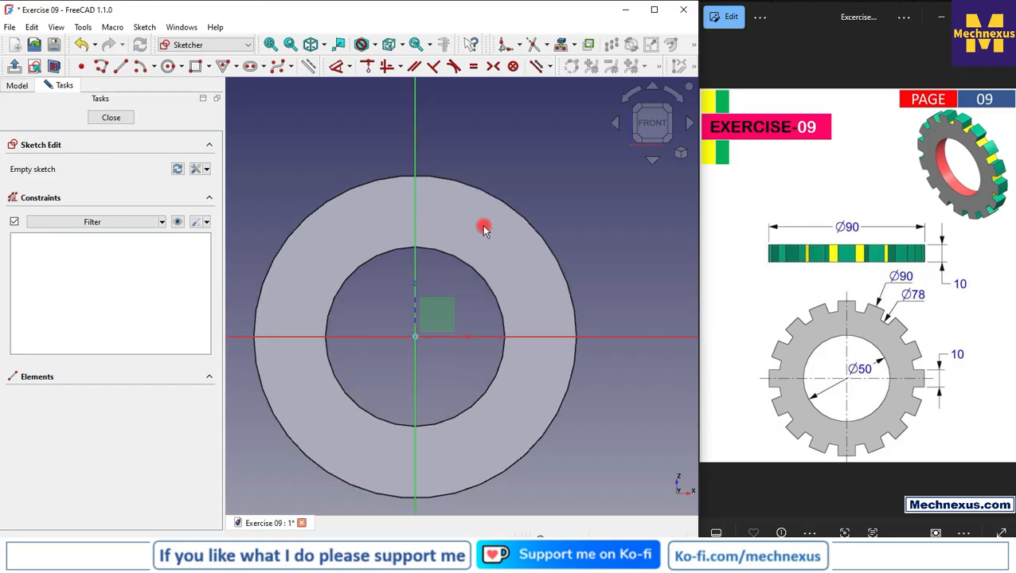
Bring the ring's outer 90 mm edge into the sketch as external geometry
scroll(502, 217, down, 1)
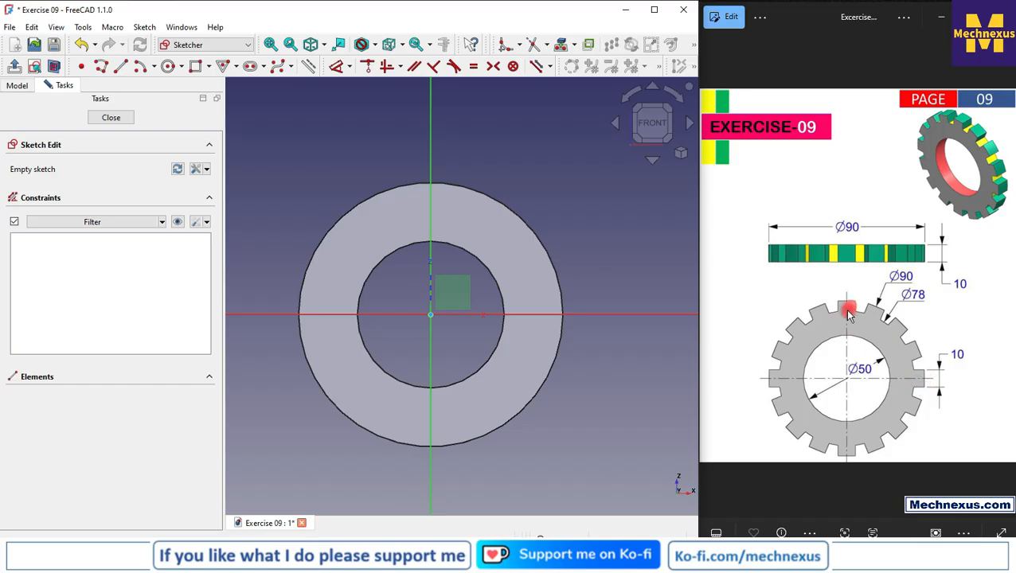
scroll(399, 180, up, 3)
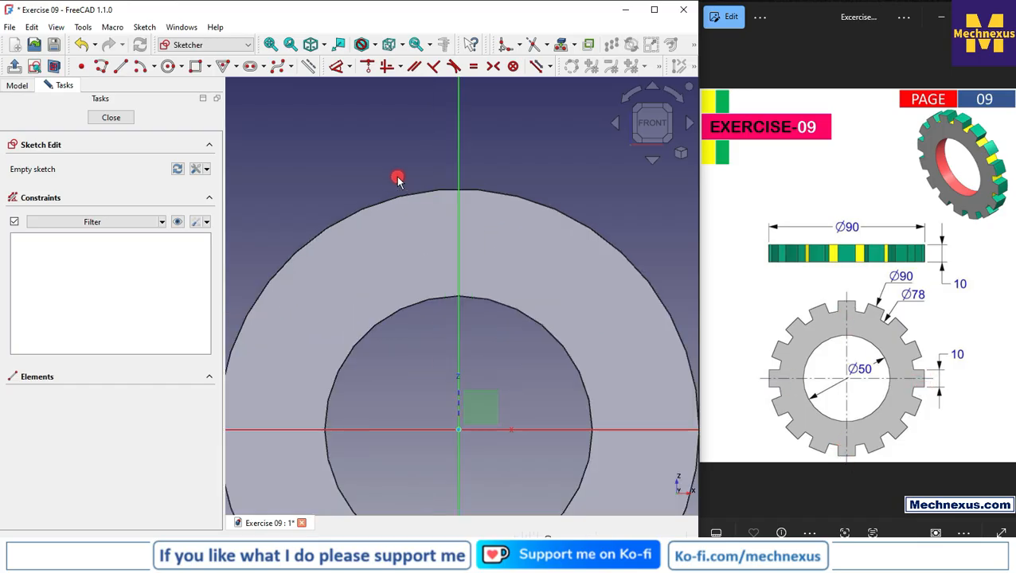
scroll(424, 223, down, 1)
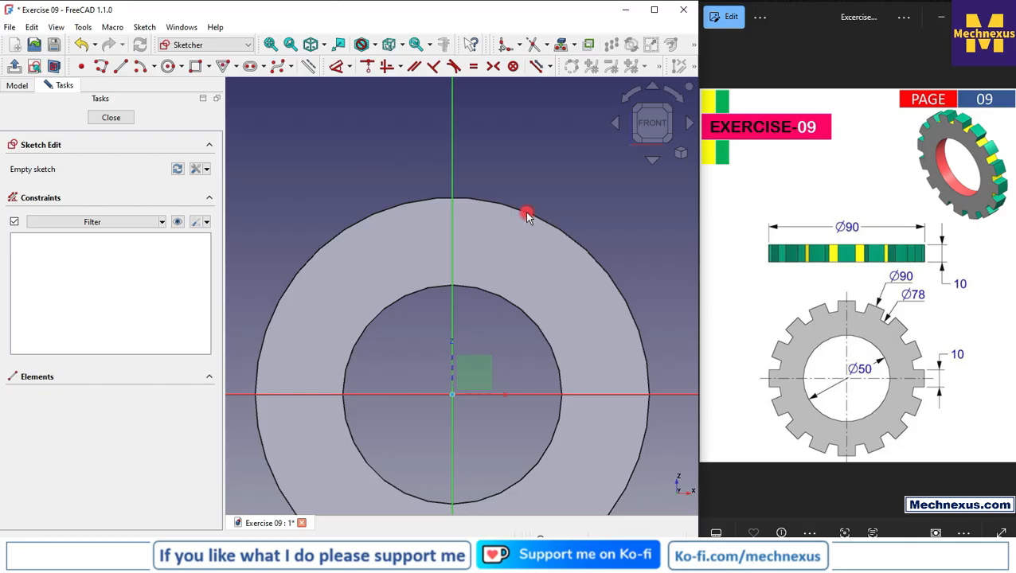
click(562, 45)
click(530, 213)
scroll(392, 252, up, 2)
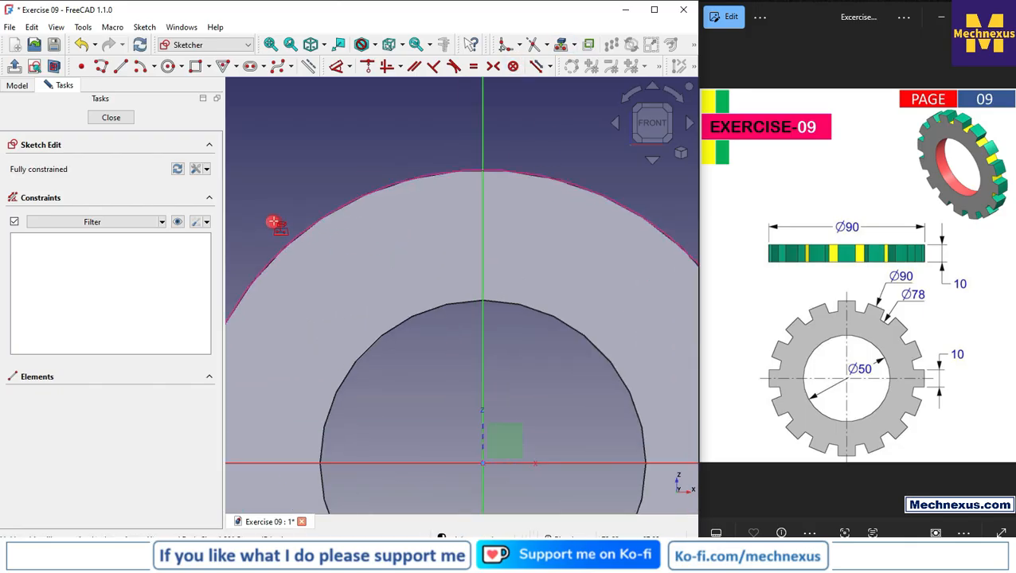
Draw a vertical line about 9.5 mm long downward from the ring's outer edge, just beside the vertical axis
click(120, 67)
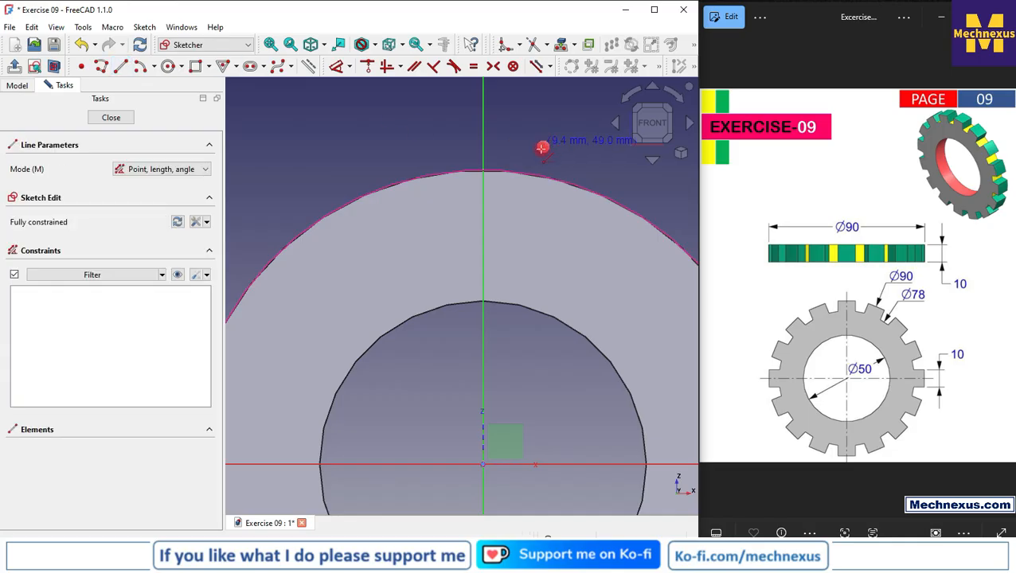
click(511, 170)
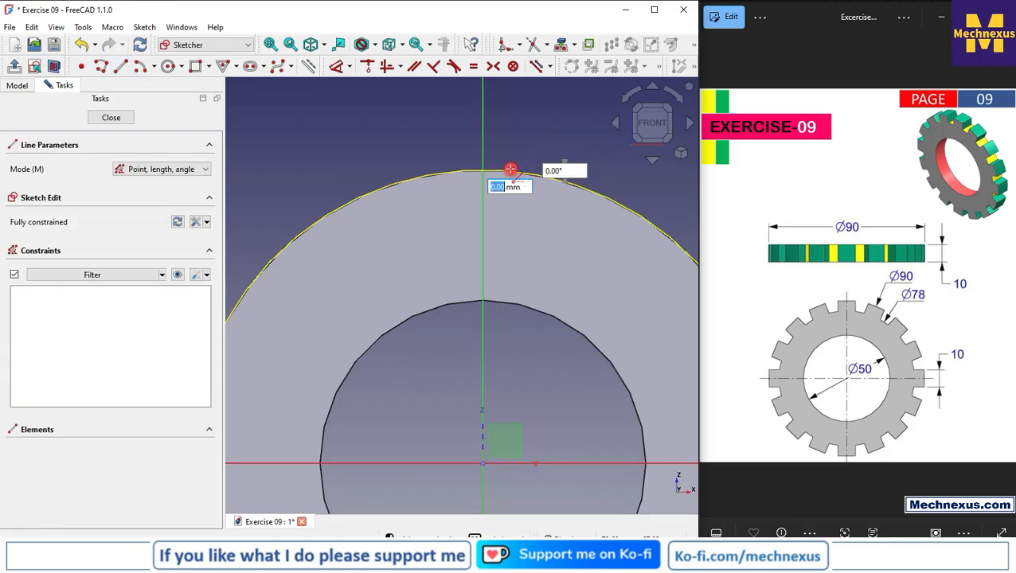
click(511, 233)
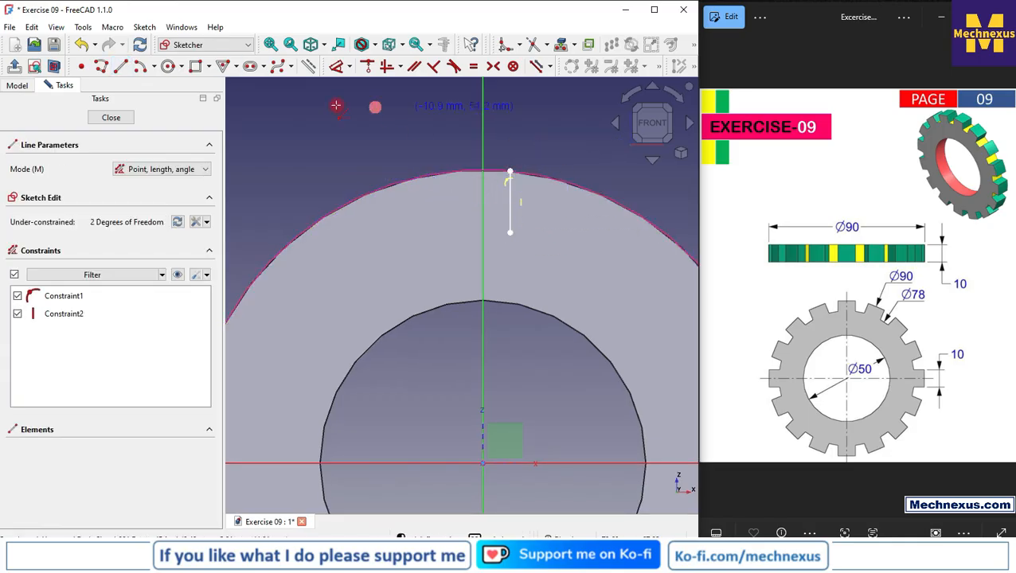
Dimension the upper endpoint of the vertical line 5 mm from the vertical axis
click(334, 67)
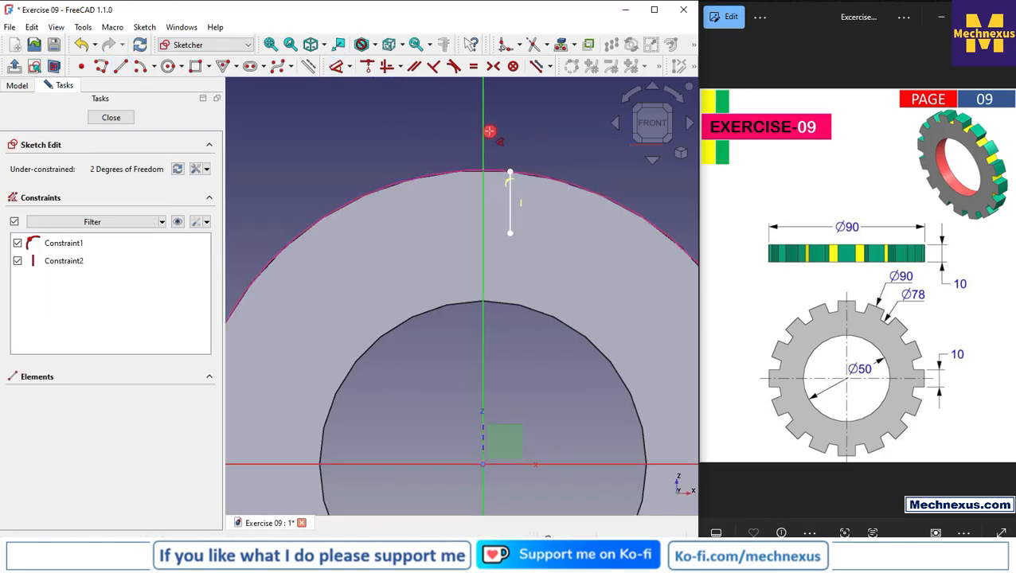
click(510, 173)
click(541, 174)
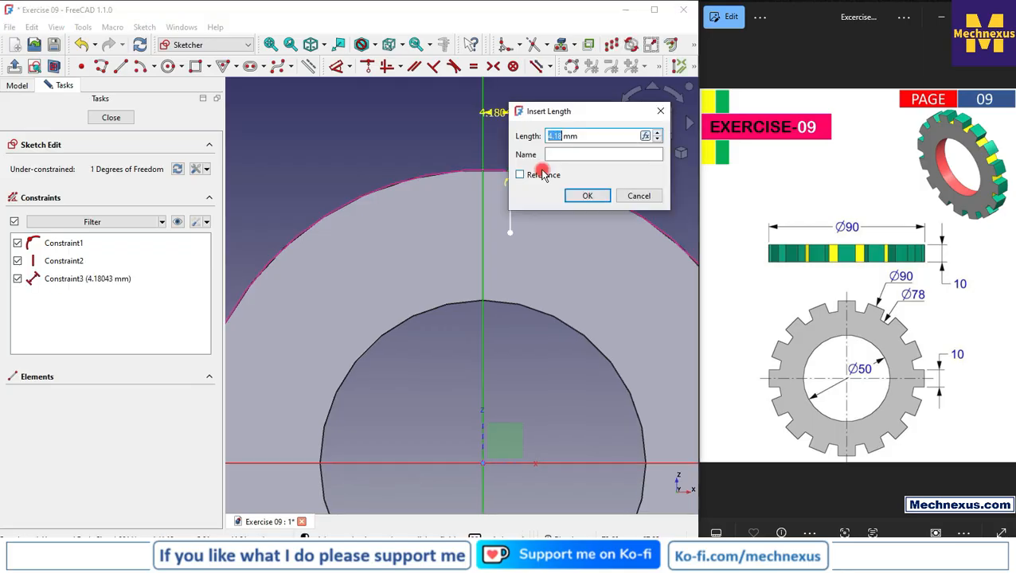
text(5)
key(Return)
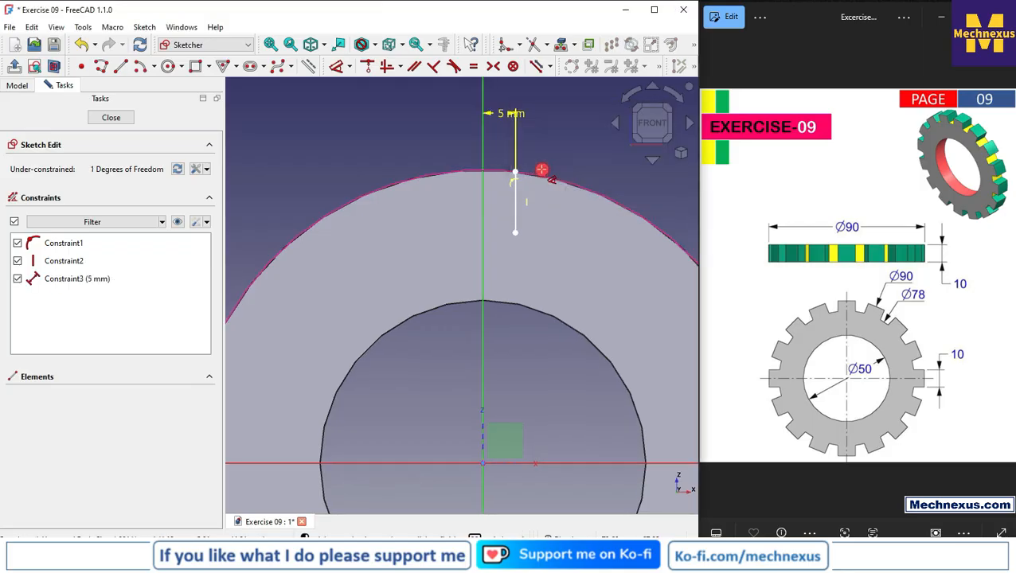
Draw a circle about 56 mm in diameter centred on the sketch origin
scroll(496, 152, down, 2)
scroll(396, 450, up, 2)
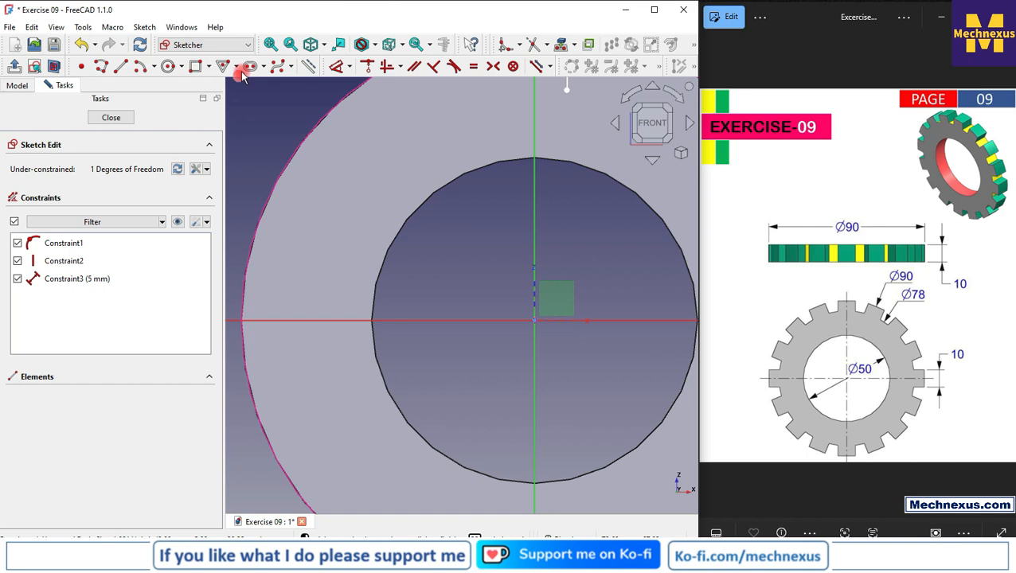
click(169, 66)
click(533, 320)
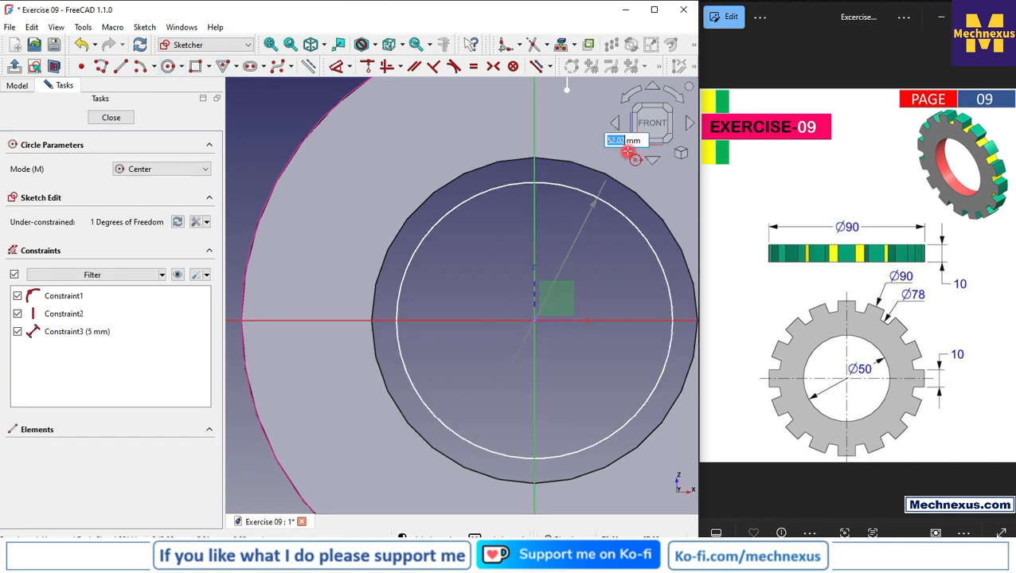
click(615, 157)
scroll(550, 239, down, 1)
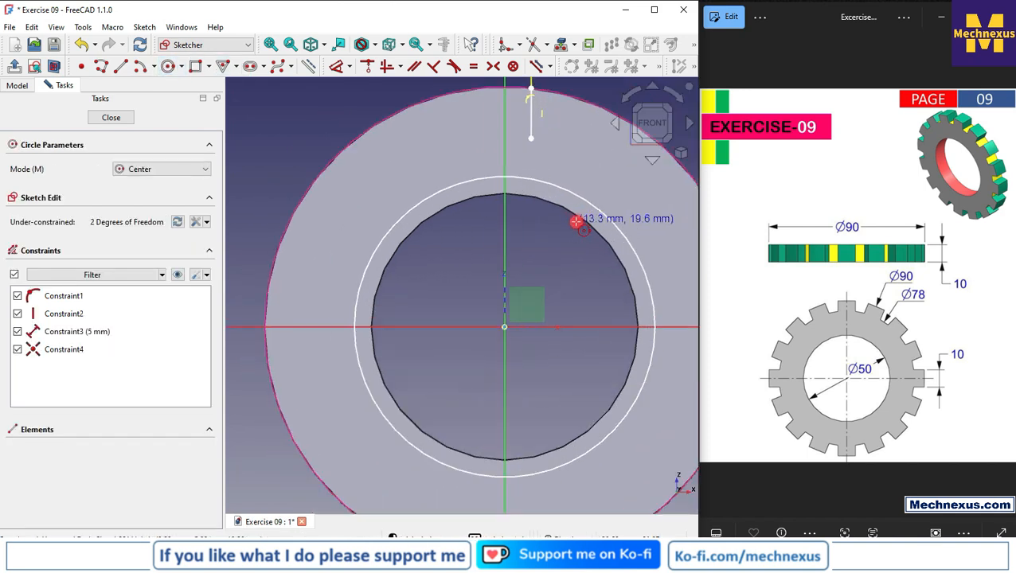
key(Escape)
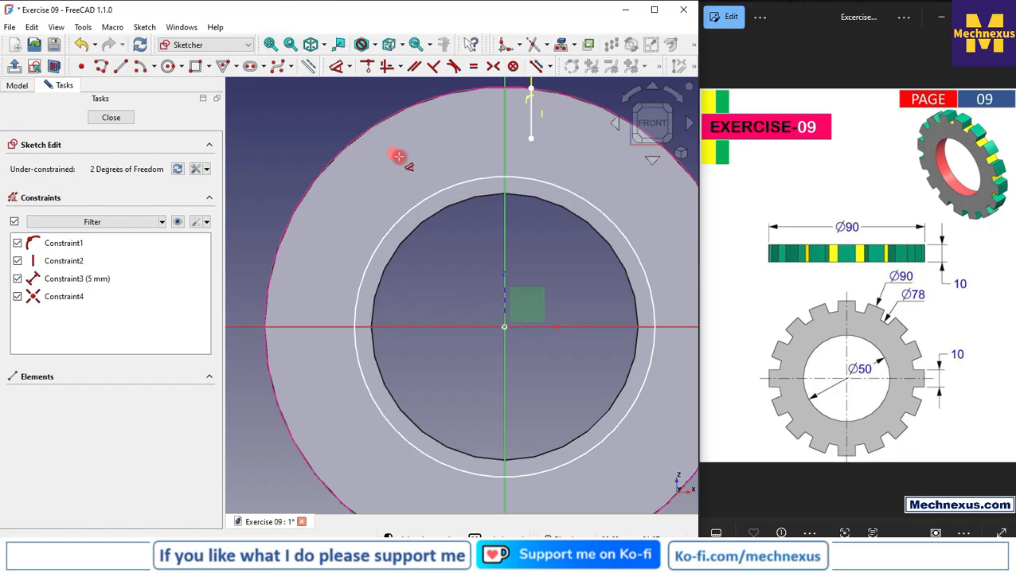
Set the diameter of the origin-centred circle to 78 mm
click(526, 176)
click(365, 187)
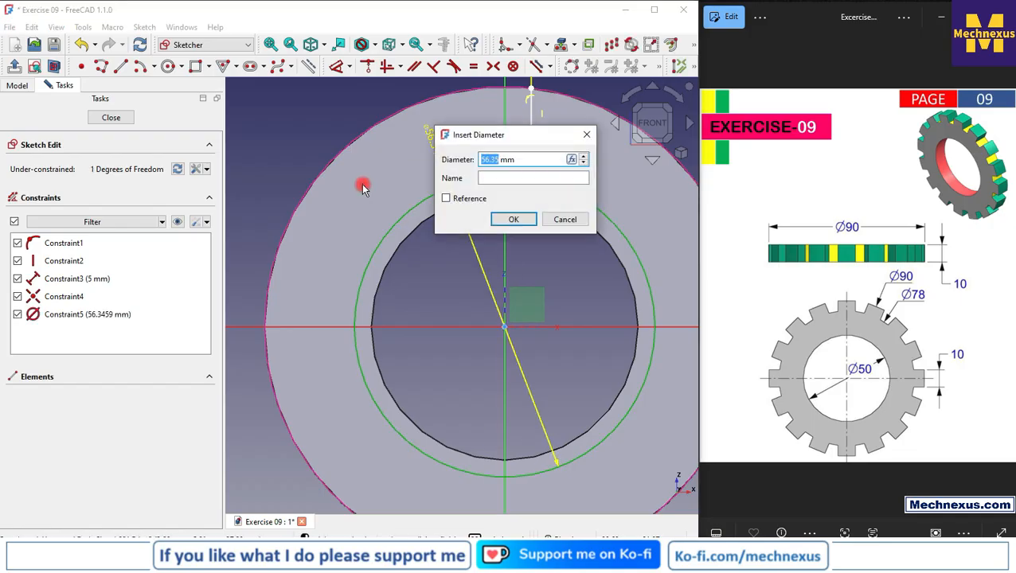
text(78)
key(Return)
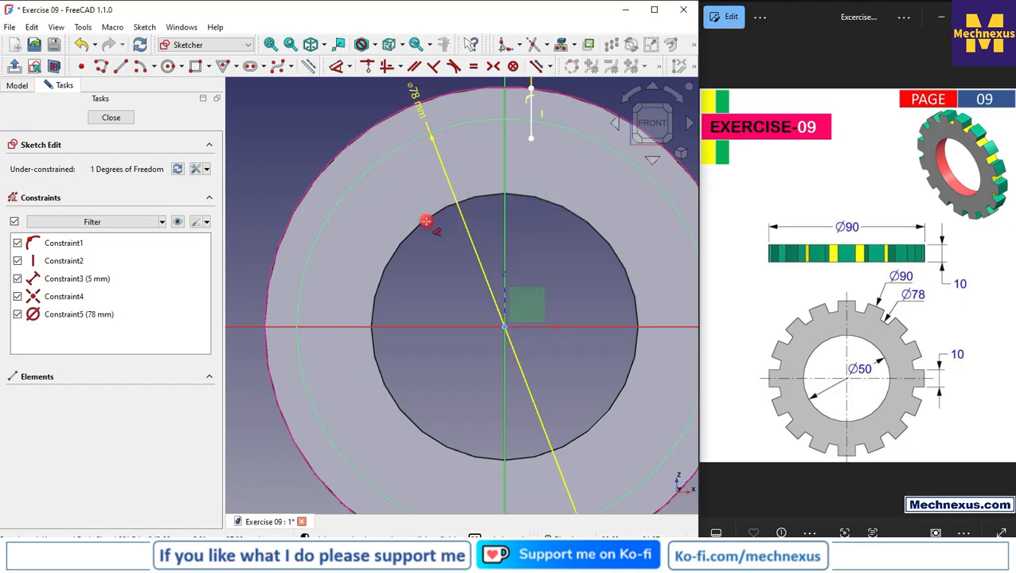
Constrain the lower endpoint of the vertical line to lie on the 78 mm circle
scroll(438, 136, down, 1)
scroll(422, 111, up, 1)
scroll(526, 167, up, 2)
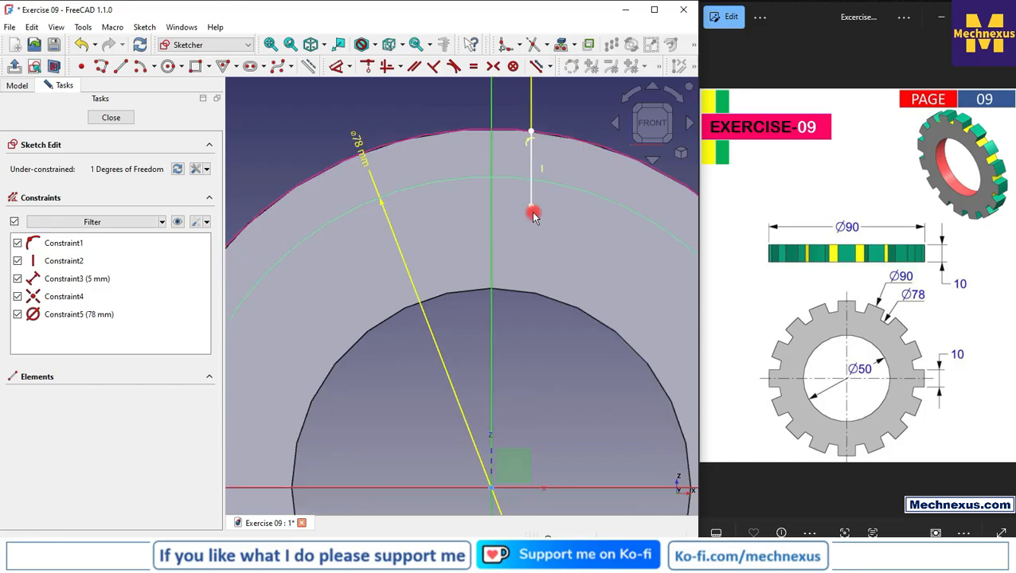
click(532, 206)
click(552, 182)
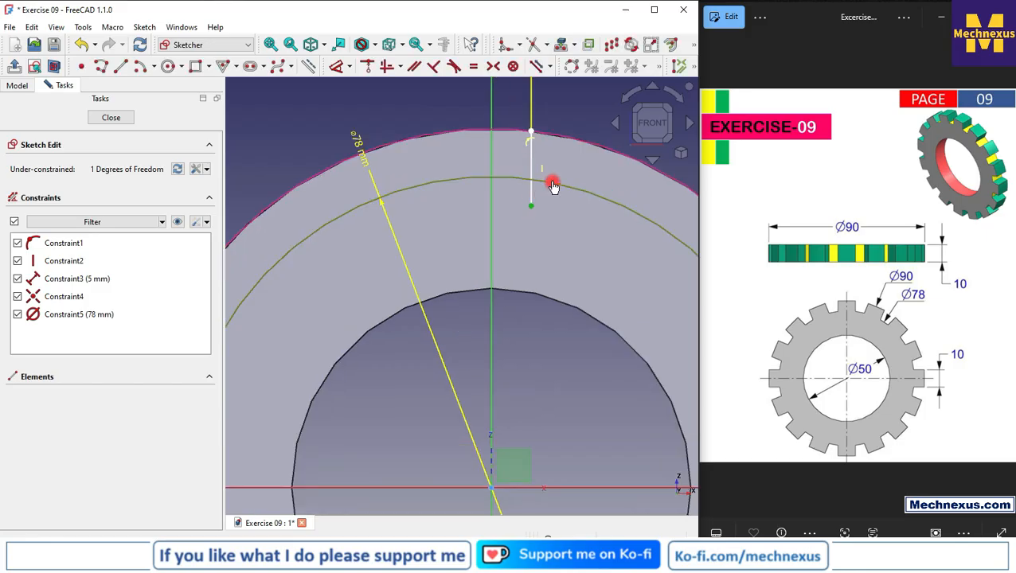
click(366, 71)
scroll(431, 182, down, 2)
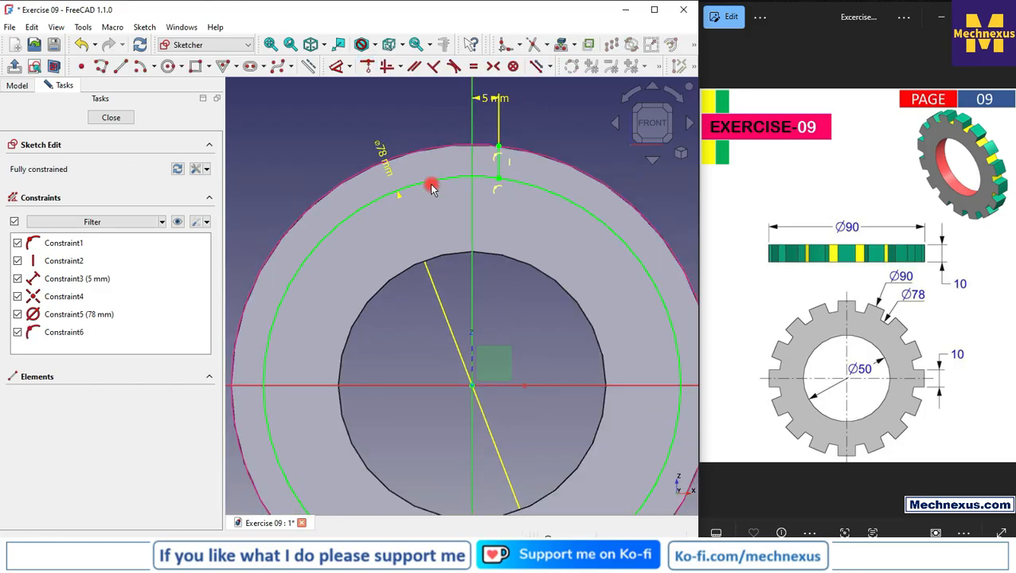
Check the tooth shape in the reference drawing and sketch a slanted slot side from the 78 mm circle to the outer edge
click(542, 188)
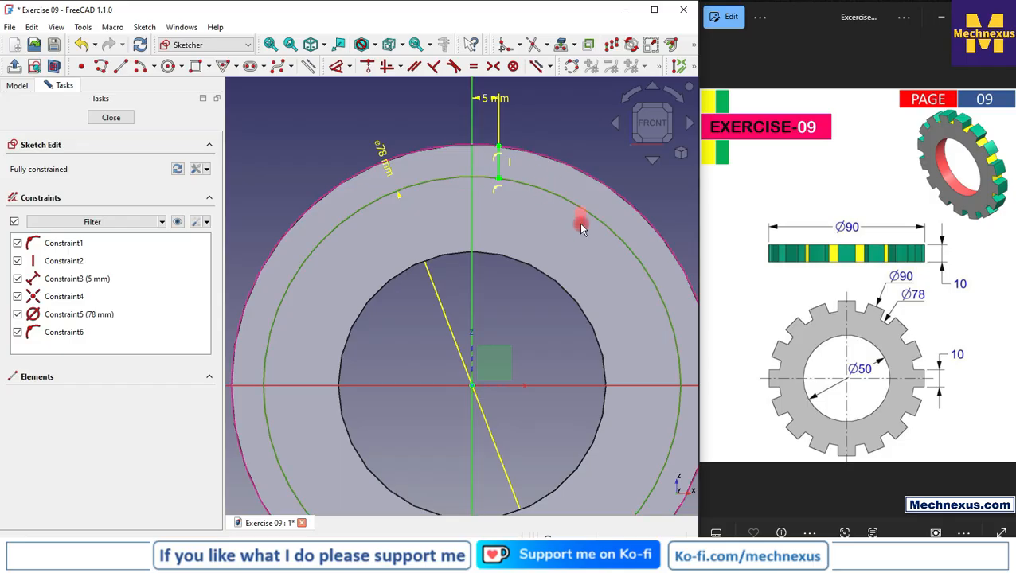
scroll(540, 170, up, 3)
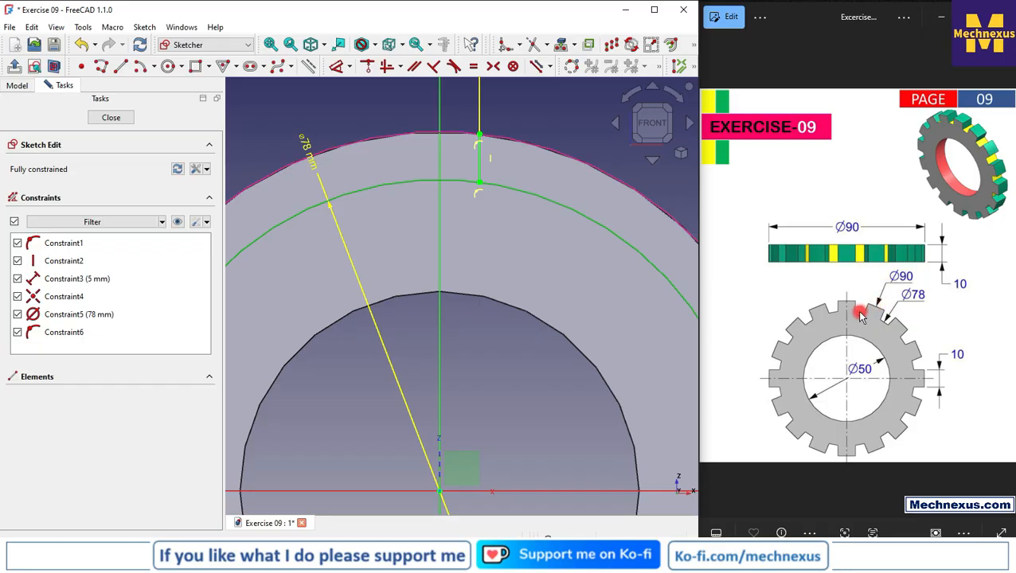
scroll(860, 319, up, 5)
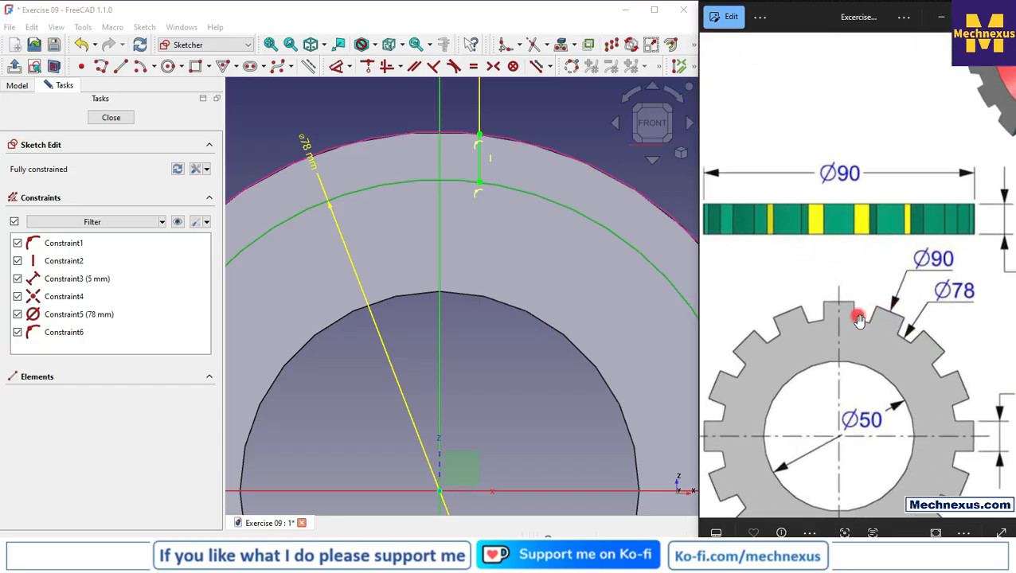
scroll(850, 297, up, 1)
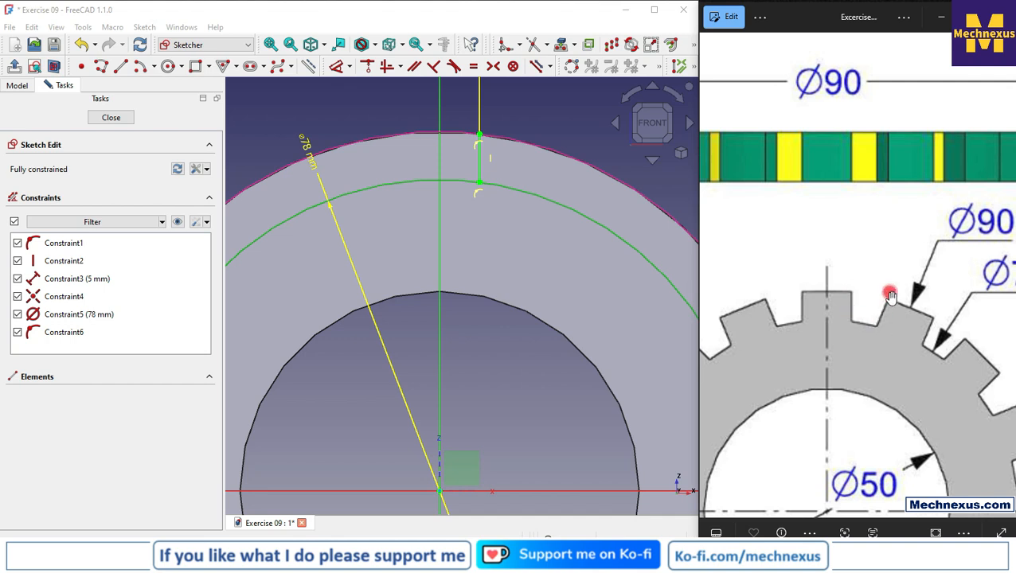
scroll(859, 288, down, 4)
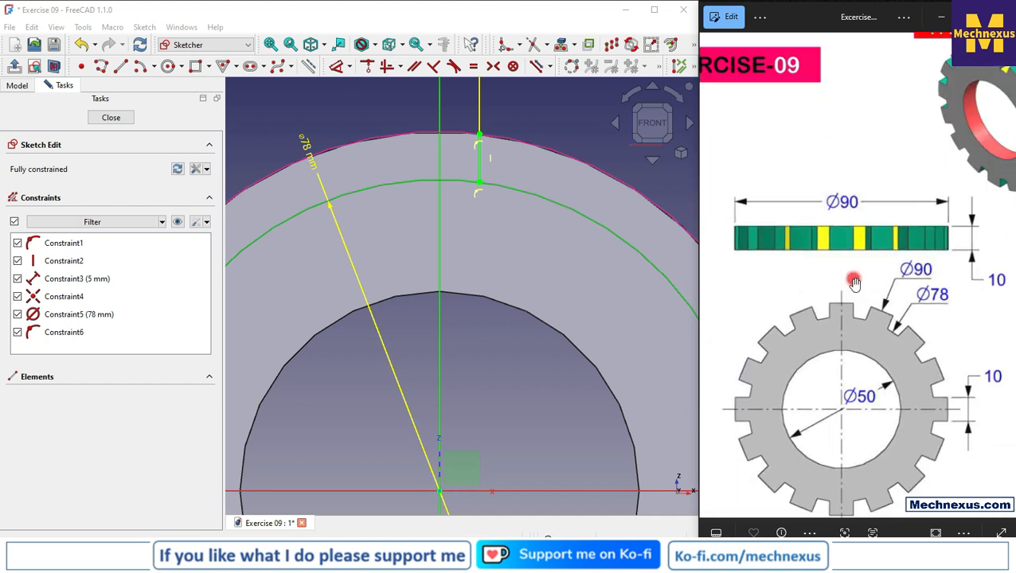
scroll(479, 170, up, 2)
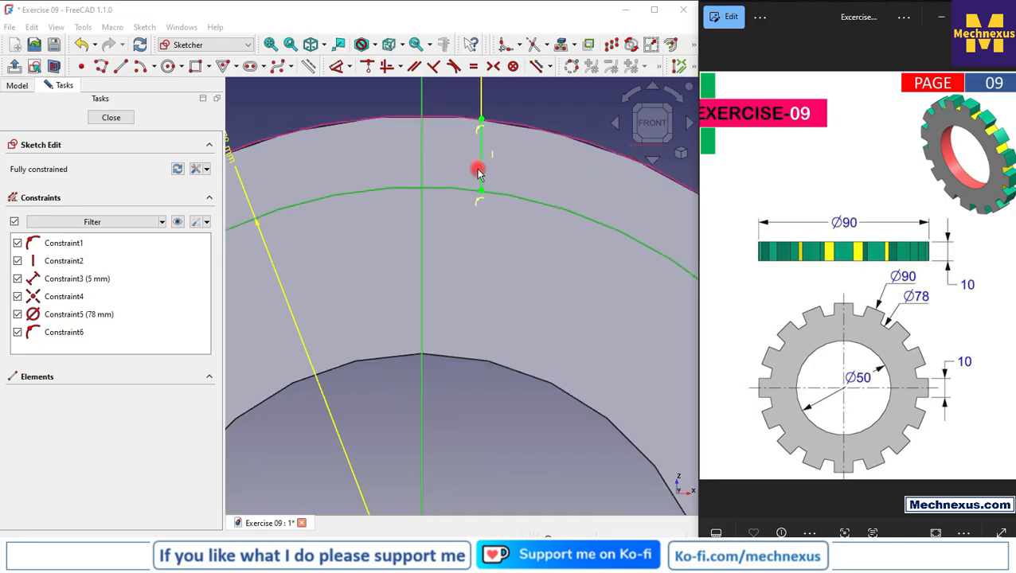
click(121, 66)
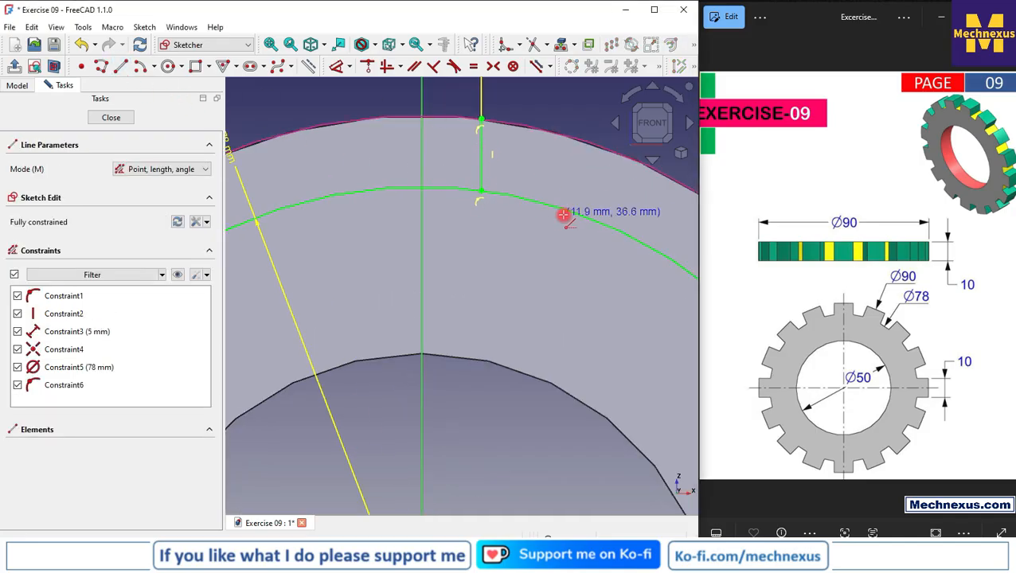
click(541, 200)
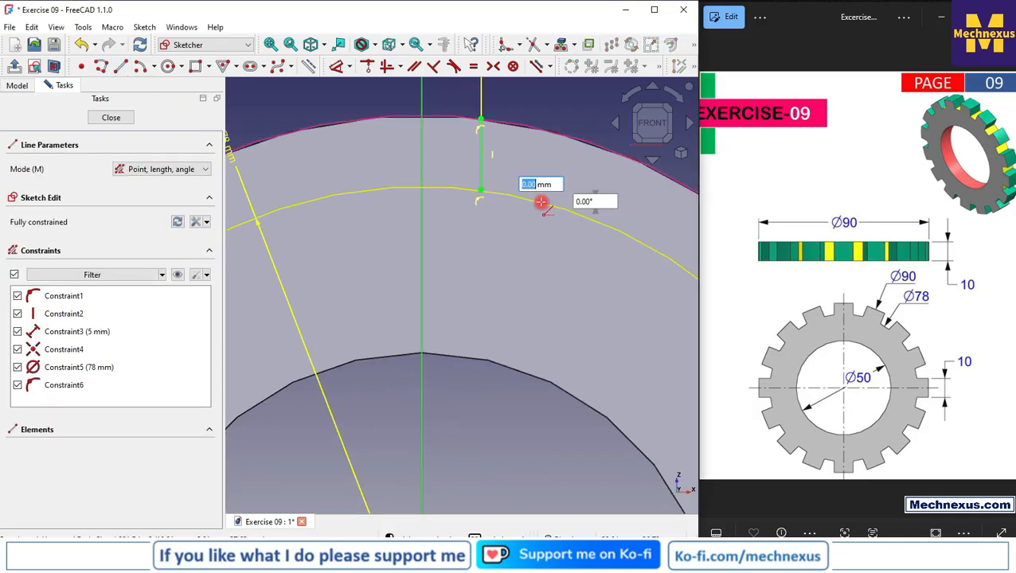
click(572, 139)
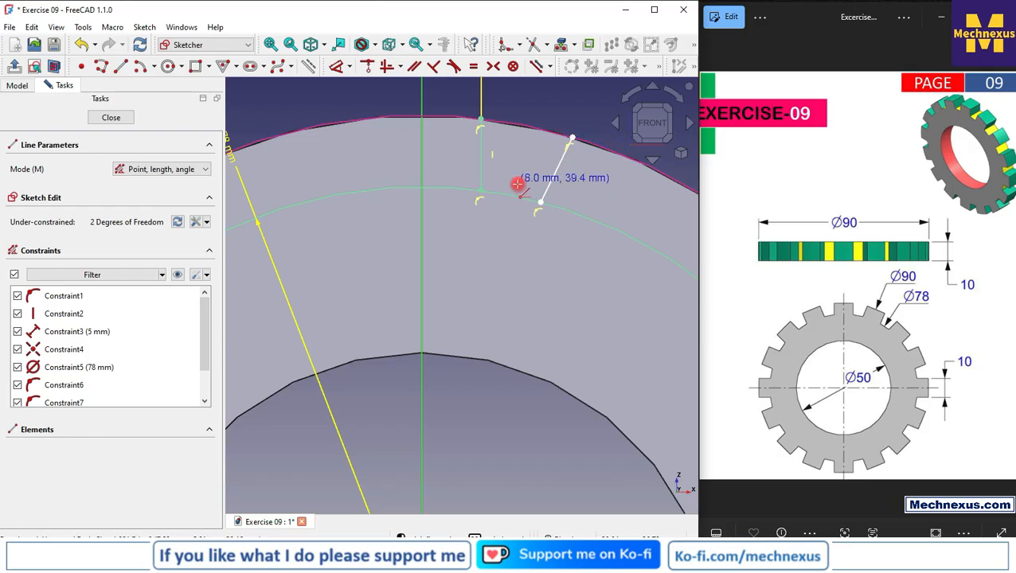
scroll(510, 195, down, 2)
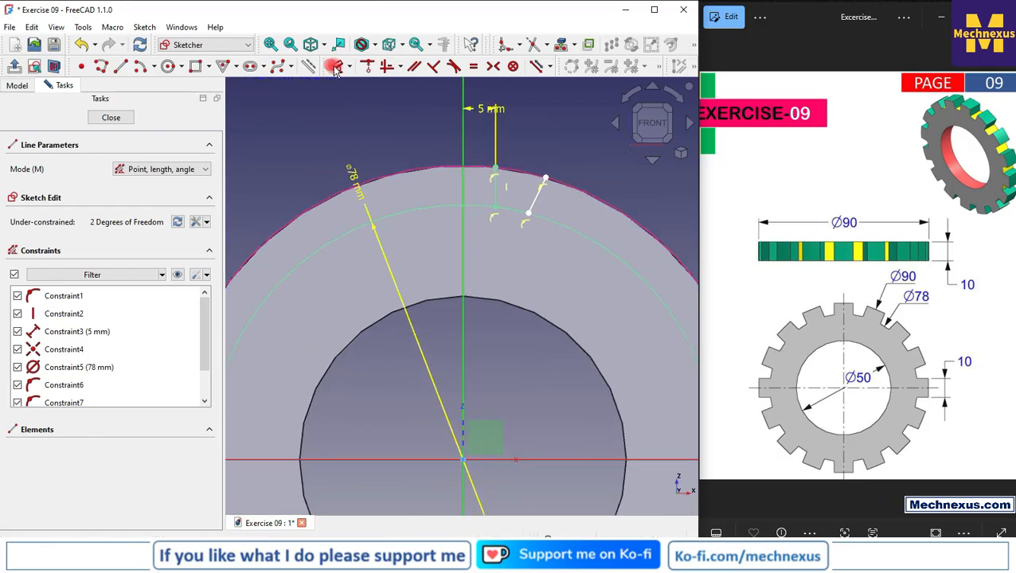
click(341, 69)
scroll(520, 204, up, 4)
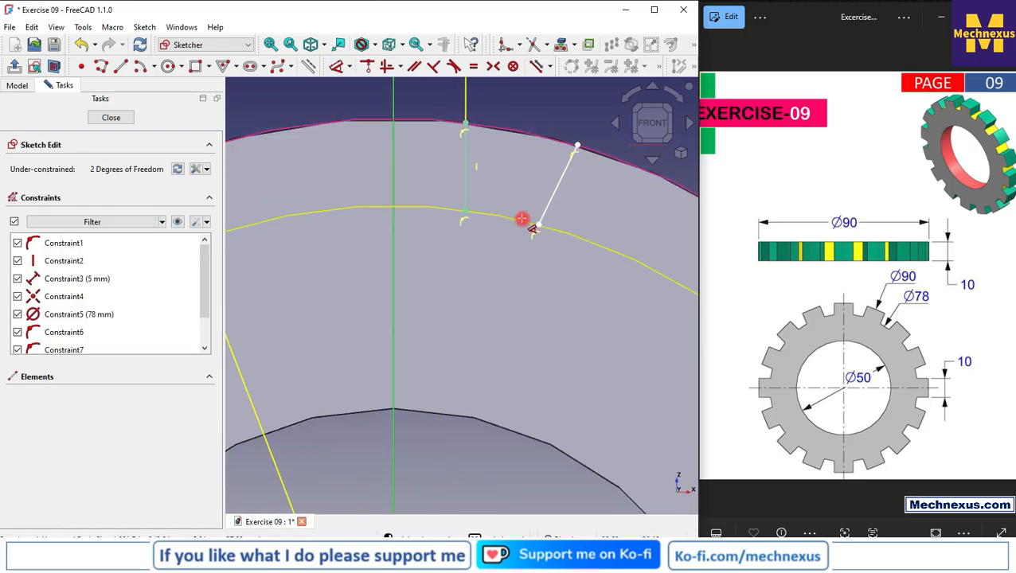
click(523, 220)
click(550, 208)
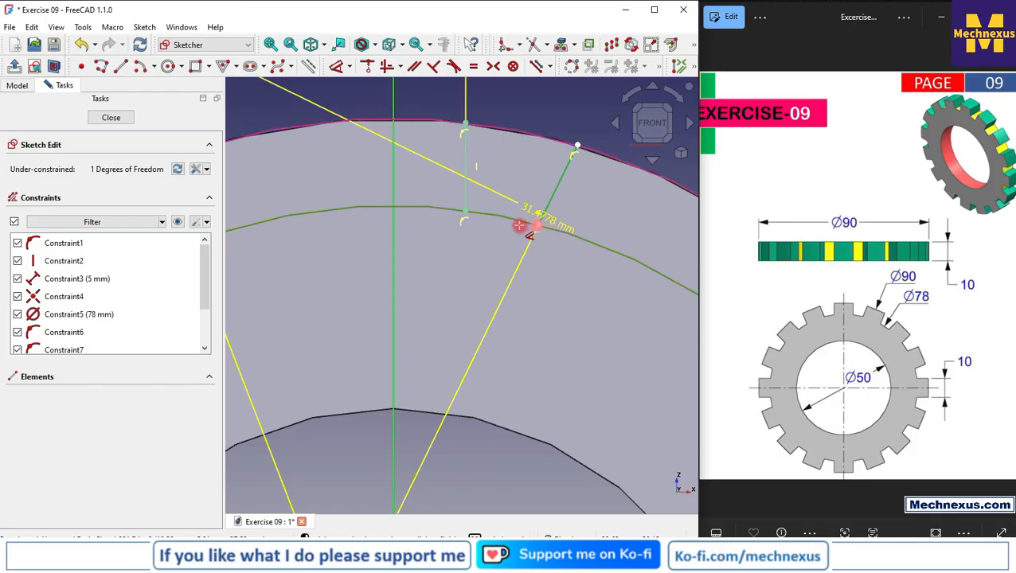
key(Escape)
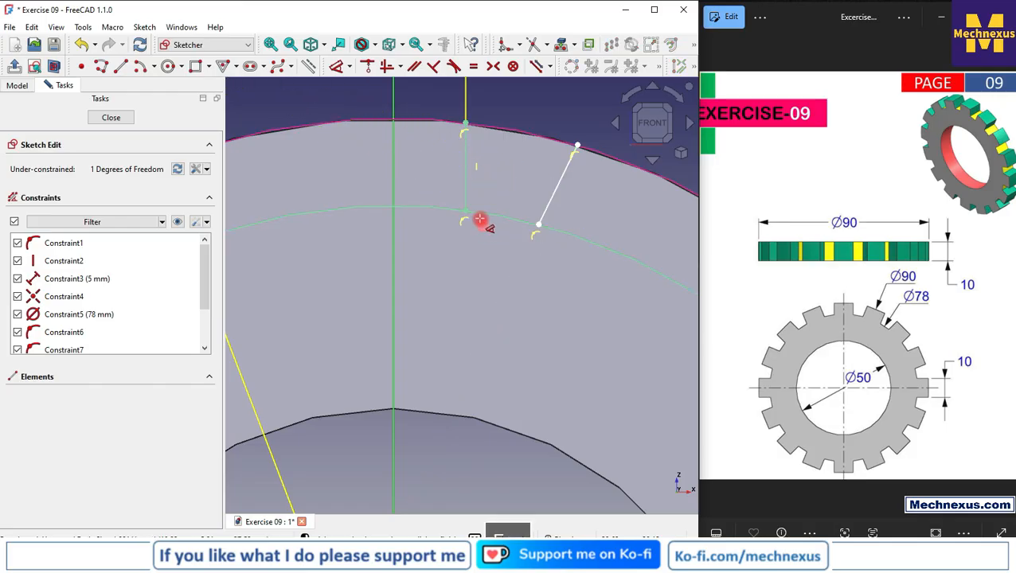
Dimension the angle between the horizontal axis and the slanted line as 120°
scroll(480, 219, down, 3)
click(491, 436)
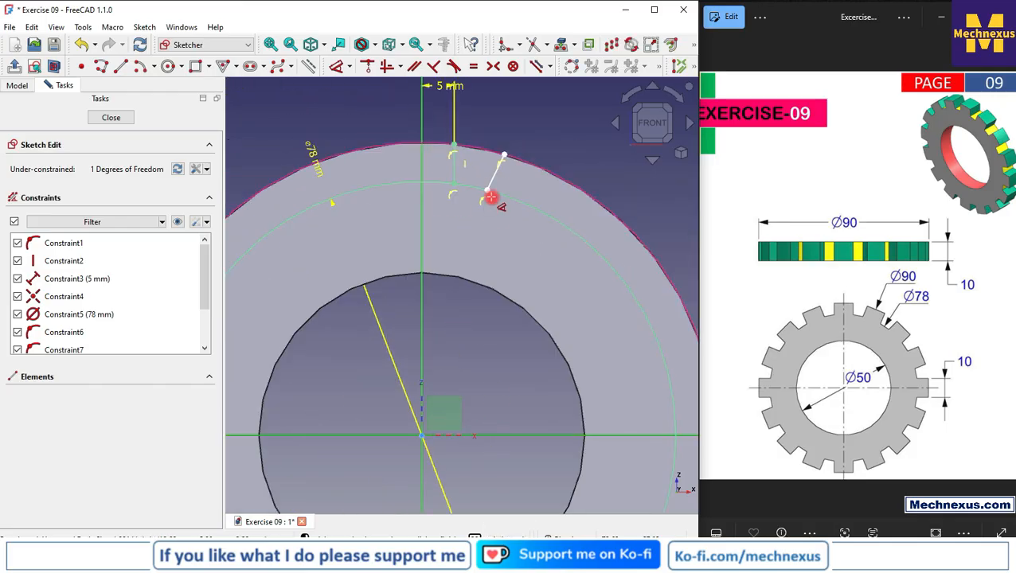
click(494, 177)
scroll(474, 165, down, 5)
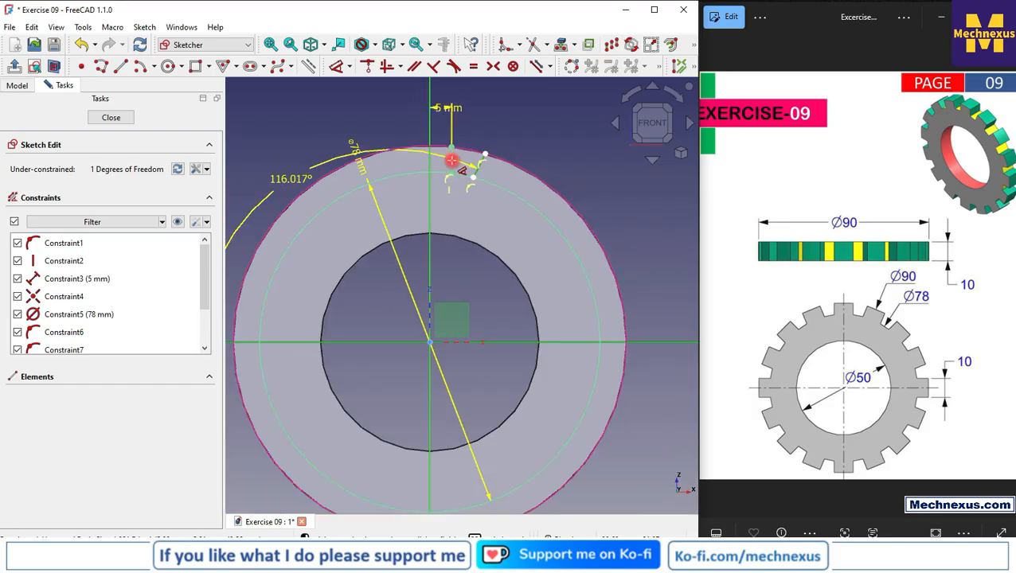
click(344, 137)
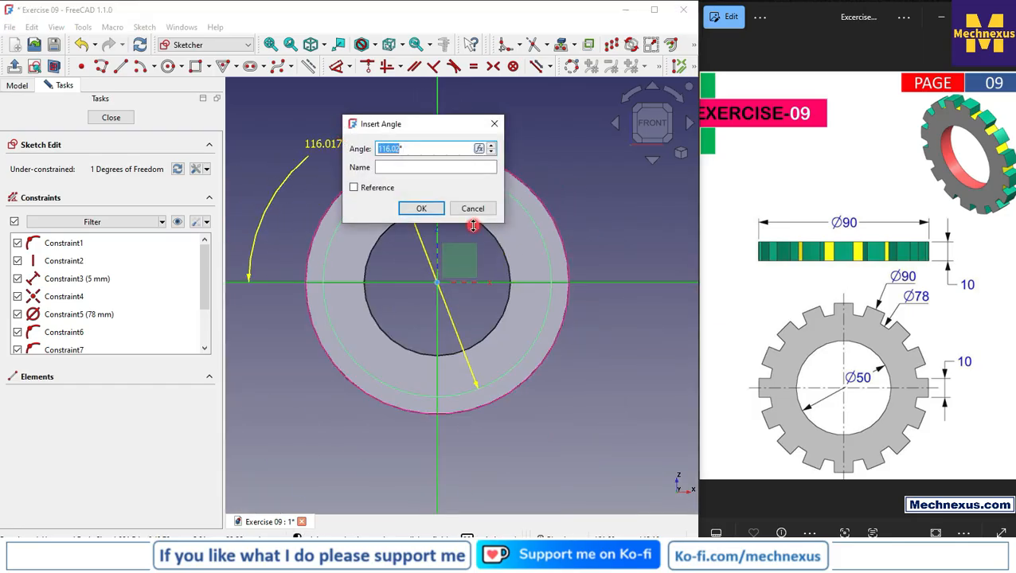
text(120)
key(Return)
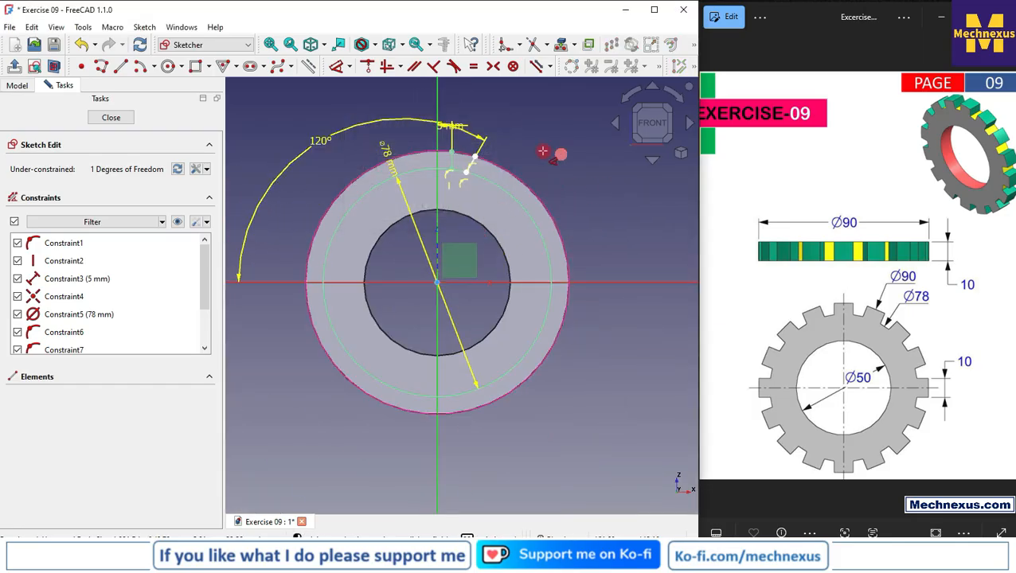
scroll(543, 152, up, 4)
scroll(510, 164, down, 2)
scroll(465, 158, up, 2)
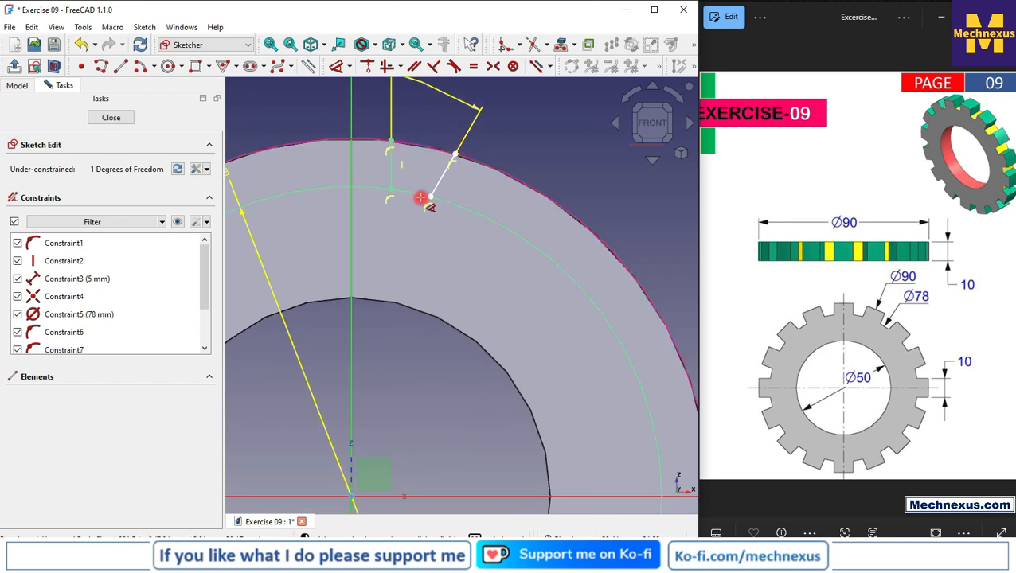
click(430, 197)
scroll(476, 302, down, 3)
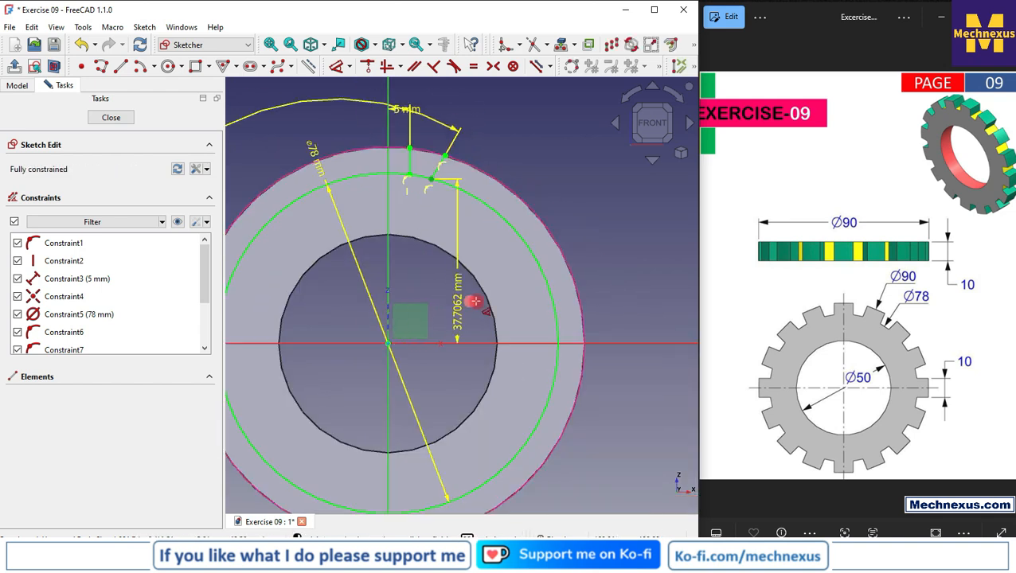
click(597, 263)
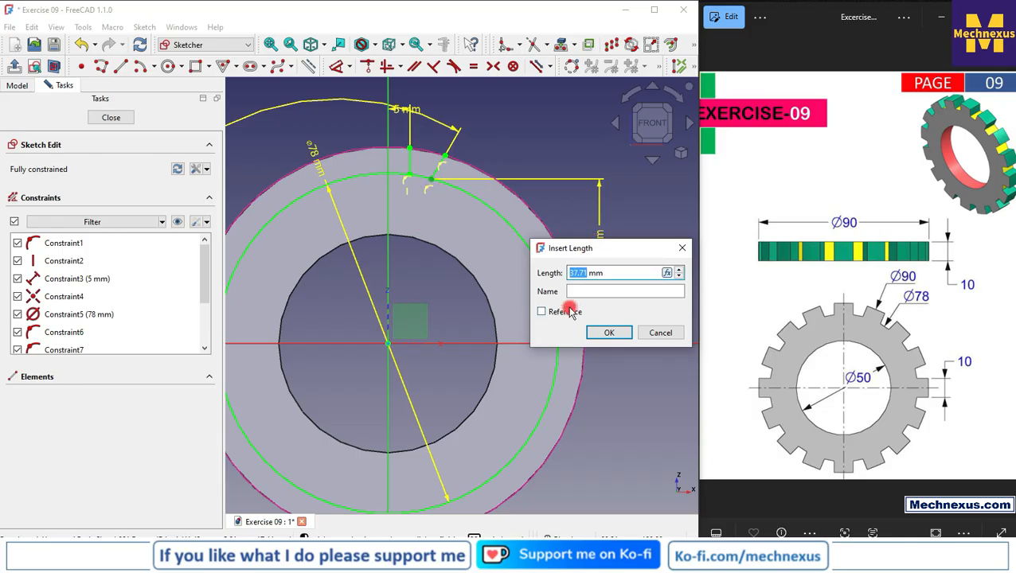
text(40)
key(Return)
scroll(430, 199, up, 3)
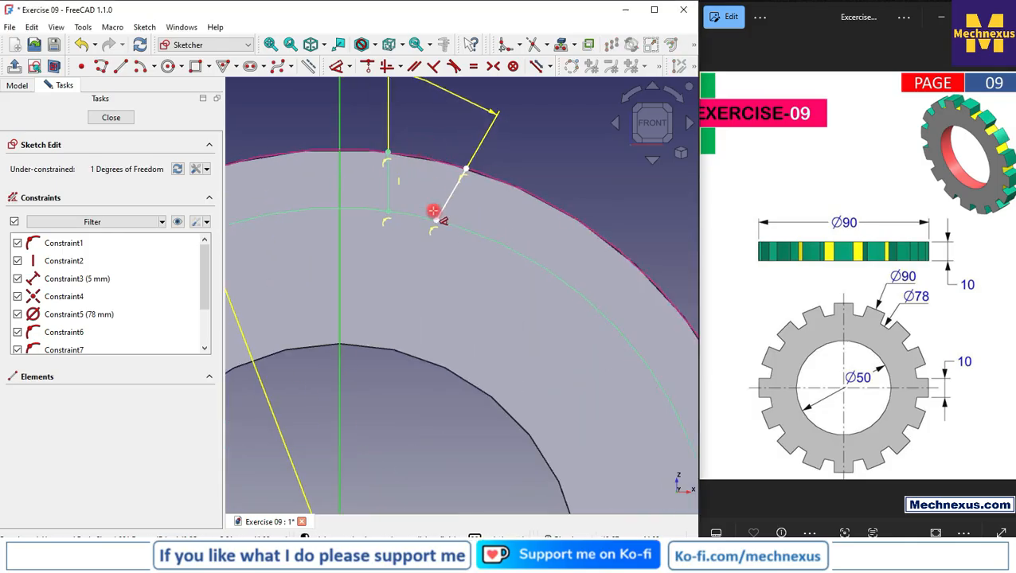
scroll(452, 197, down, 2)
click(439, 213)
scroll(401, 172, down, 3)
click(592, 271)
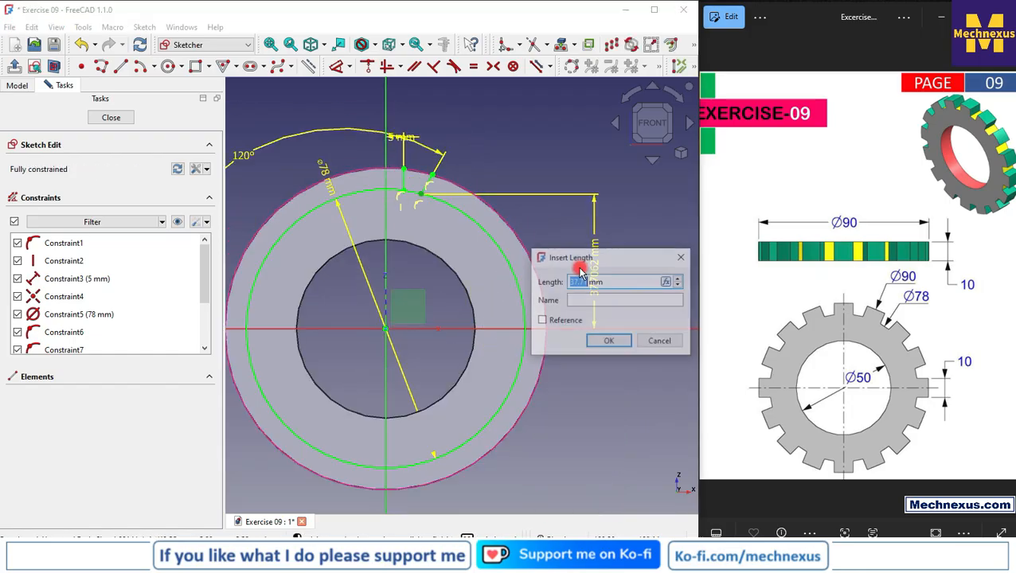
key(Escape)
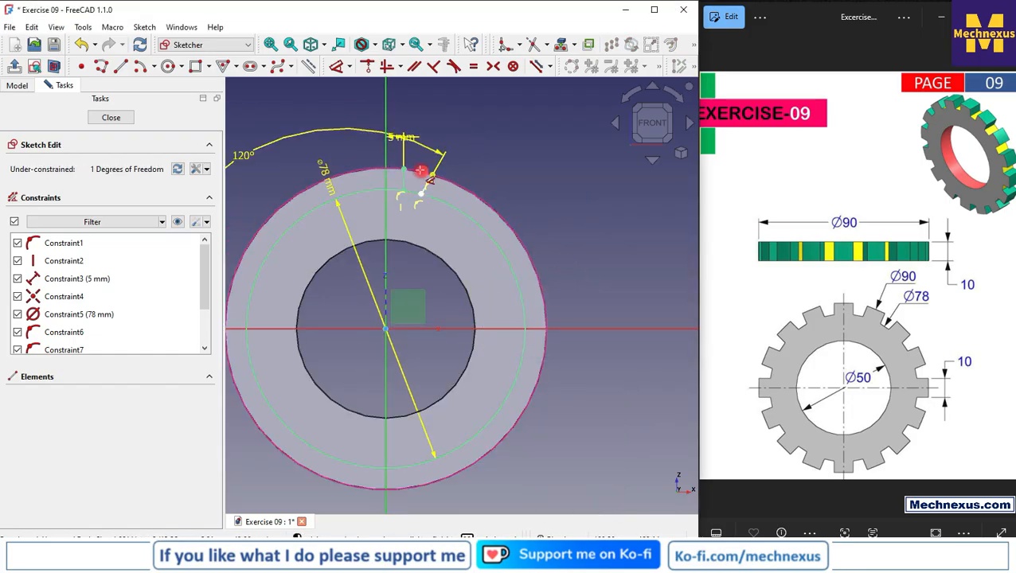
Dimension the horizontal distance from the vertical axis to the slanted line's lower endpoint as 10 mm
scroll(422, 163, up, 4)
scroll(510, 199, up, 2)
mouse_move(438, 240)
mouse_down()
mouse_move(456, 243)
mouse_move(401, 227)
mouse_move(451, 237)
mouse_move(445, 227)
mouse_up()
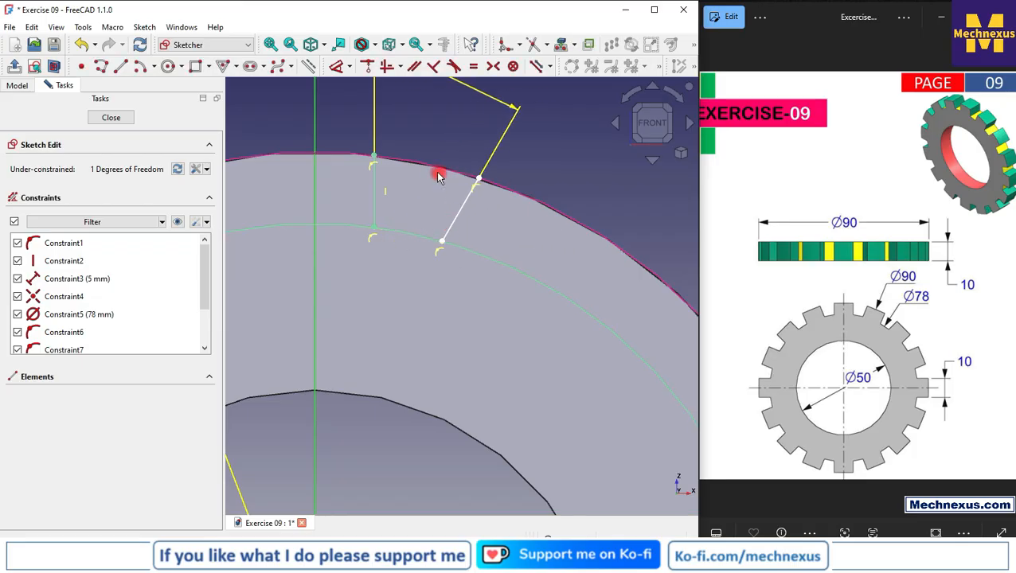
scroll(439, 172, down, 7)
scroll(420, 233, up, 2)
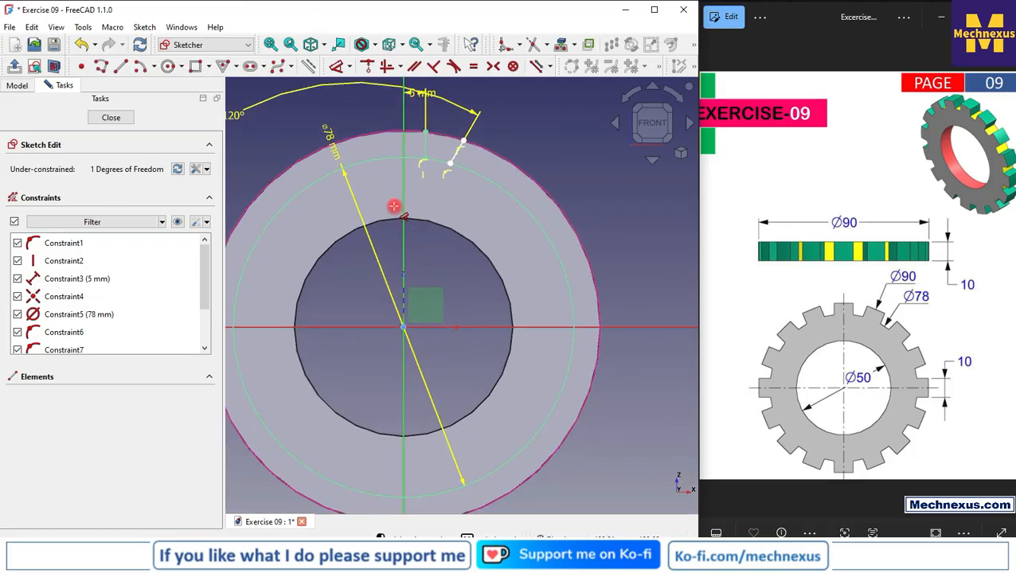
scroll(429, 162, up, 2)
scroll(428, 162, up, 1)
click(469, 164)
click(420, 330)
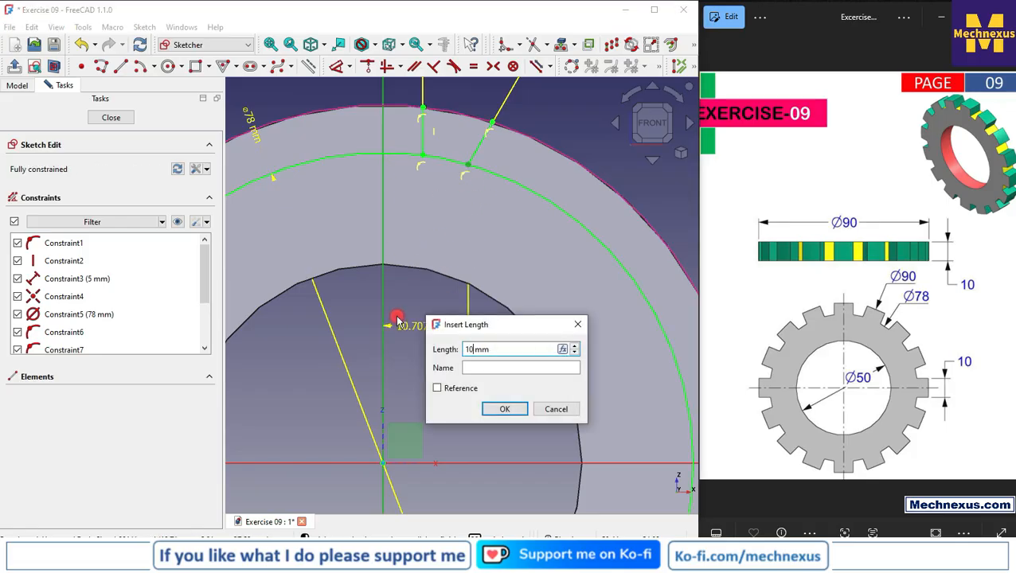
key(Return)
Set the angle between the horizontal axis and the slanted slot side to 110°
scroll(410, 284, down, 3)
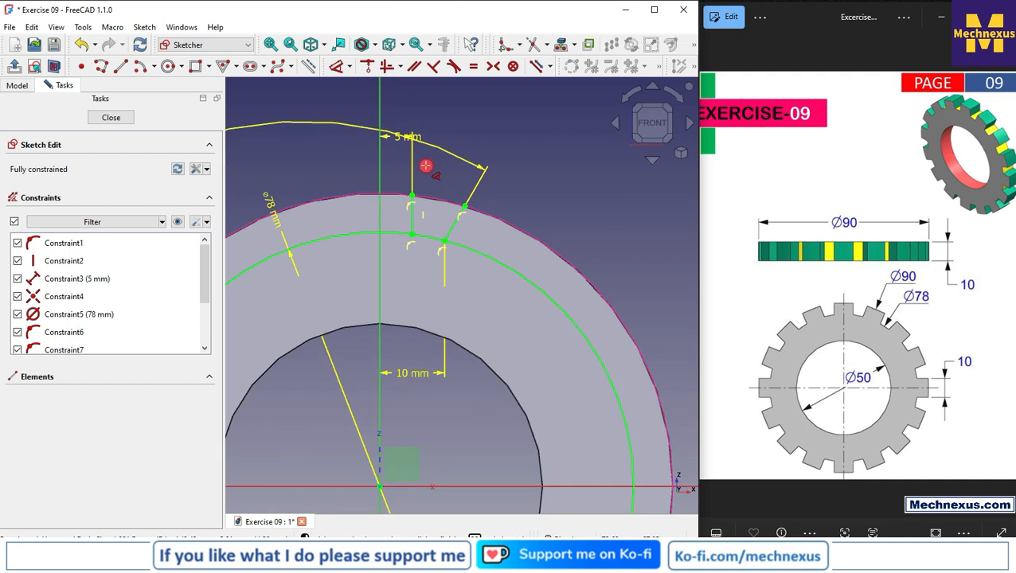
scroll(619, 278, up, 1)
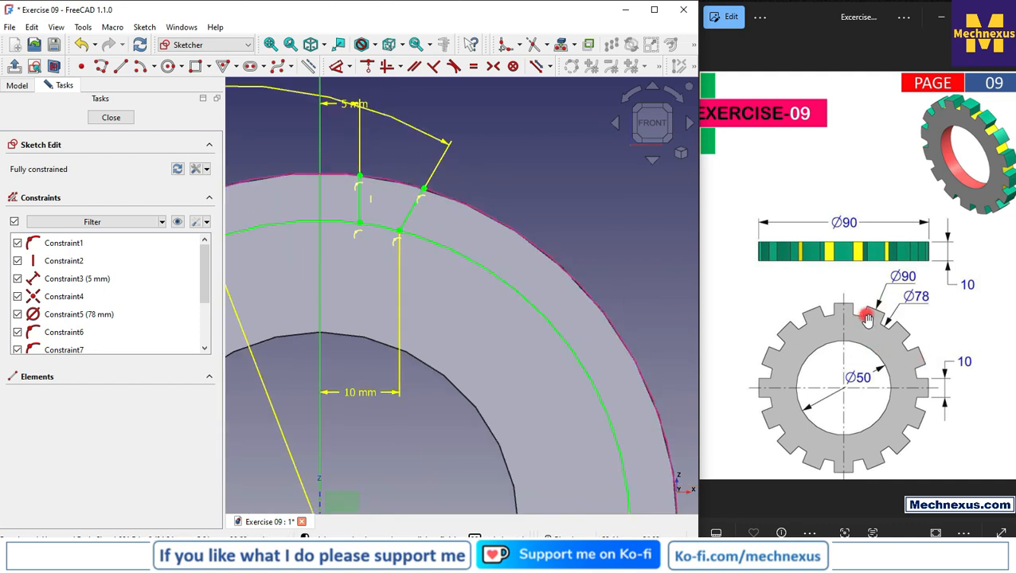
scroll(517, 259, down, 2)
scroll(307, 206, down, 2)
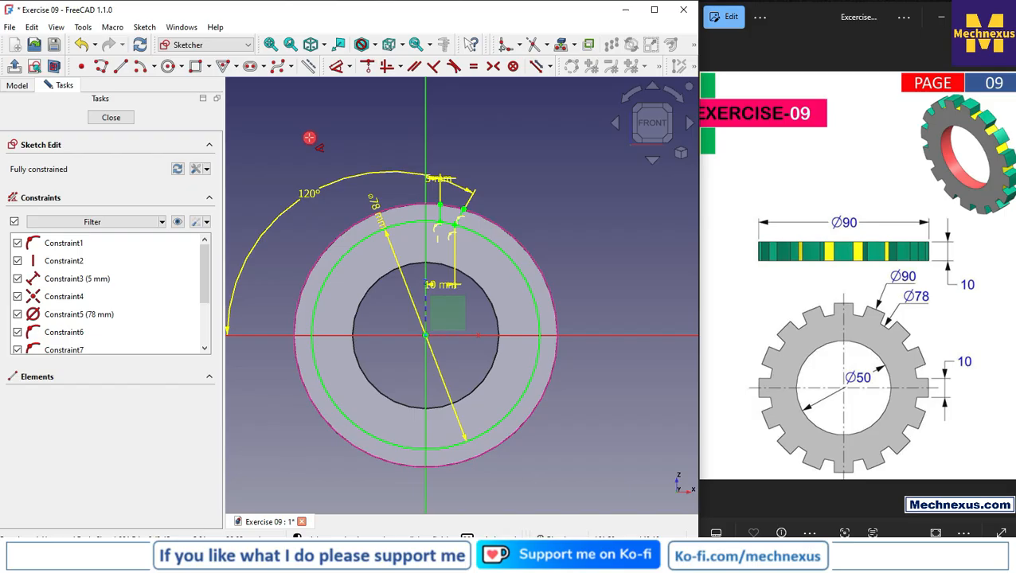
click(309, 198)
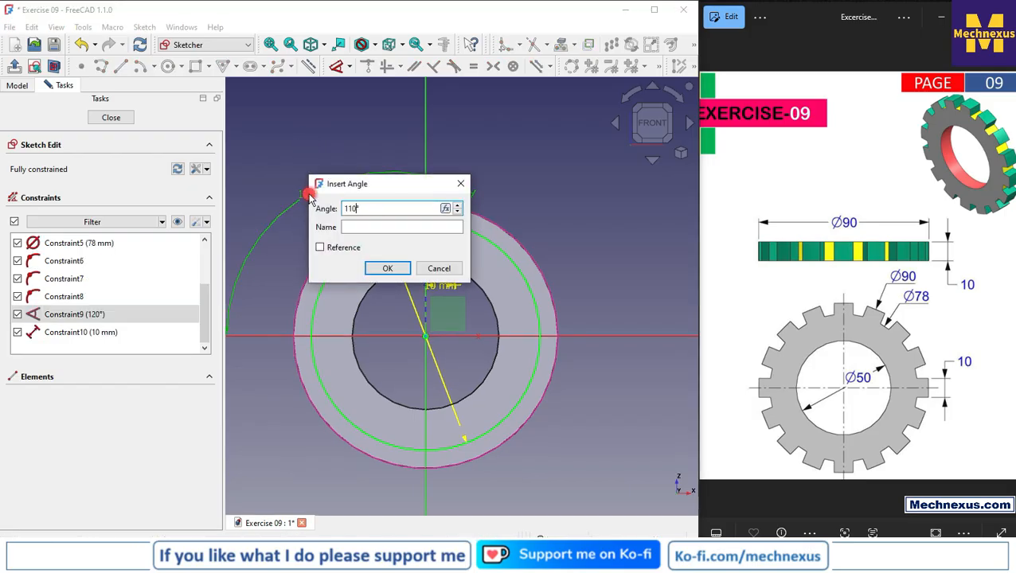
key(Return)
Convert the 78 mm circle to construction geometry
scroll(426, 223, up, 3)
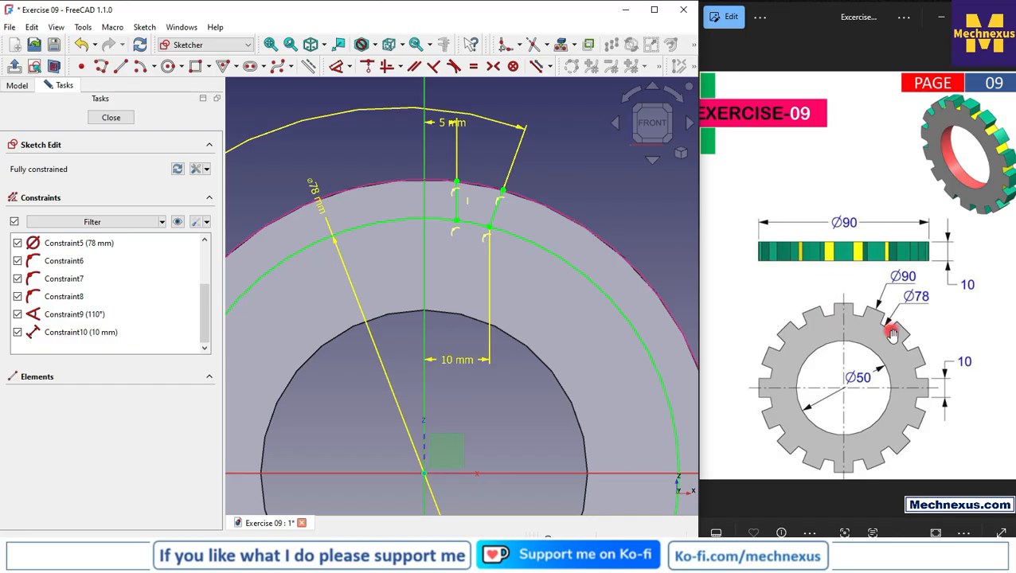
scroll(454, 163, down, 3)
scroll(438, 268, up, 1)
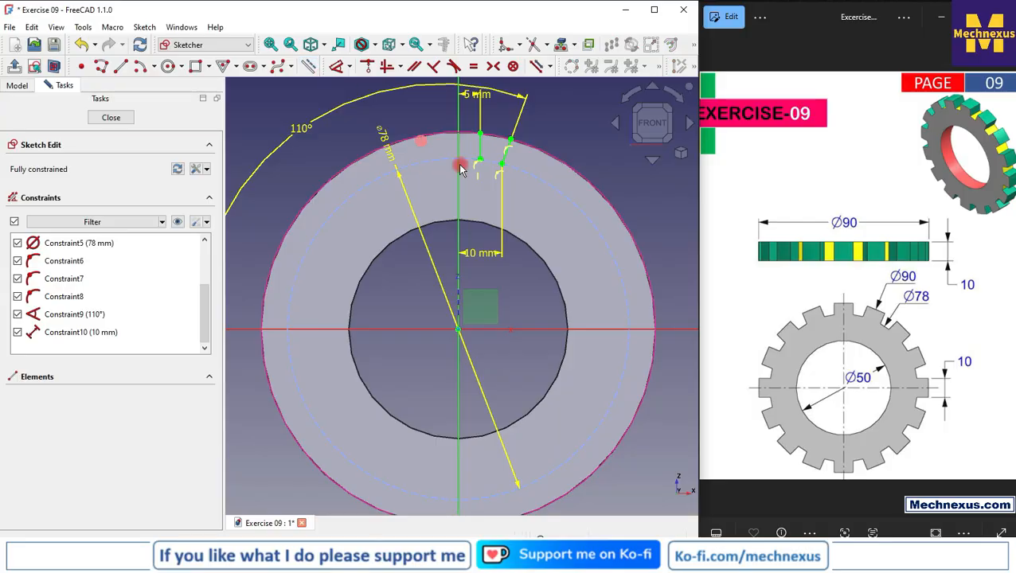
Draw an arc through three rim points between the lower endpoints of the two slot sides, near the 78 mm circle
scroll(493, 175, up, 2)
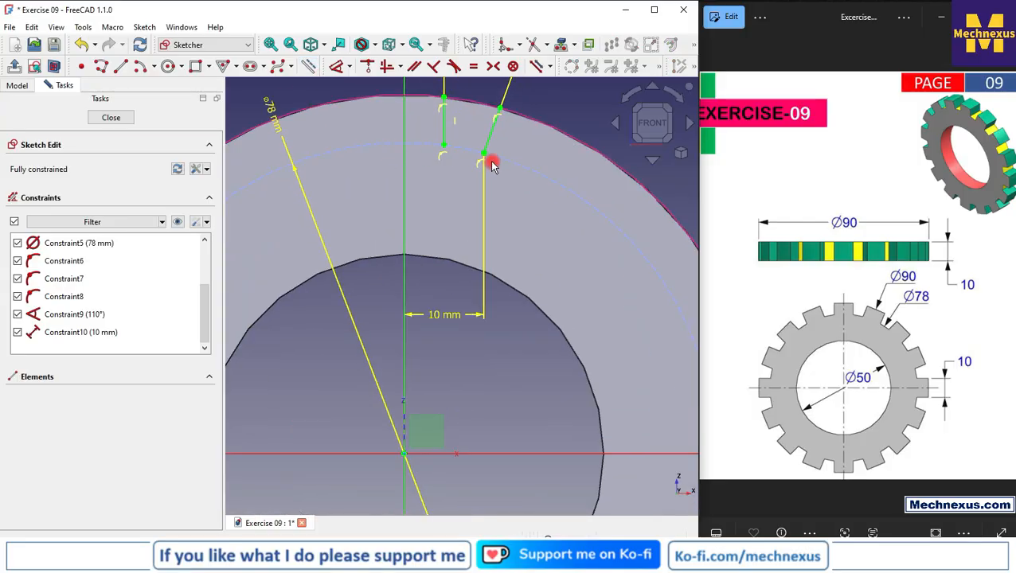
scroll(470, 156, up, 2)
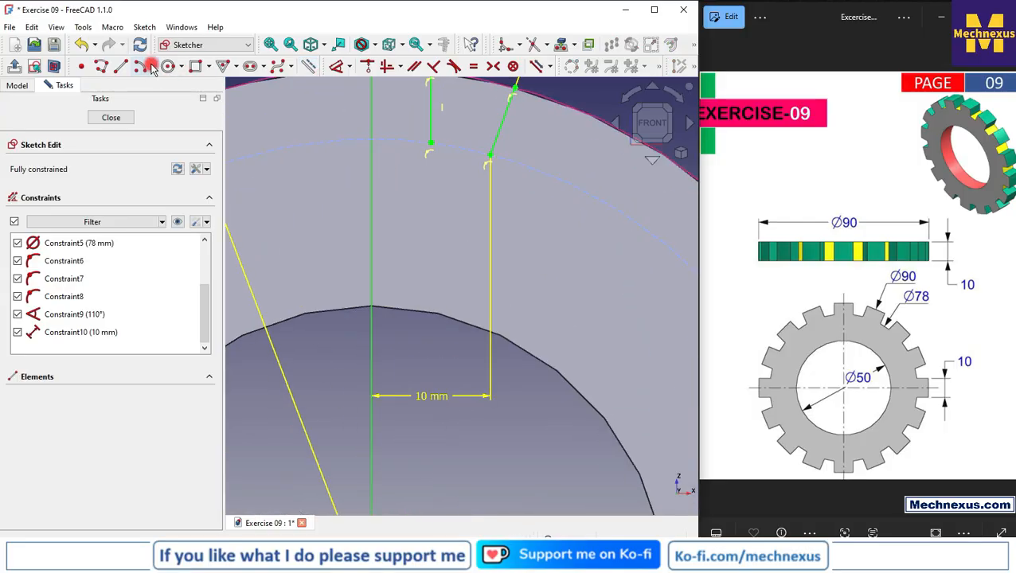
click(152, 68)
click(150, 101)
scroll(558, 277, down, 3)
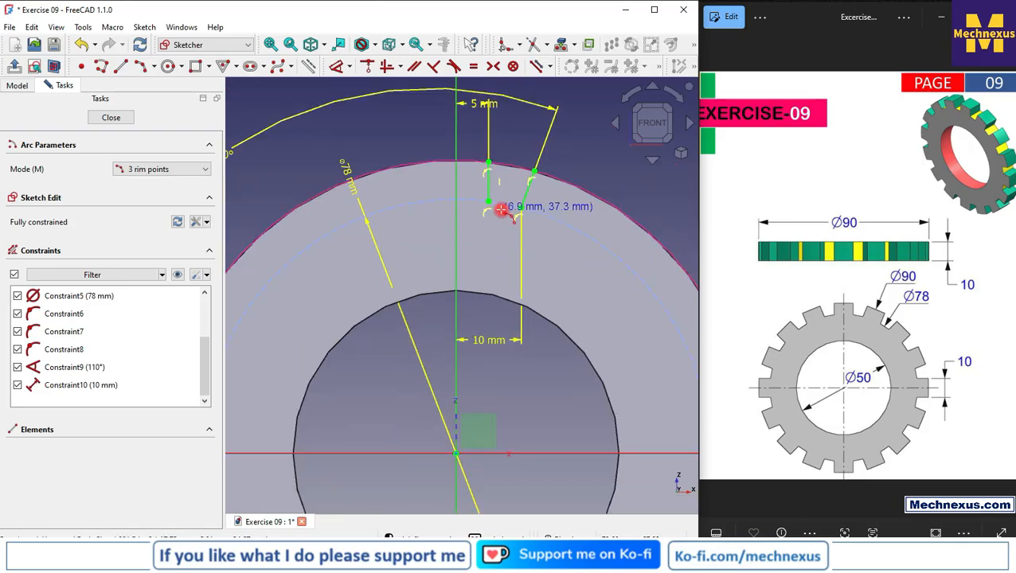
scroll(501, 209, up, 4)
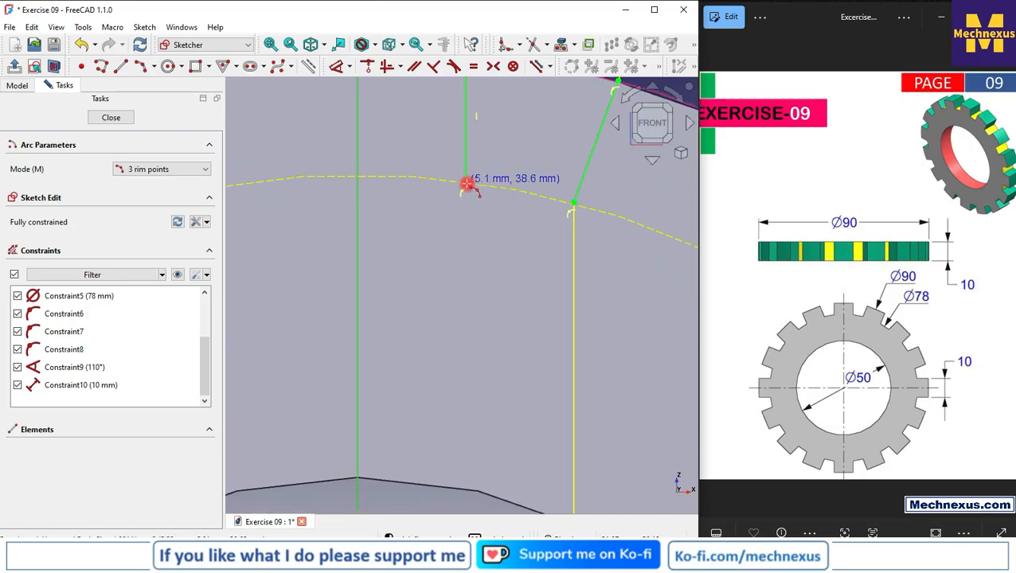
click(466, 183)
click(573, 206)
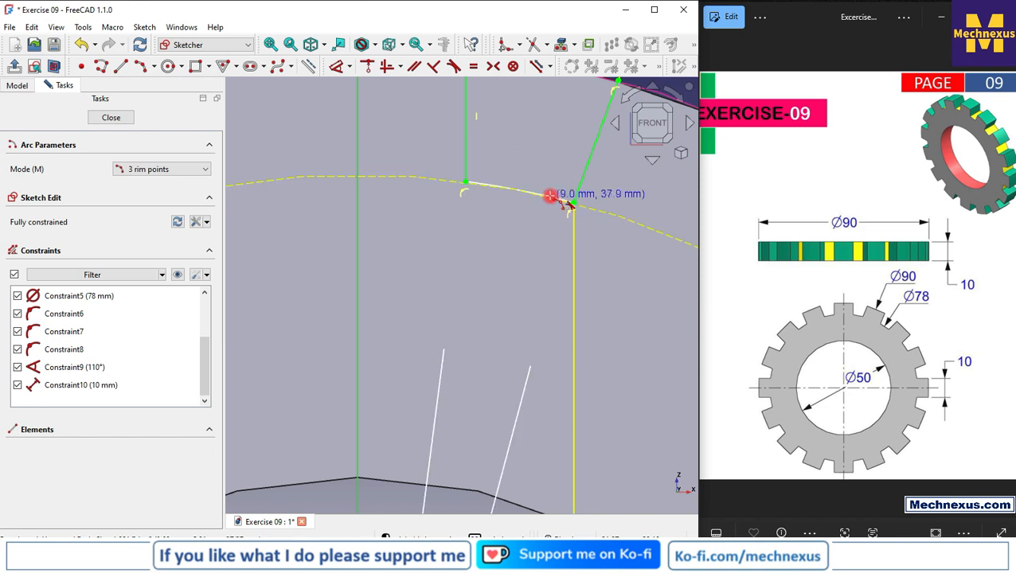
click(533, 193)
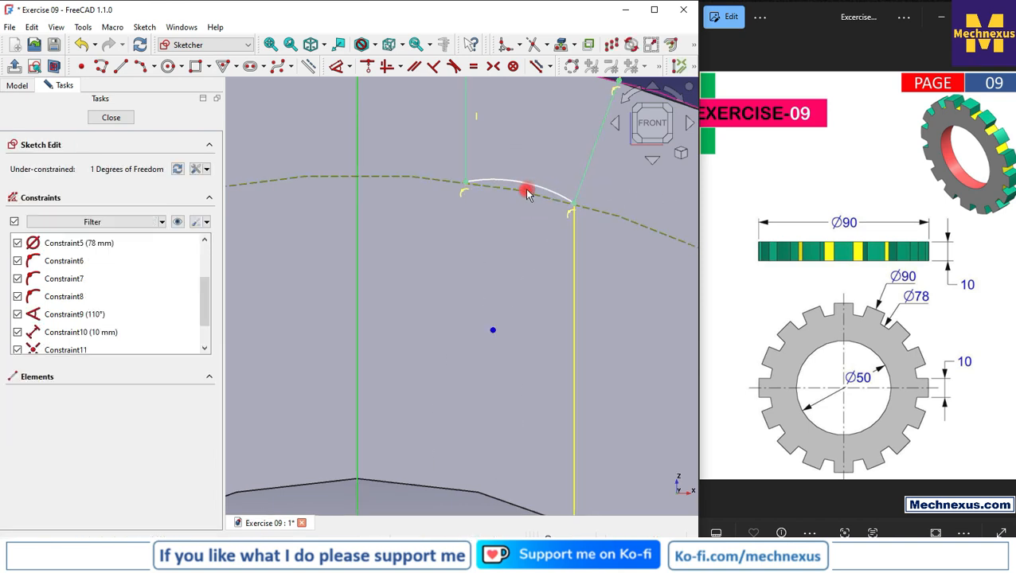
Constrain the lower slot arc equal in radius to the 78 mm construction circle
click(357, 88)
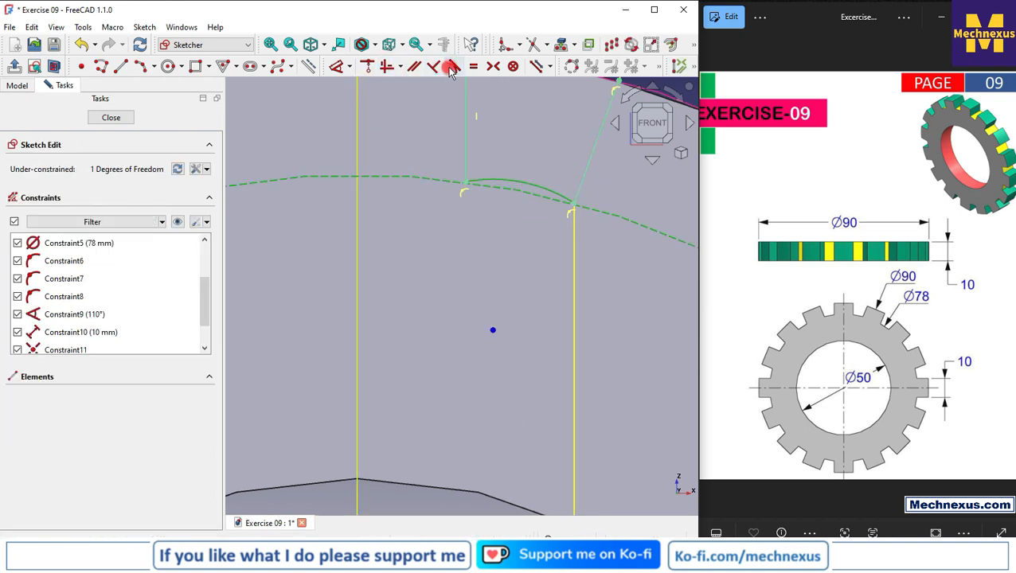
click(474, 72)
scroll(513, 267, down, 4)
scroll(501, 177, up, 2)
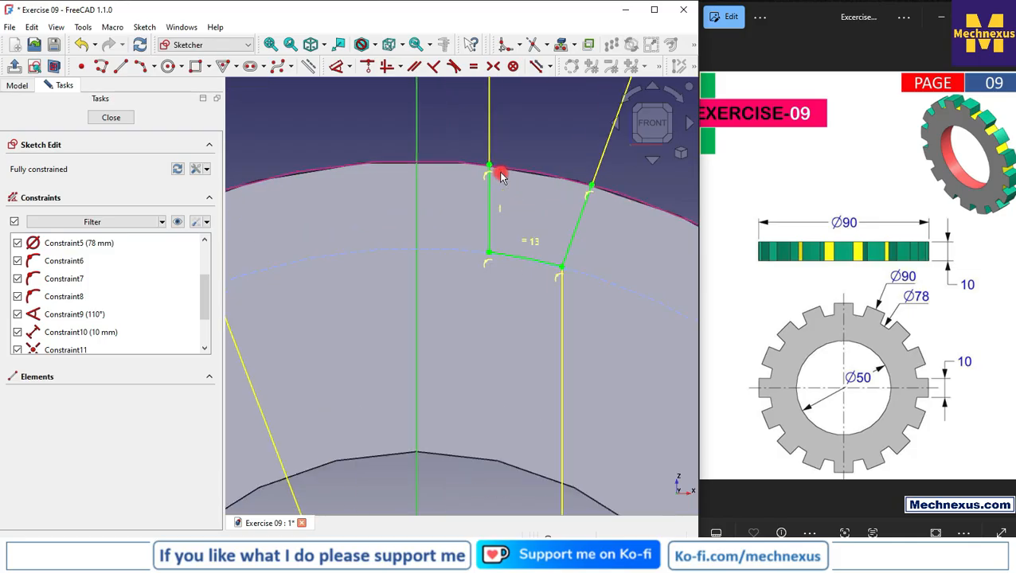
Close the slot profile with a three-rim-point arc between the upper endpoints of the two slot sides
click(144, 68)
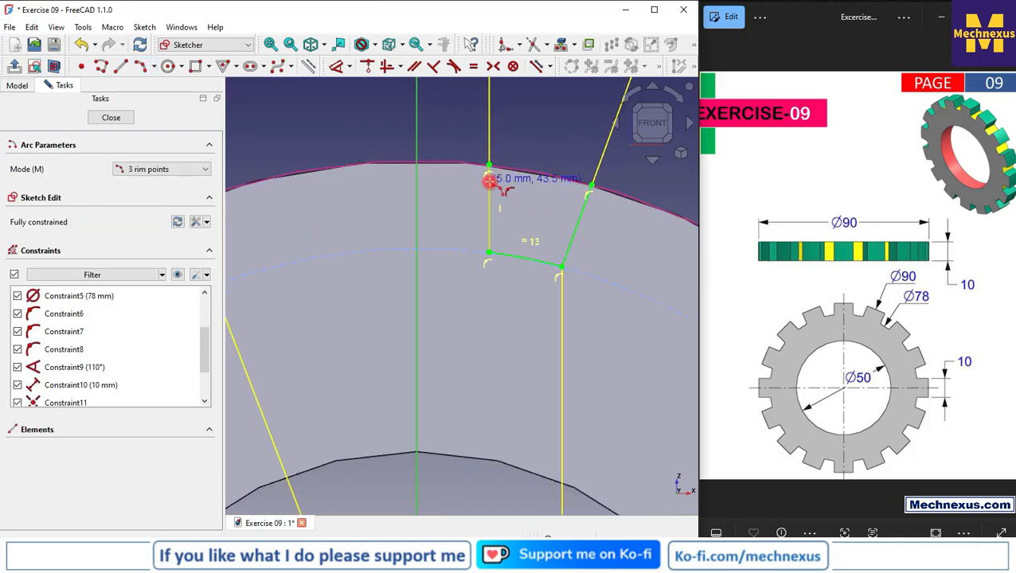
scroll(474, 159, up, 2)
click(485, 156)
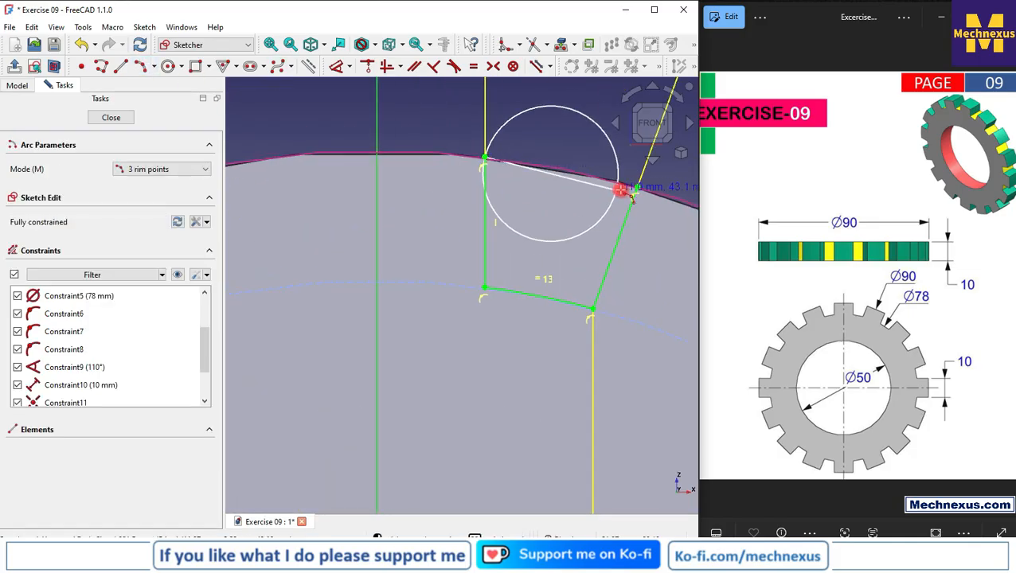
click(638, 186)
click(594, 168)
Constrain the upper slot arc equal in radius to the ring's outer edge and close the sketch
click(571, 165)
click(475, 66)
scroll(544, 199, down, 5)
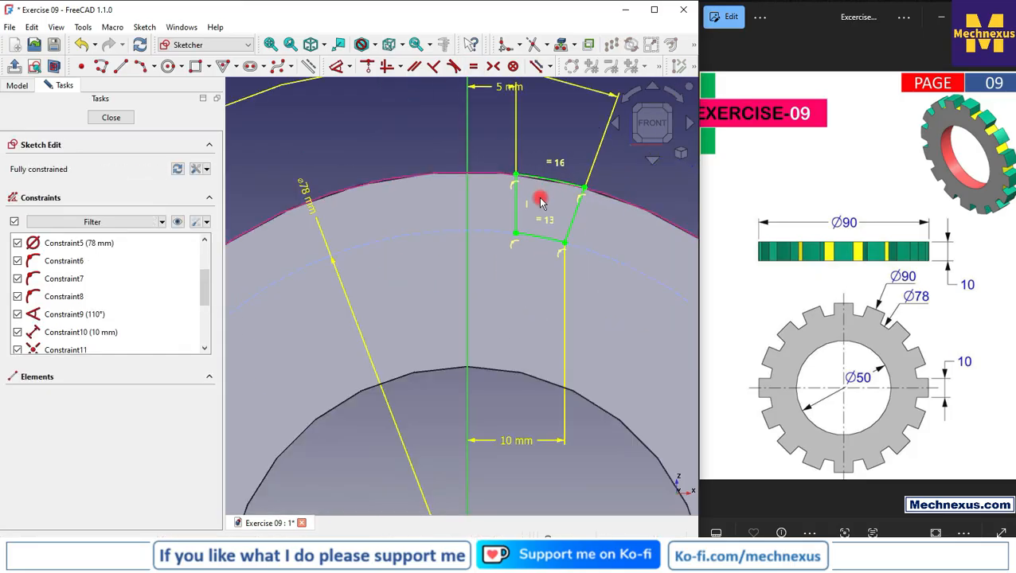
click(119, 120)
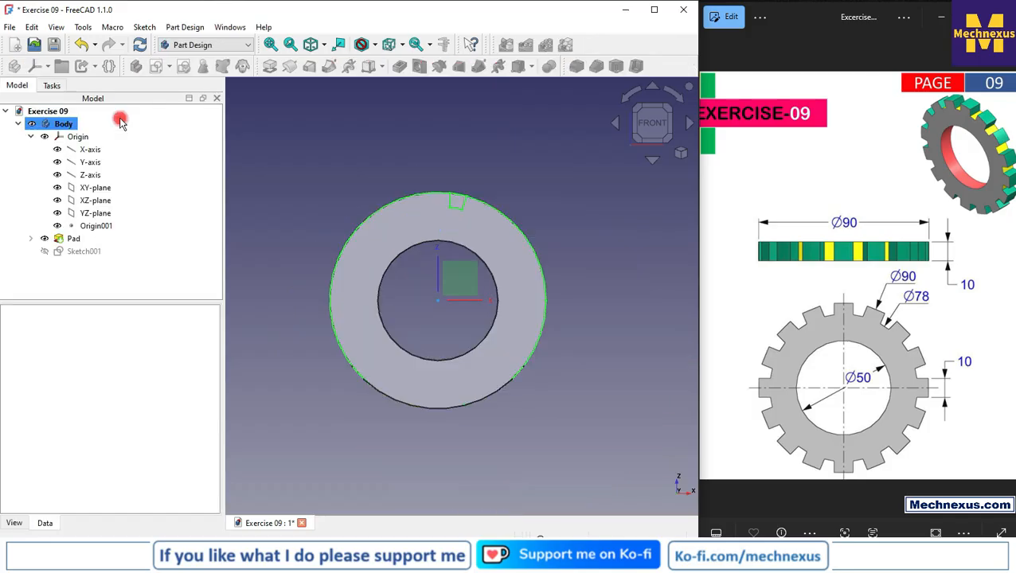
click(260, 251)
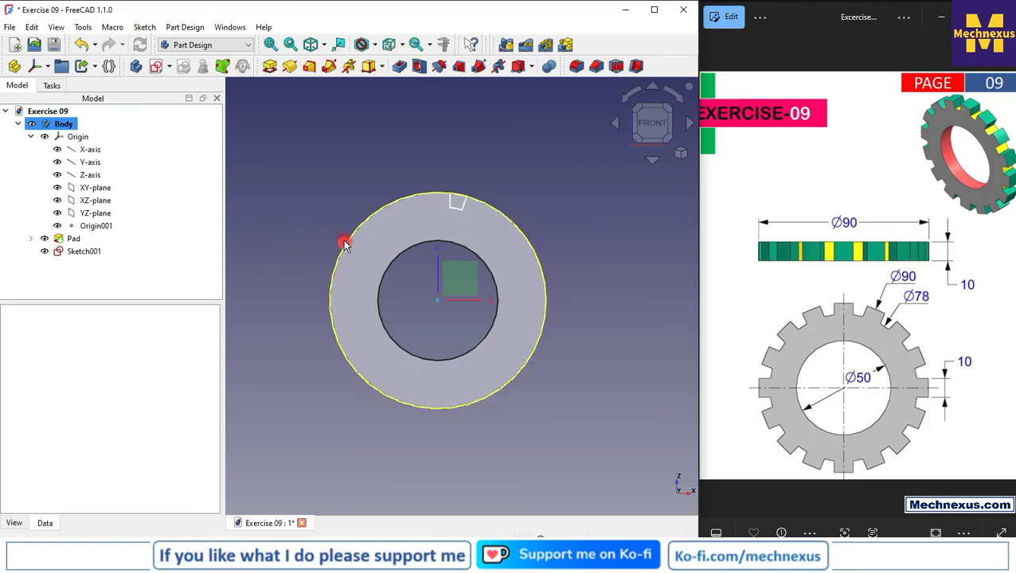
Reopen the slot sketch Sketch001 and convert the projected outer edge of the ring to construction geometry
double_click(86, 251)
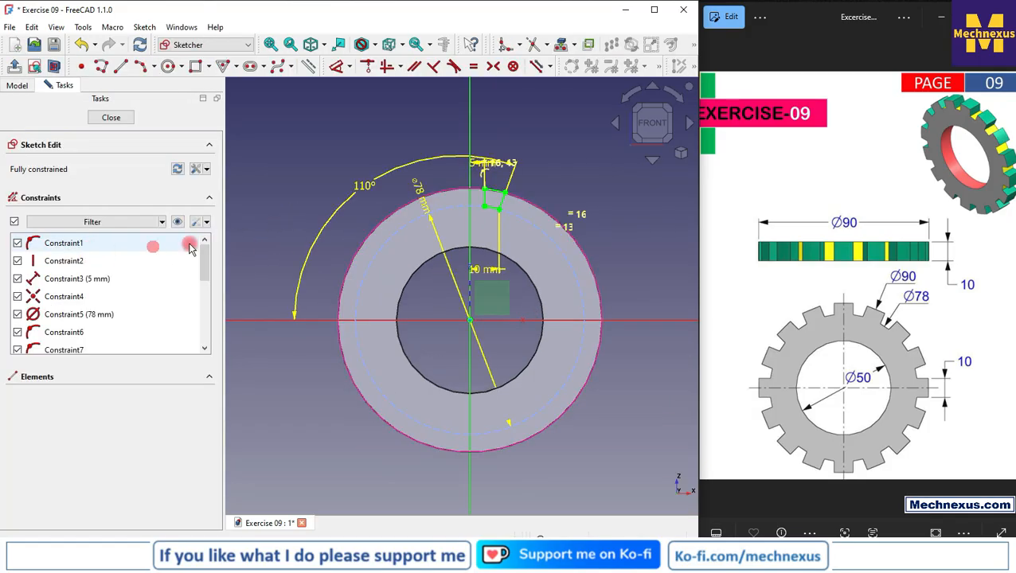
scroll(306, 201, up, 1)
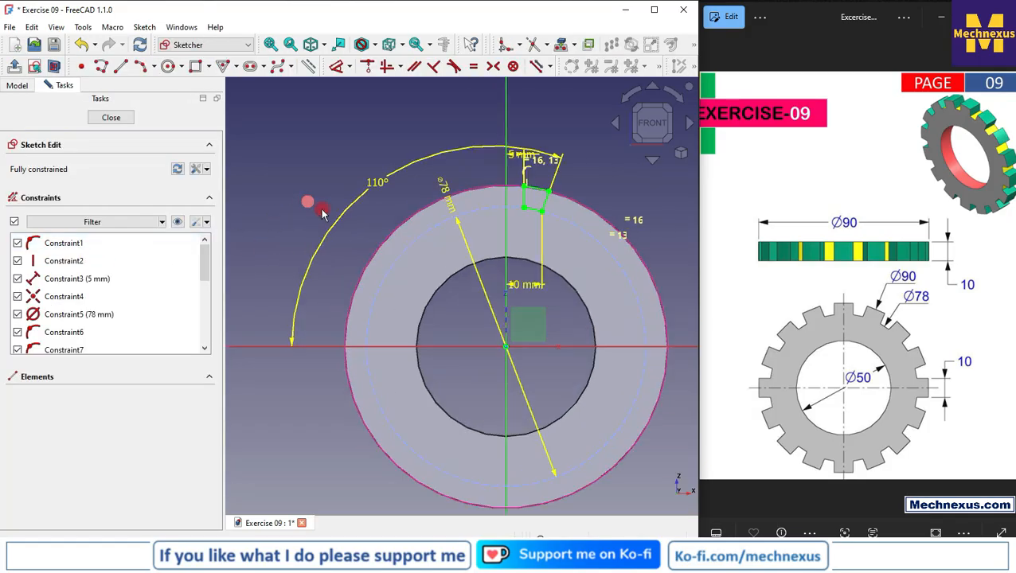
click(390, 239)
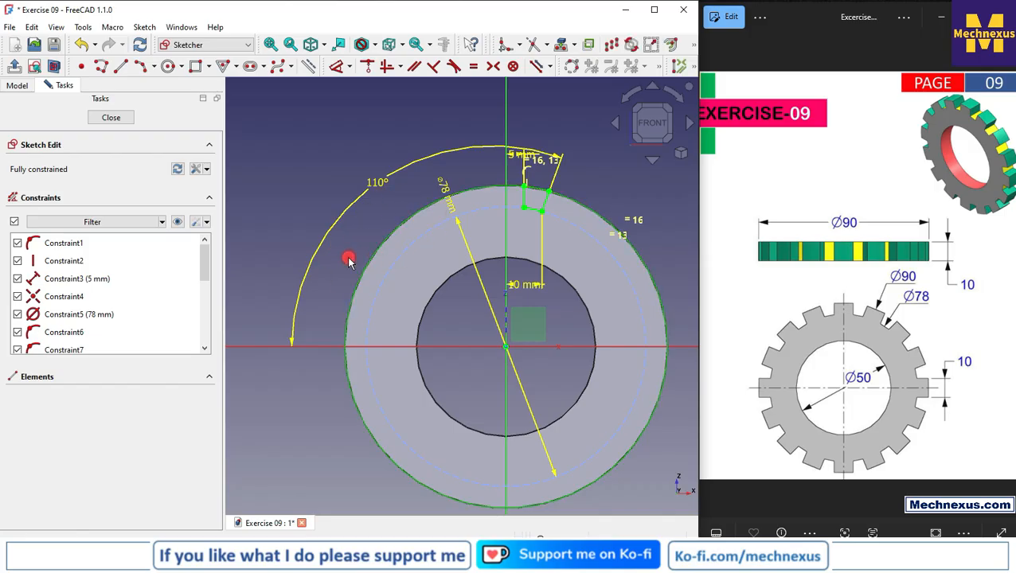
click(563, 46)
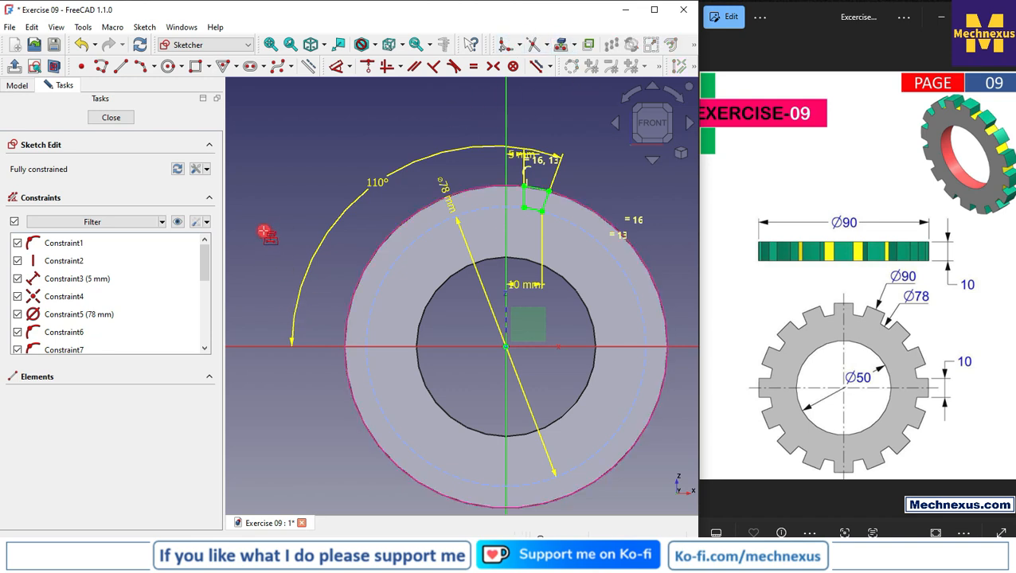
click(361, 277)
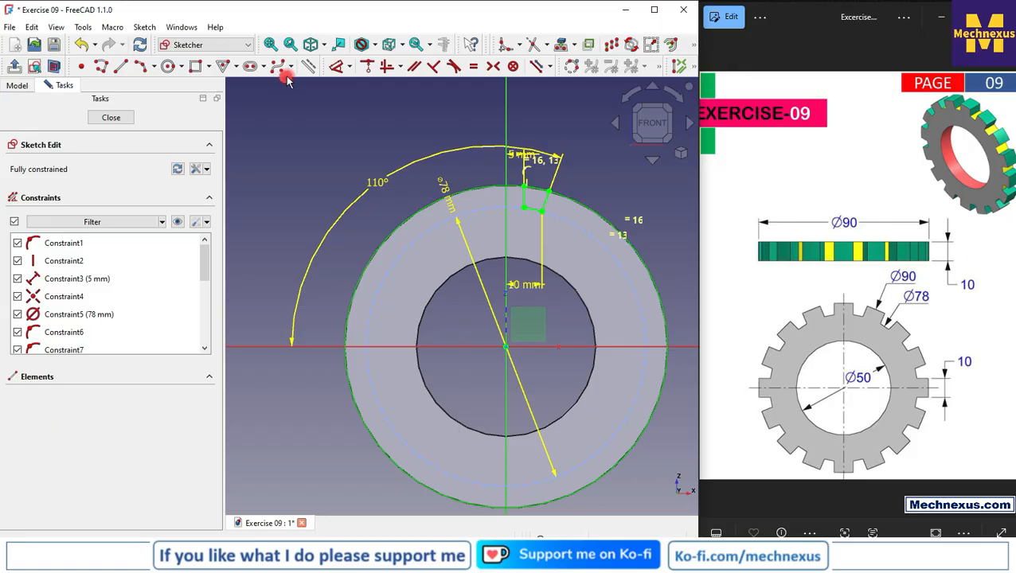
click(111, 117)
Start a one-sided Pocket from the slot sketch Sketch001 on the ring
scroll(481, 309, down, 2)
middle_drag(481, 317, 441, 363)
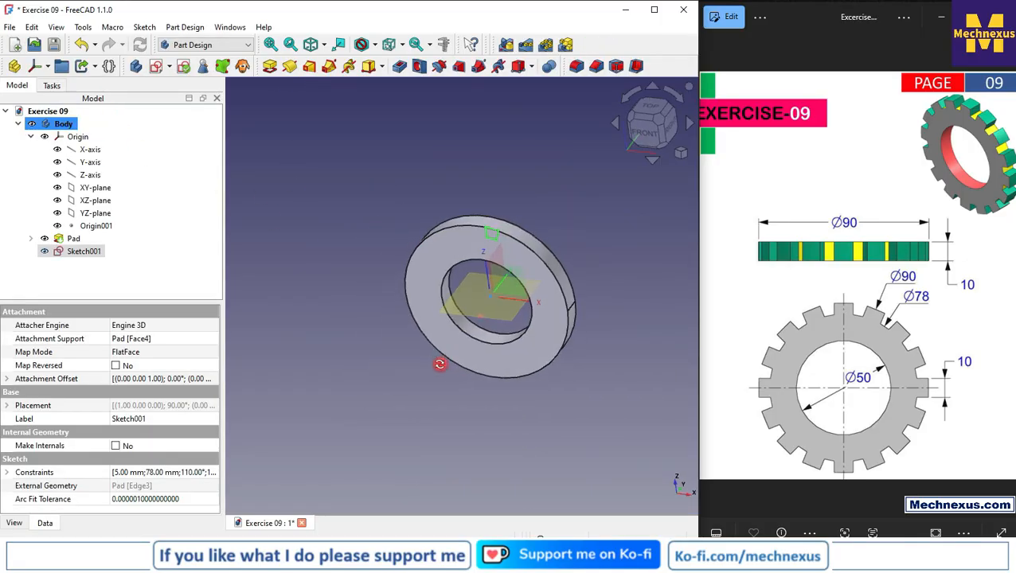
click(70, 252)
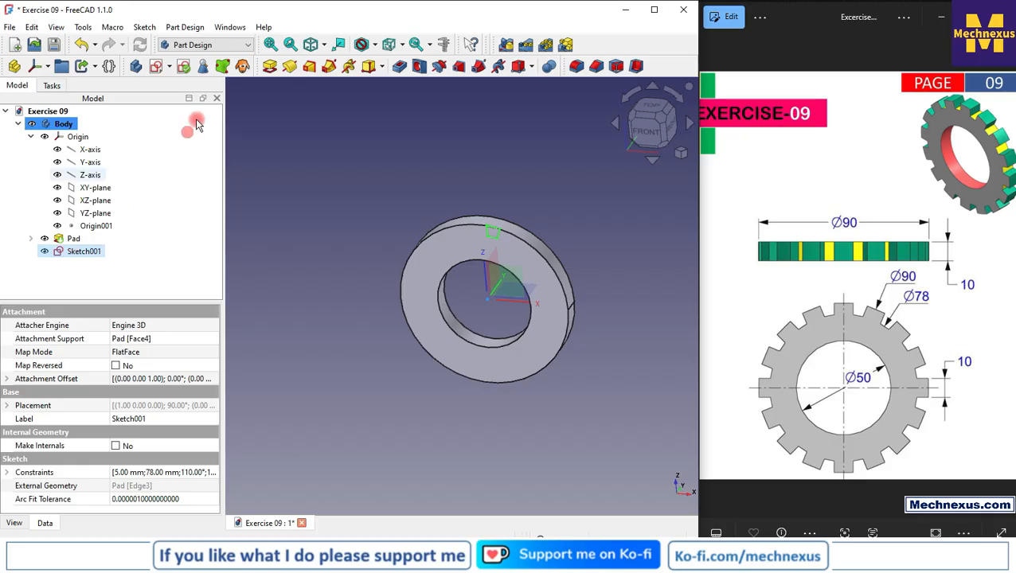
click(394, 70)
scroll(470, 234, up, 3)
middle_drag(538, 220, 426, 275)
click(147, 168)
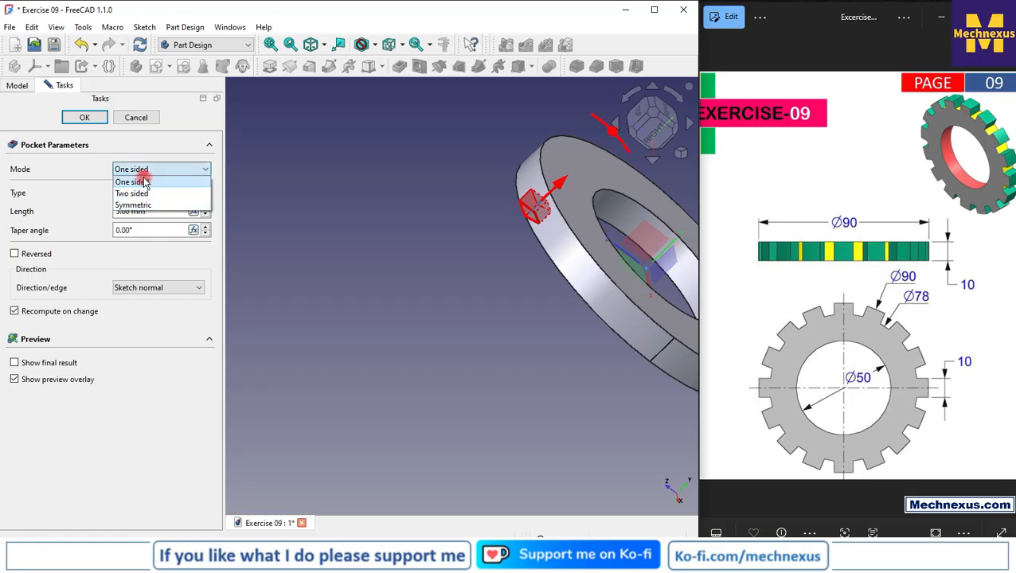
click(141, 182)
Try the Through all type for the slot pocket and inspect its preview
click(146, 195)
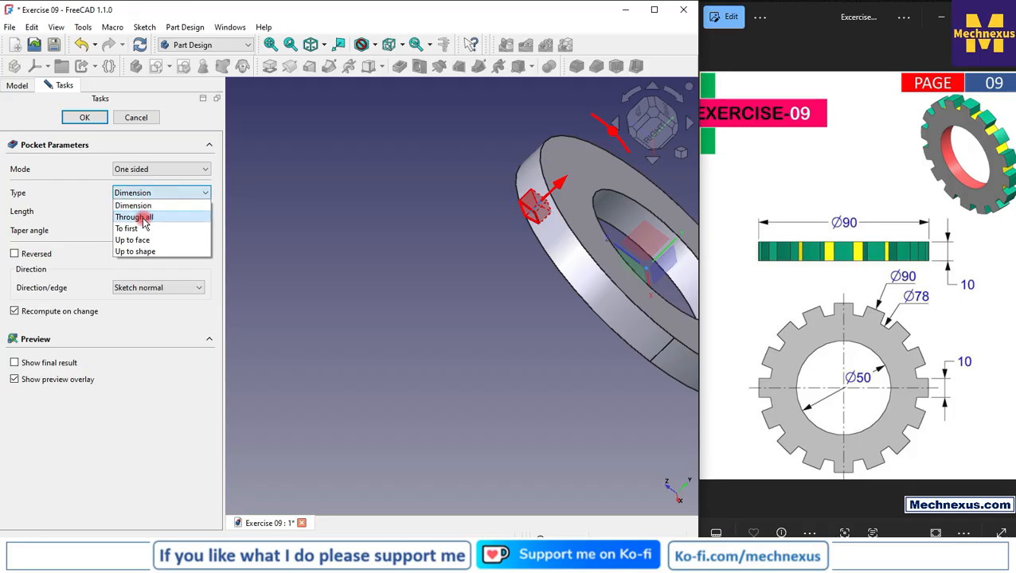
click(134, 217)
scroll(450, 270, down, 5)
scroll(438, 274, down, 3)
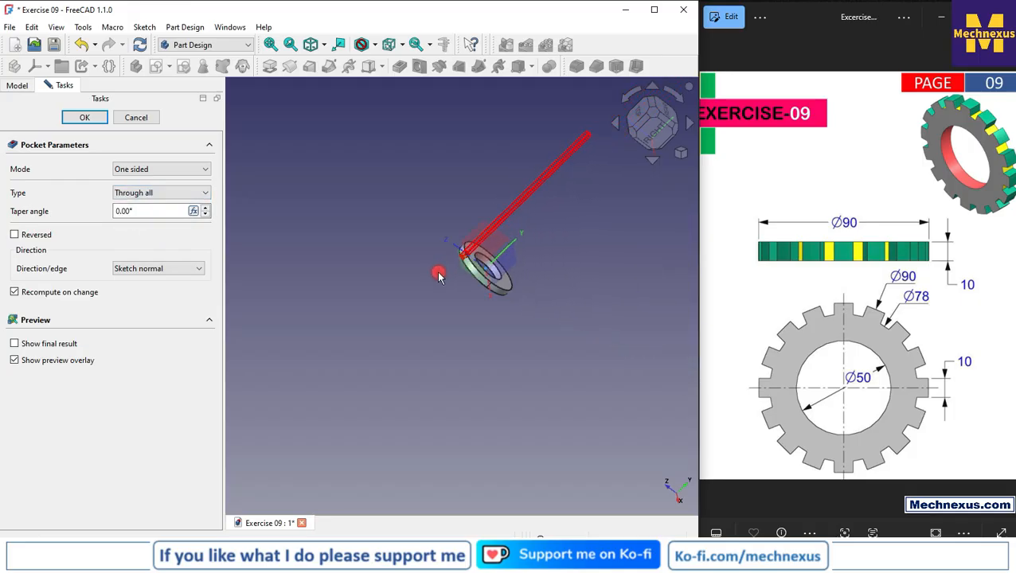
scroll(433, 243, up, 3)
Cut the slot with the pocket type Up to face, ending at the ring's opposite flat face
click(125, 193)
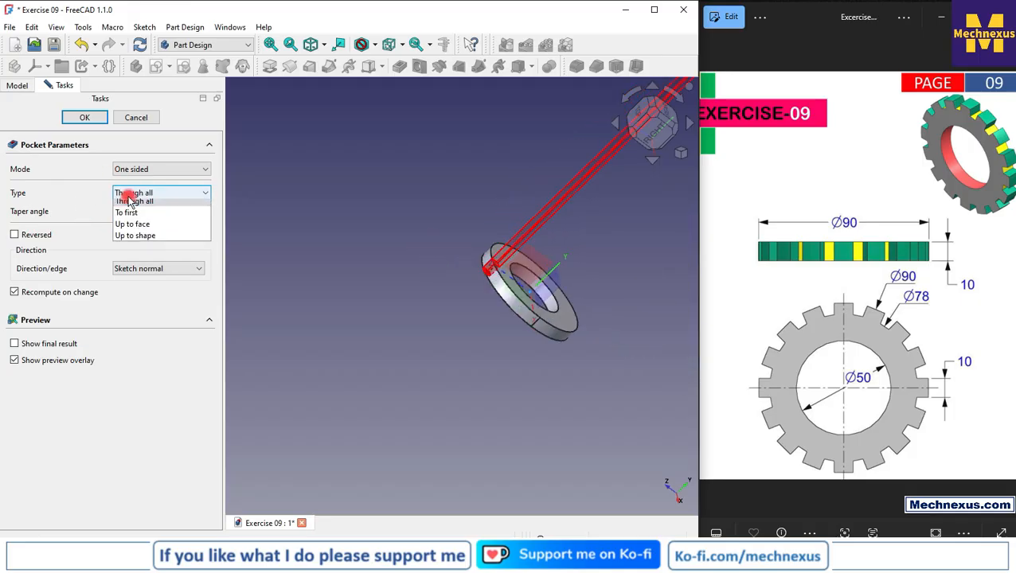
click(140, 241)
scroll(490, 273, up, 2)
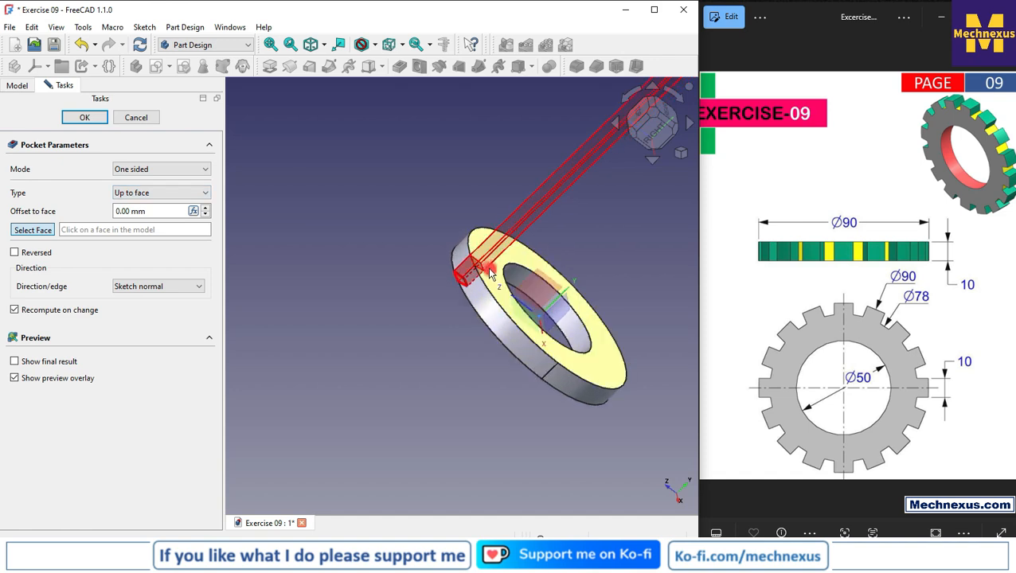
click(489, 272)
click(80, 117)
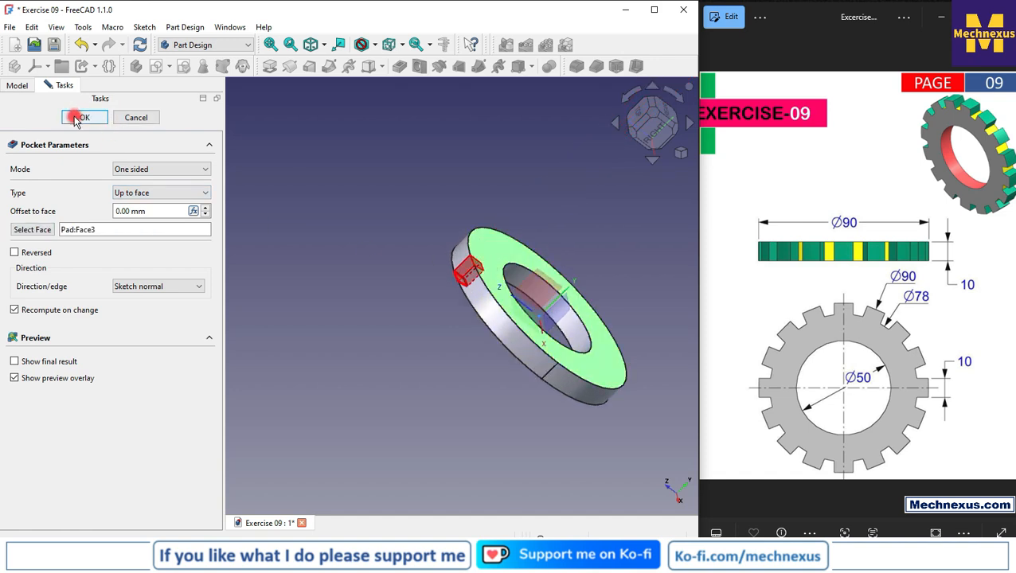
drag(422, 295, 508, 212)
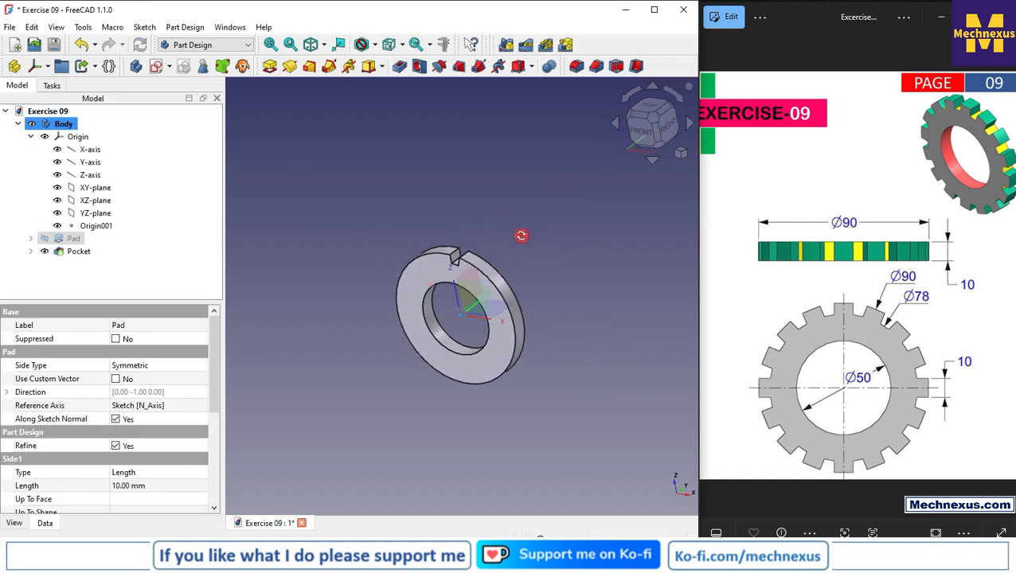
Create a polar pattern of the slot pocket with 16 occurrences over 360° about the normal sketch axis
key(1)
scroll(381, 345, up, 3)
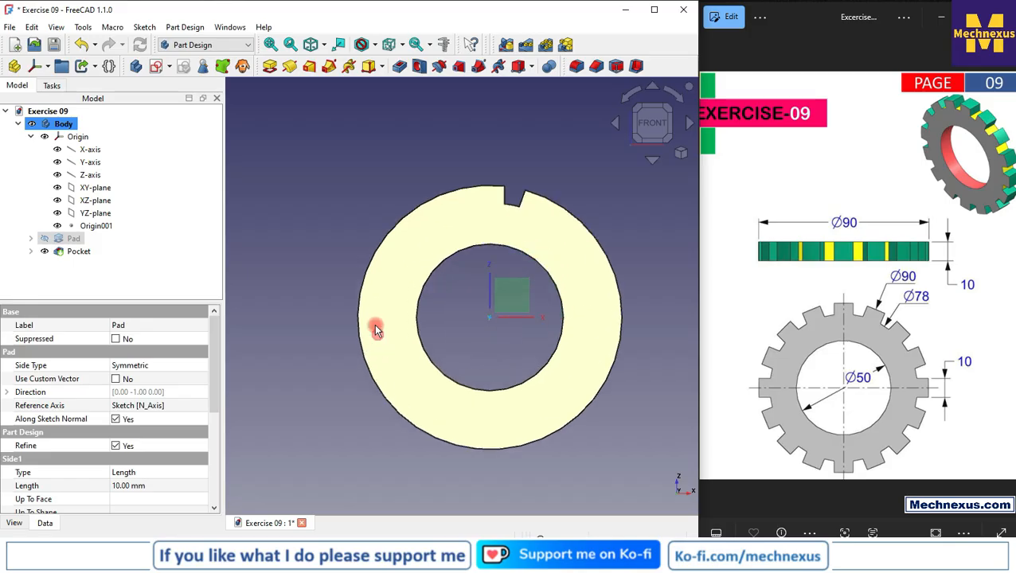
click(65, 251)
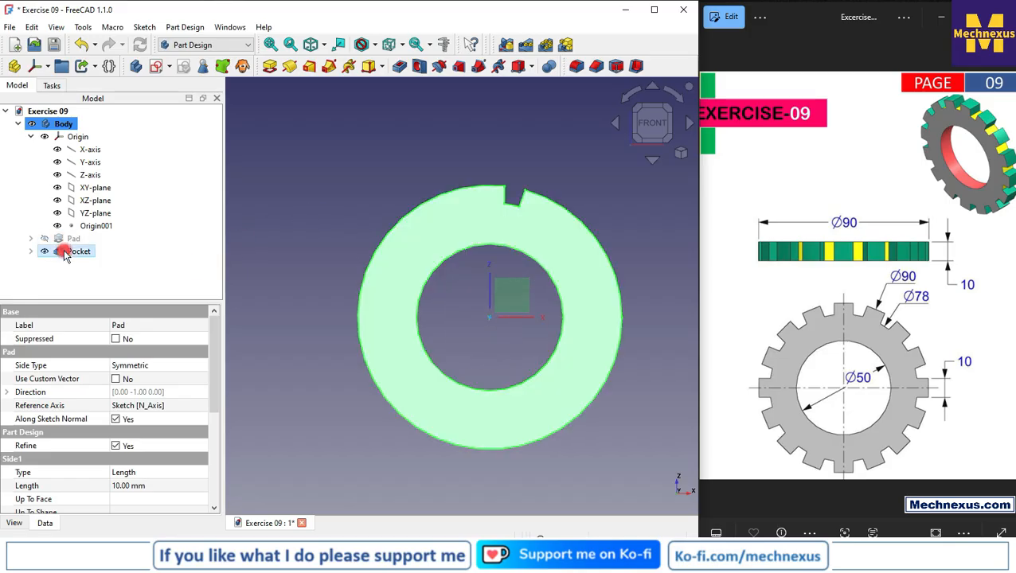
click(546, 47)
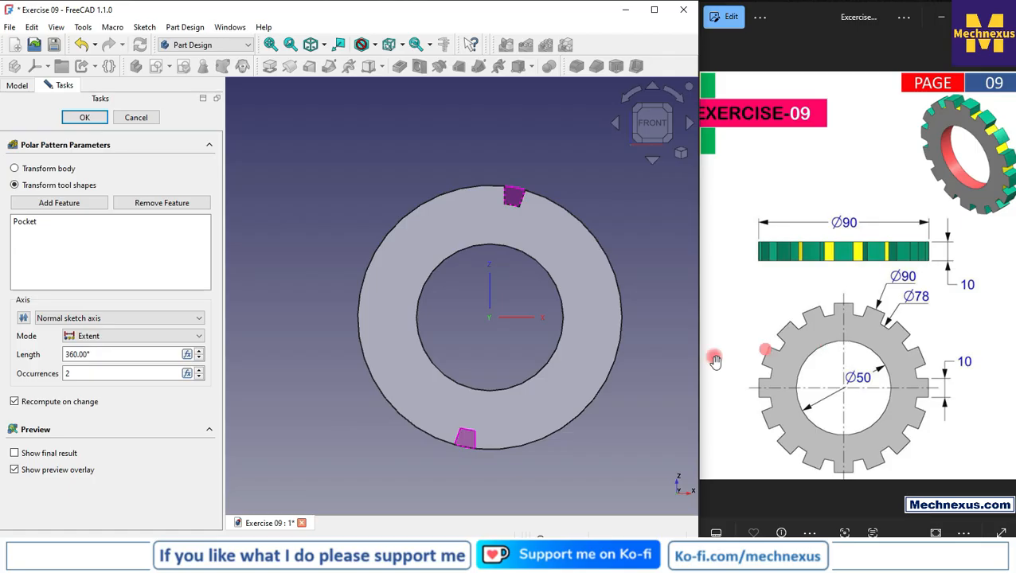
double_click(68, 374)
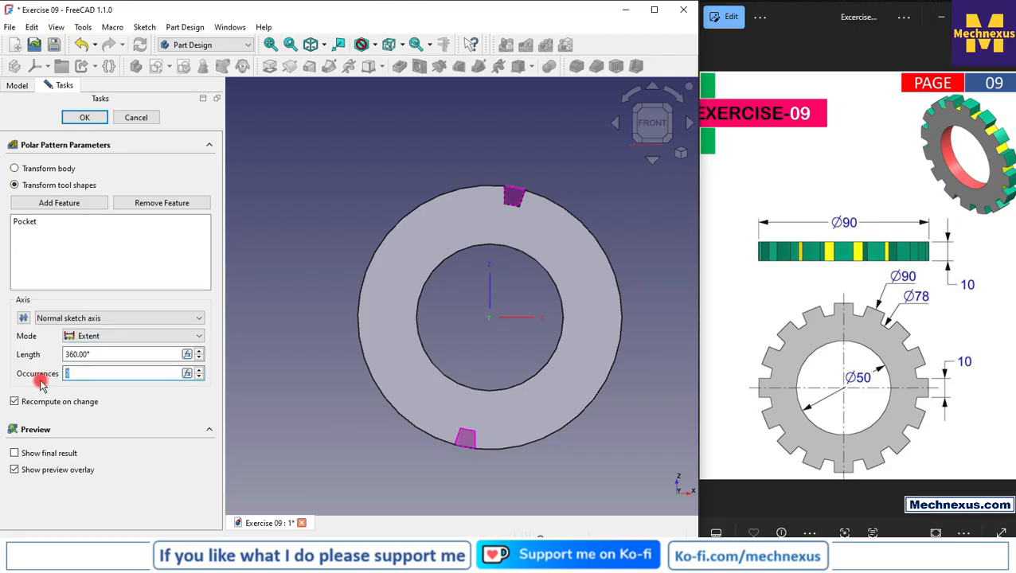
text(16)
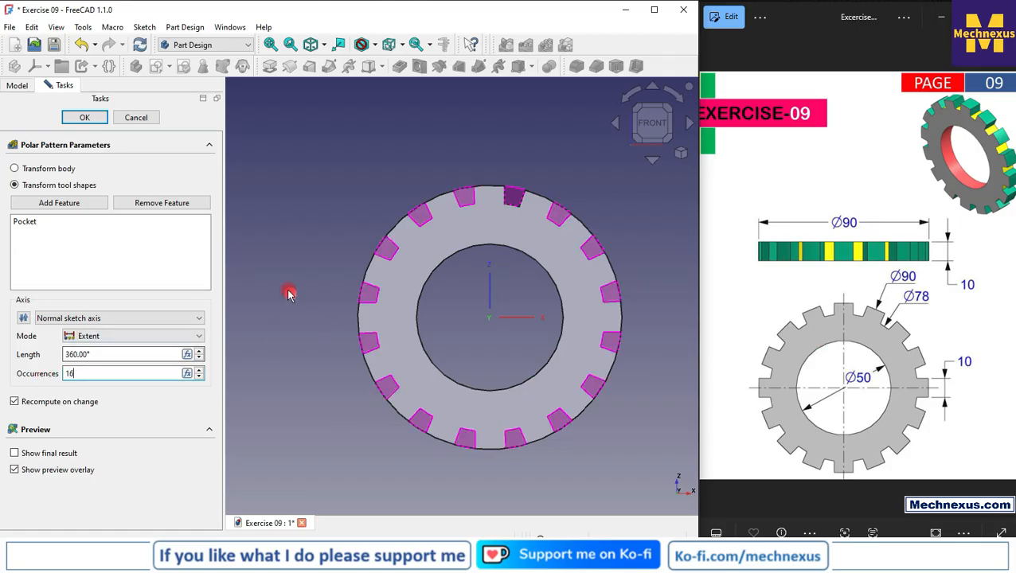
click(84, 120)
click(145, 127)
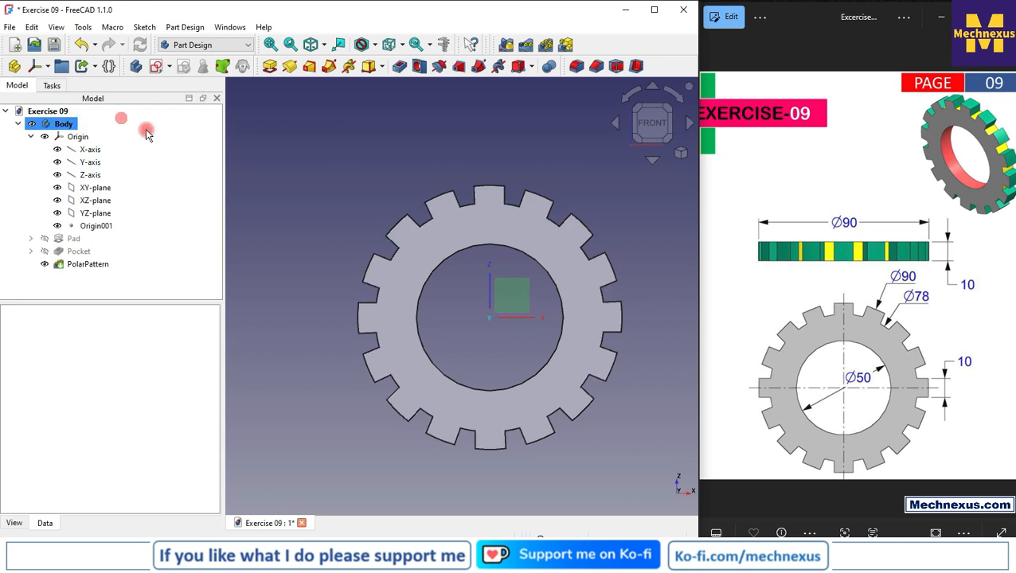
Switch to the Part workbench and open per-face appearance editing for the slotted ring
click(434, 311)
right_click(449, 342)
click(438, 325)
scroll(438, 330, up, 2)
middle_drag(437, 326, 385, 367)
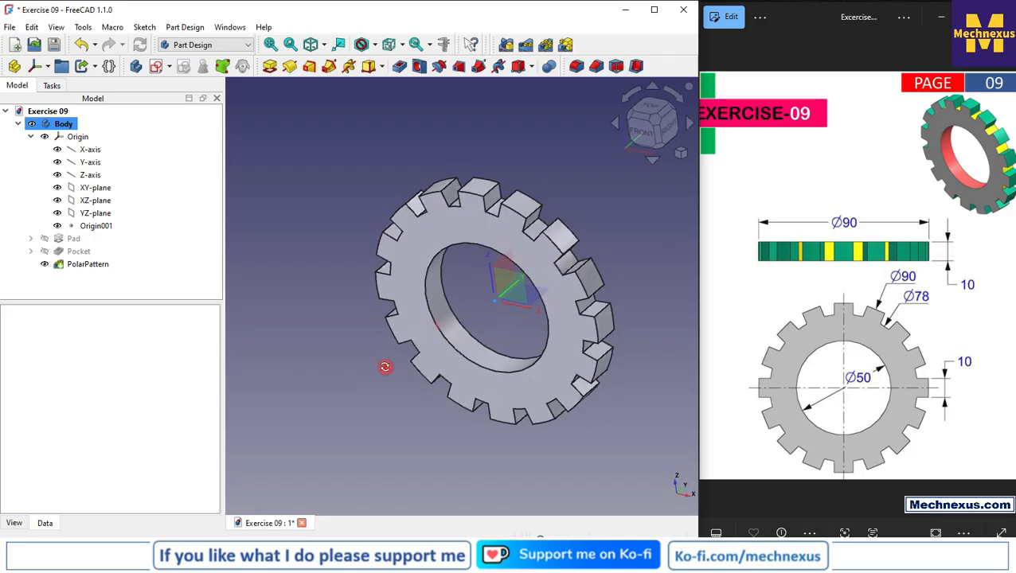
click(451, 335)
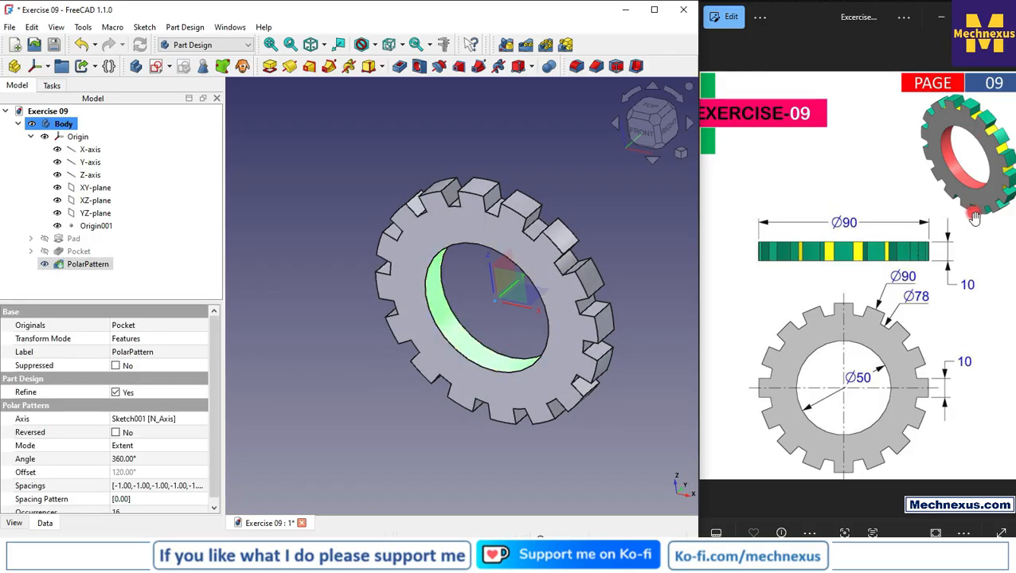
click(212, 48)
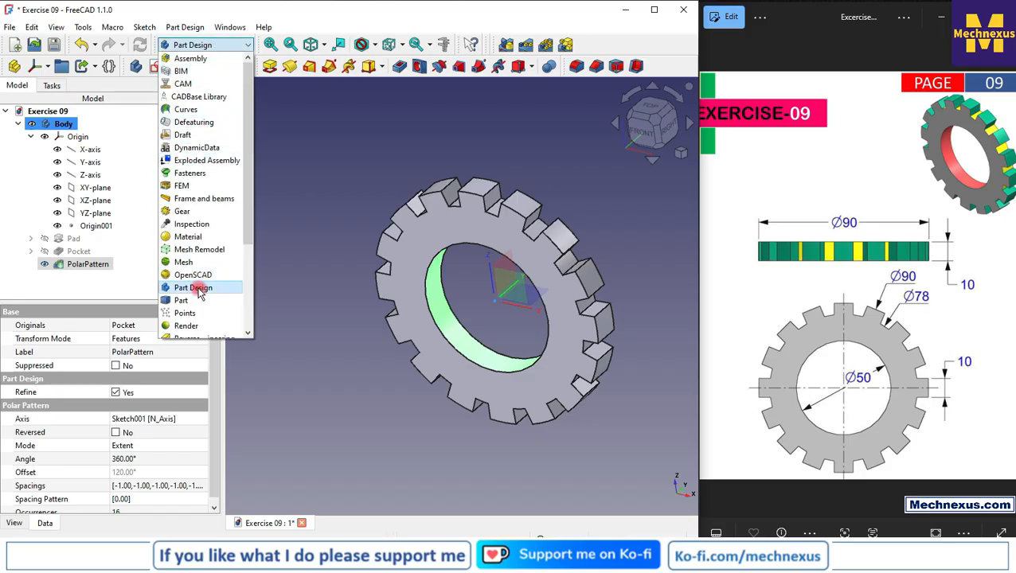
click(194, 300)
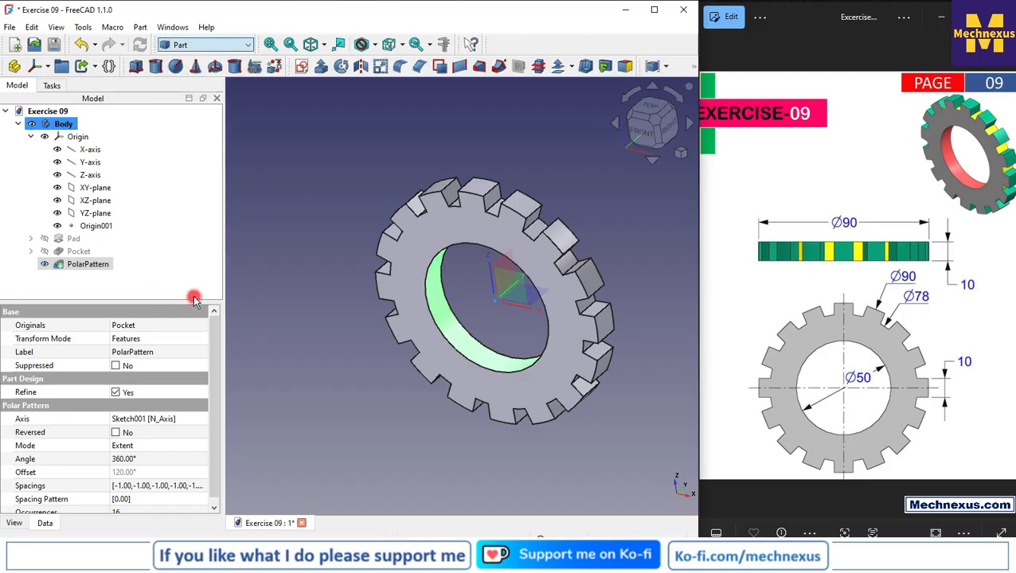
click(627, 67)
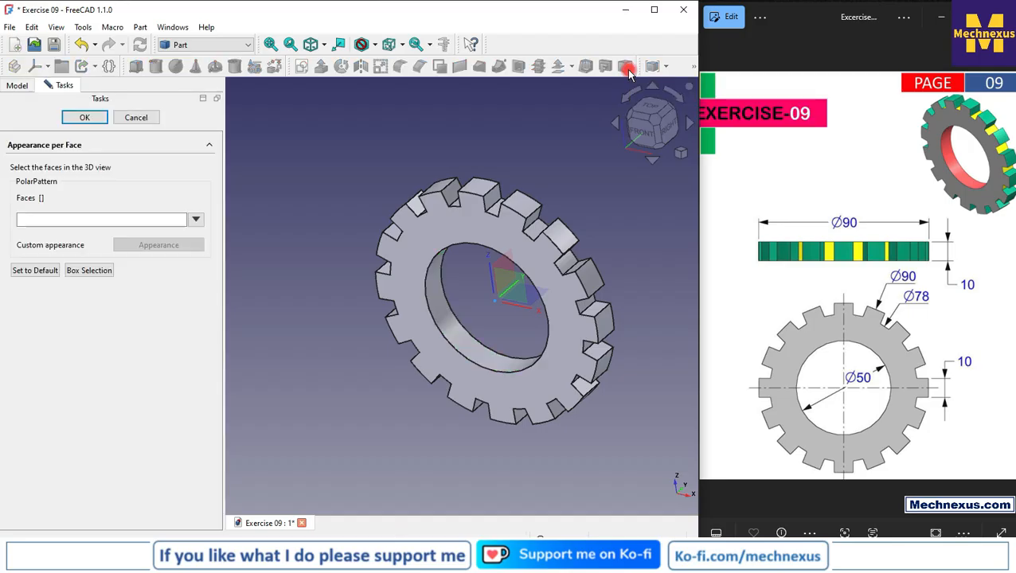
Set the diffuse color of the ring's inner bore face to the basic orange
click(430, 306)
click(35, 220)
click(149, 246)
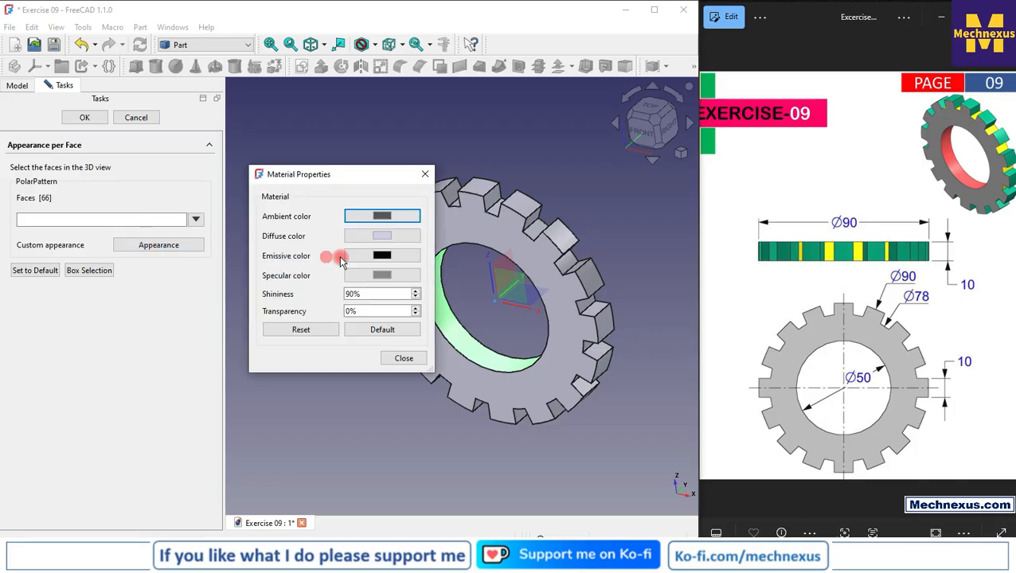
click(377, 238)
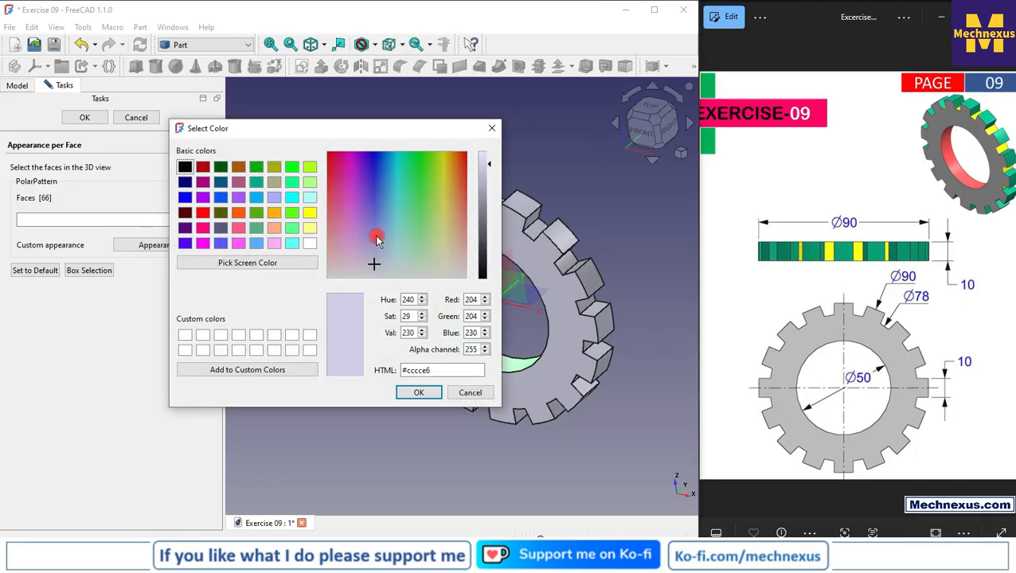
click(237, 229)
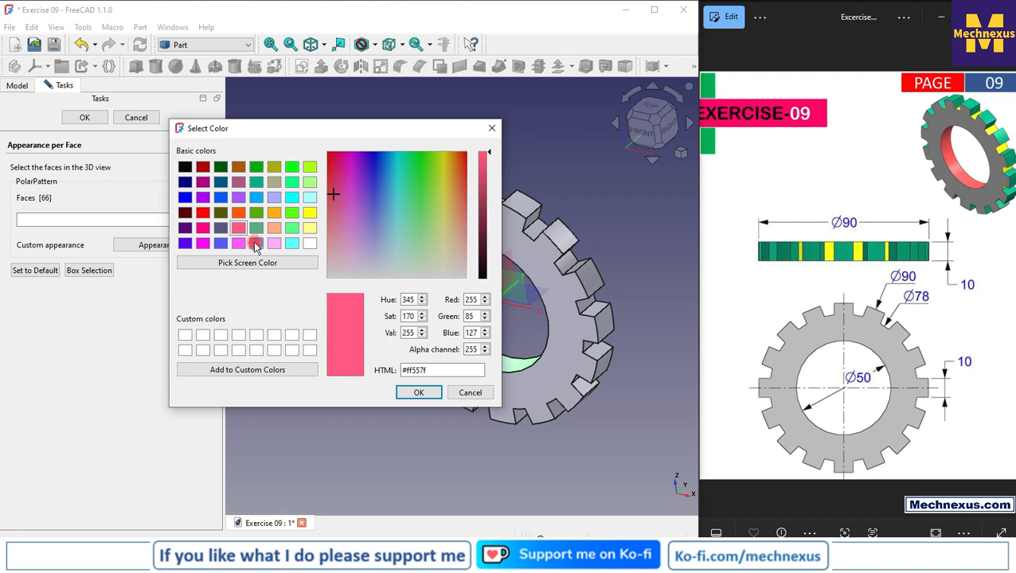
click(240, 215)
click(414, 391)
click(400, 359)
click(312, 329)
click(398, 356)
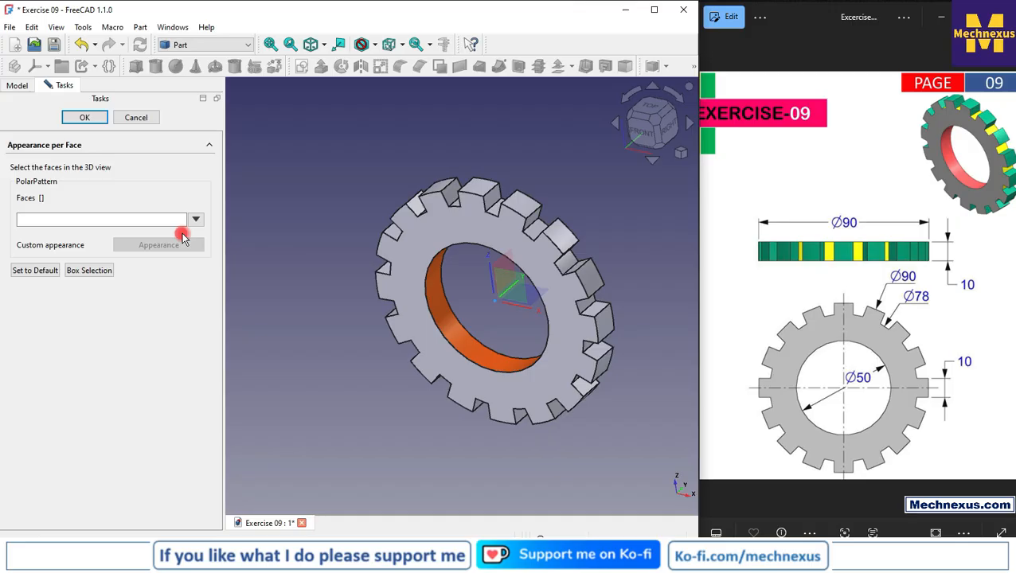
Reselect the inner bore face and open its diffuse color for editing
click(439, 322)
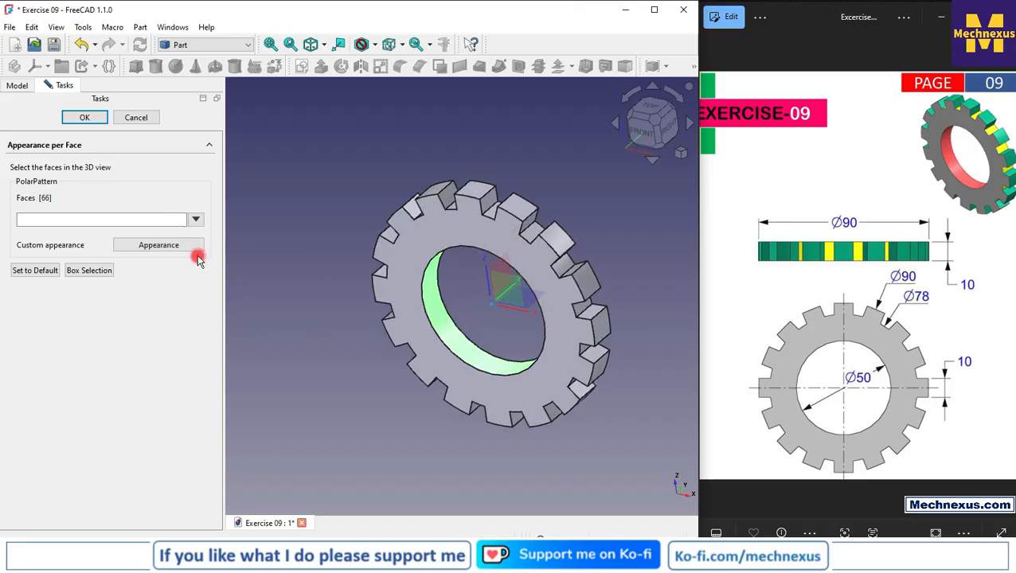
click(174, 248)
click(415, 242)
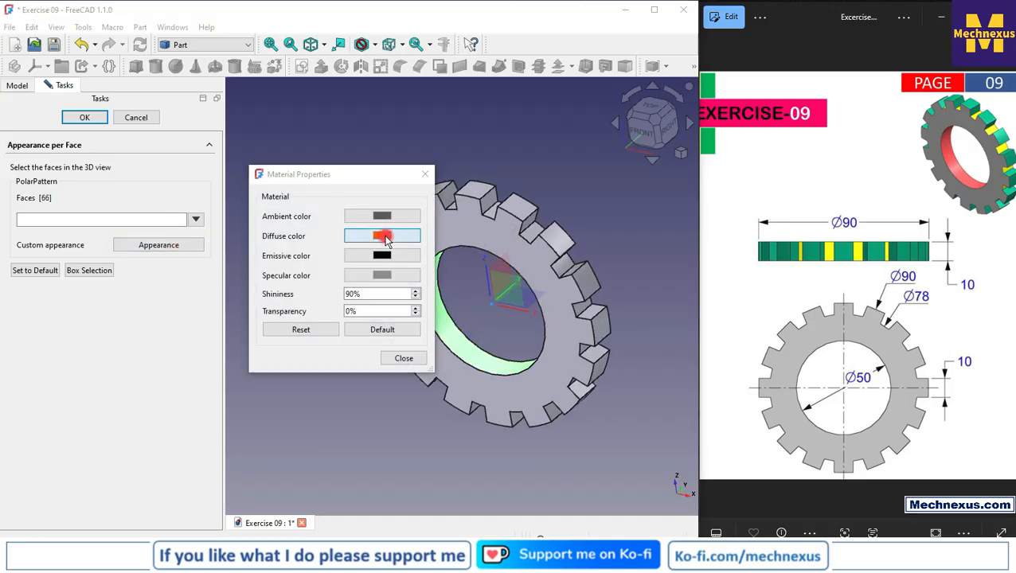
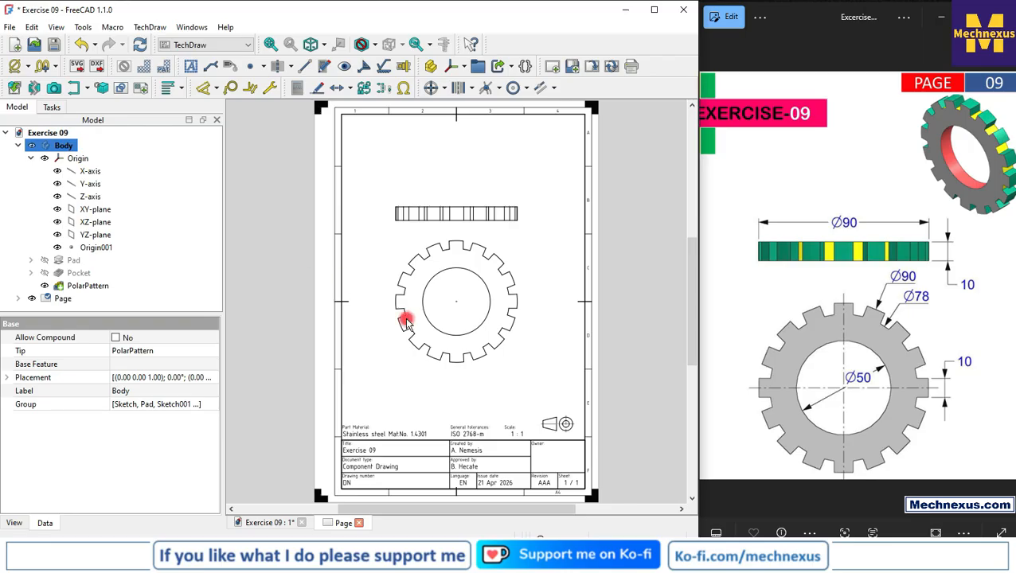
Move the Bottom view to about 98 mm above the Front view and lock its position
click(483, 404)
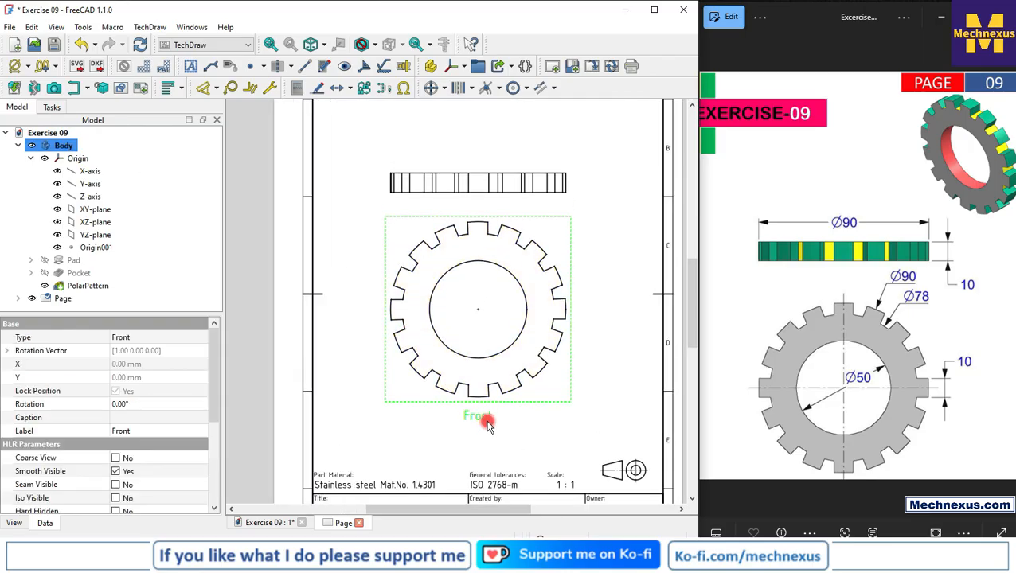
scroll(435, 391, down, 2)
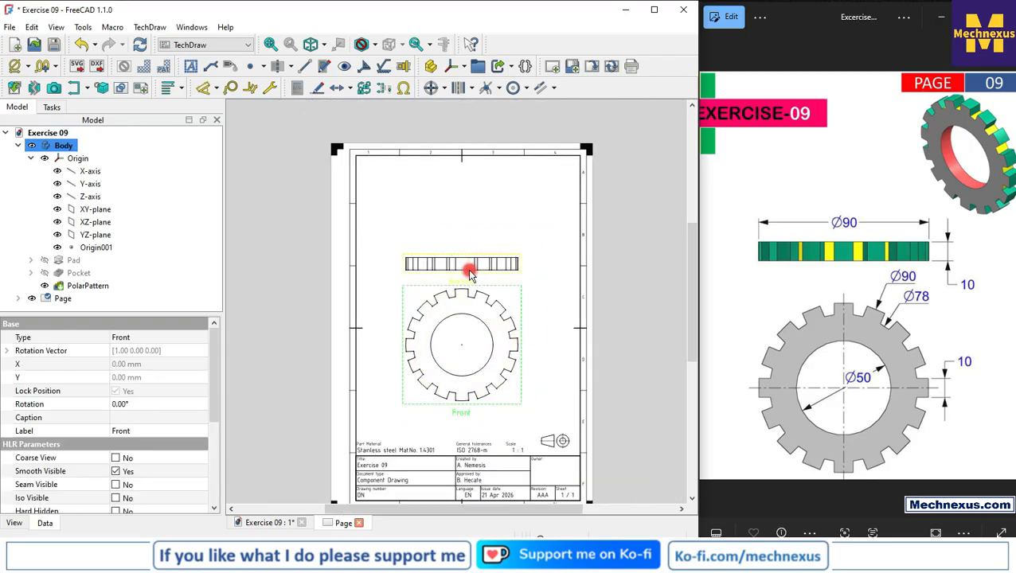
click(473, 266)
drag(462, 285, 387, 384)
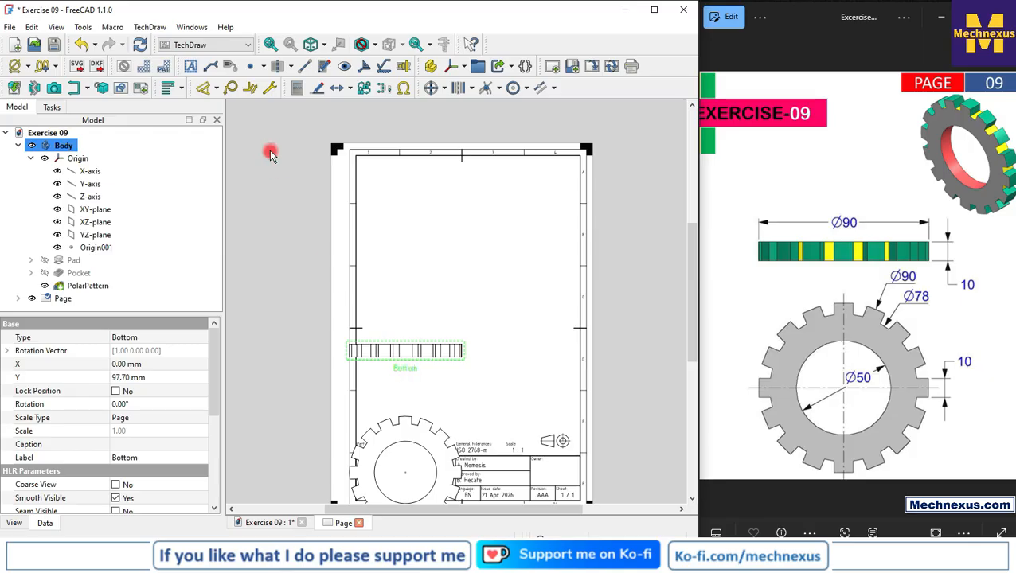
click(364, 88)
Reposition the Front view with its linked Bottom view so both sit centred on the page above the title block
scroll(440, 350, down, 2)
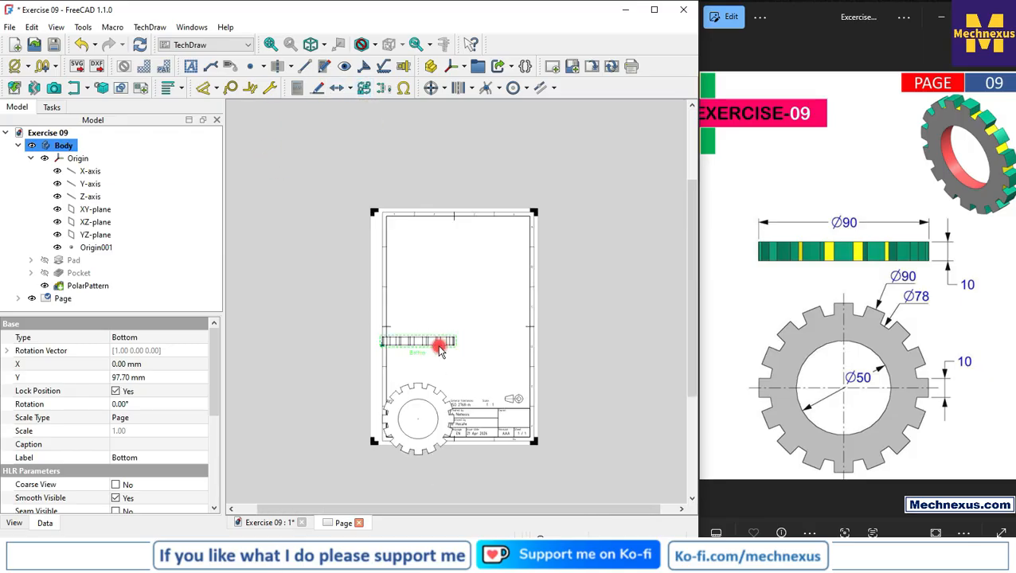
drag(422, 468, 464, 382)
click(438, 395)
scroll(522, 309, up, 2)
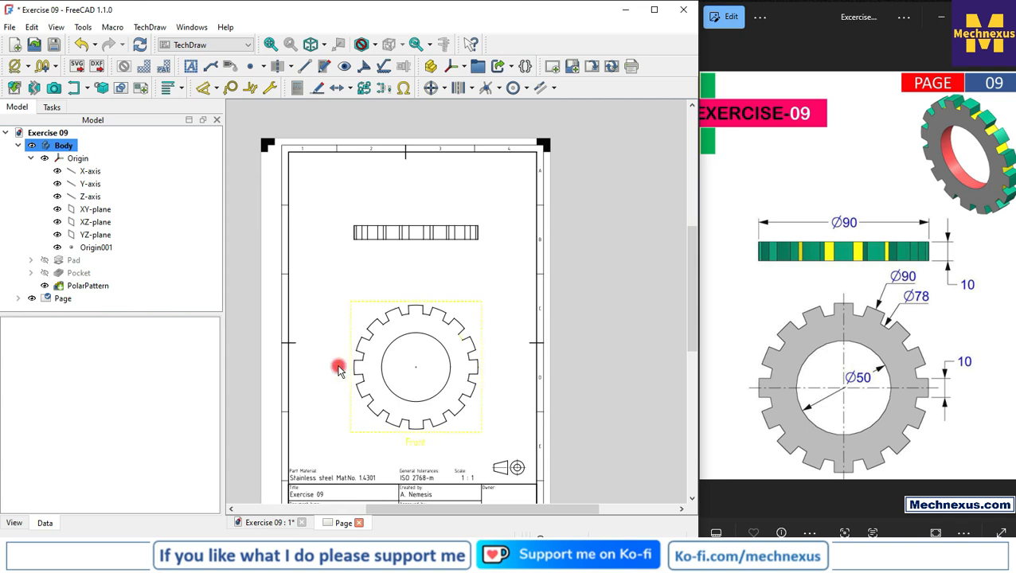
scroll(338, 369, up, 1)
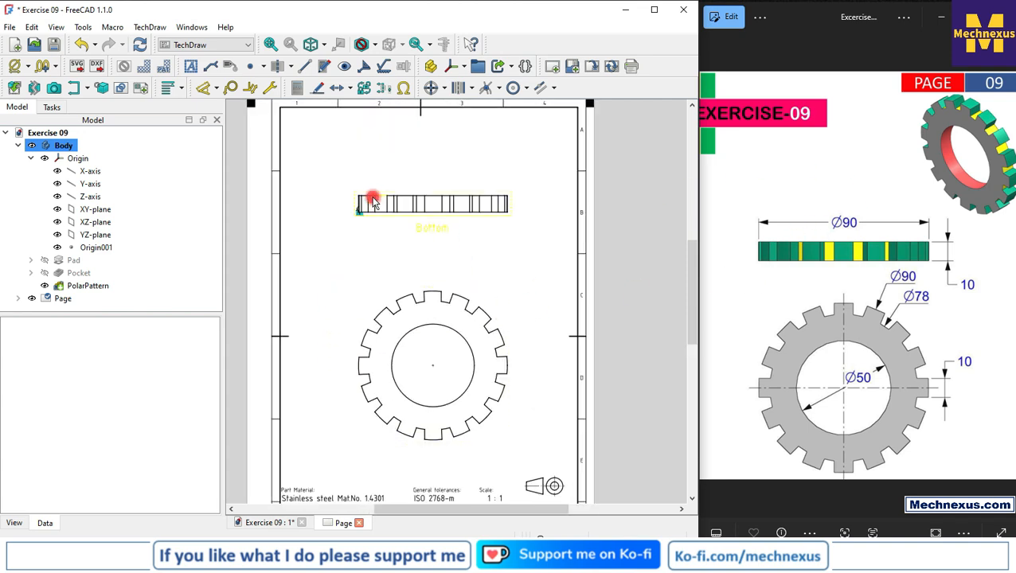
Dimension the Bottom view's full width horizontally between its outer corners, place it above the view and add a diameter prefix
scroll(373, 203, up, 12)
click(341, 193)
scroll(311, 215, down, 6)
scroll(452, 223, down, 3)
scroll(540, 217, up, 9)
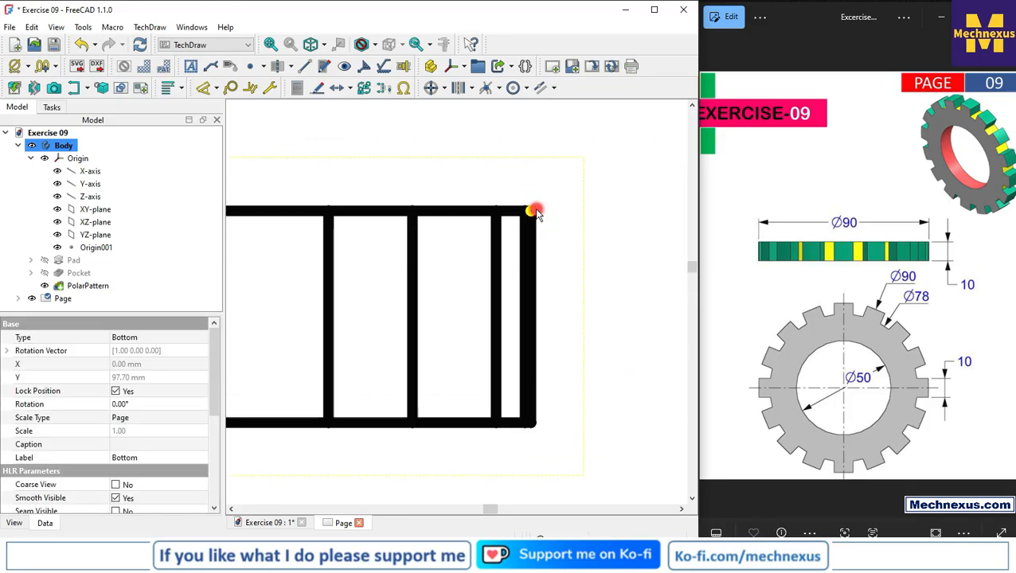
ctrl+click(535, 212)
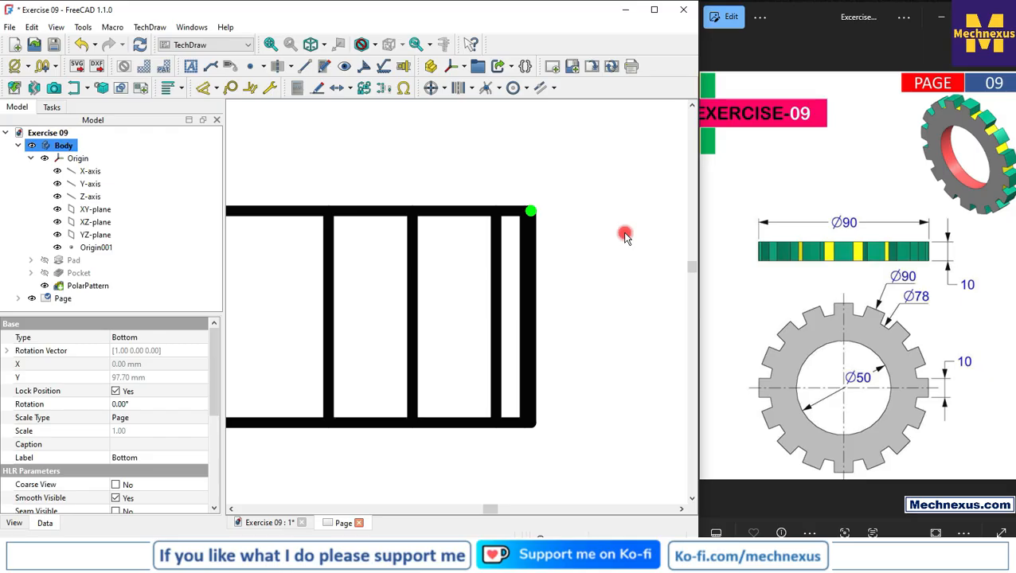
key(shift+h)
scroll(603, 254, down, 10)
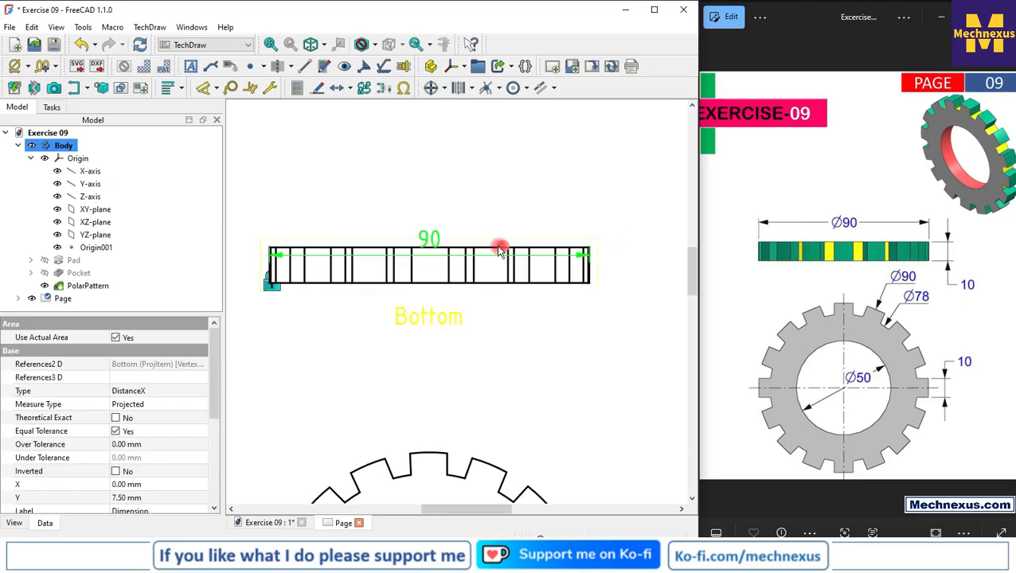
drag(430, 245, 428, 215)
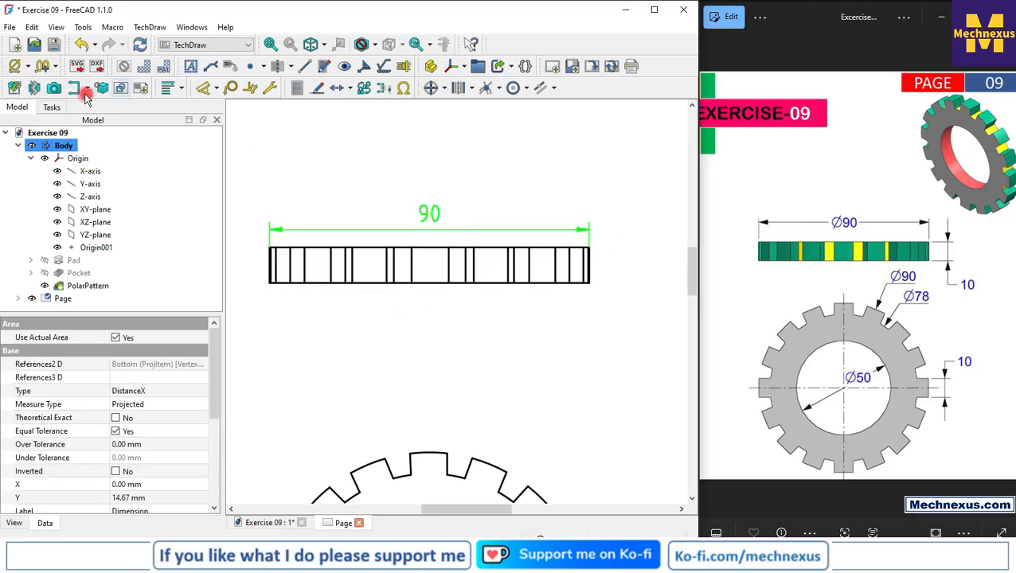
click(12, 70)
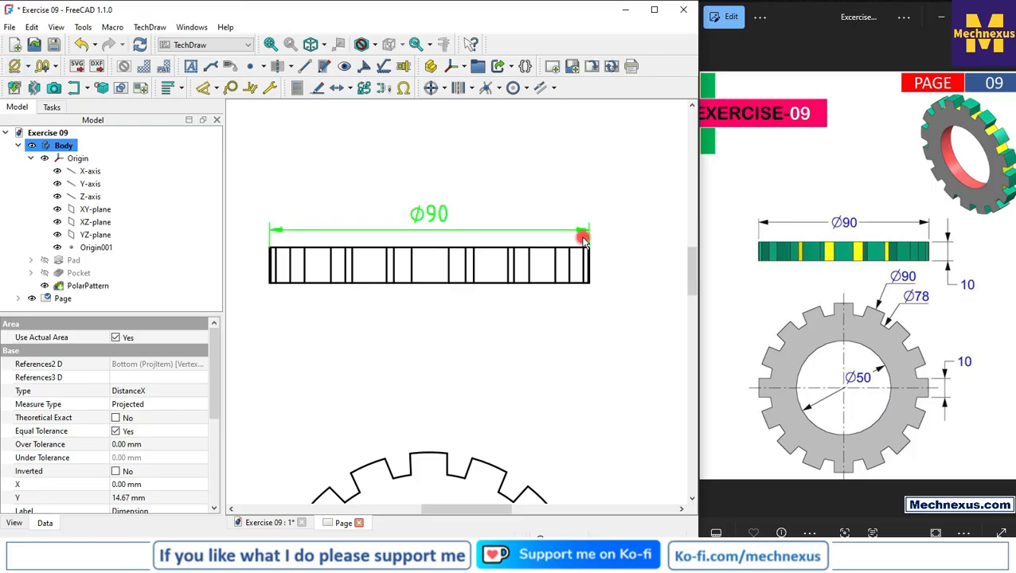
Dimension the height of the Bottom view's outer end edge and place the value outside, below the view
scroll(585, 233, down, 3)
scroll(522, 207, up, 6)
click(500, 210)
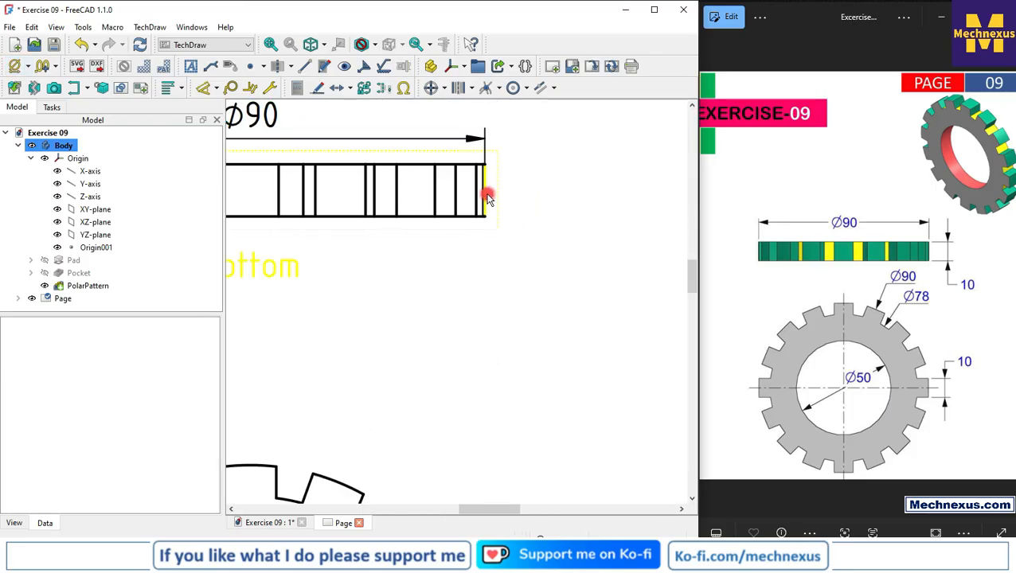
click(484, 193)
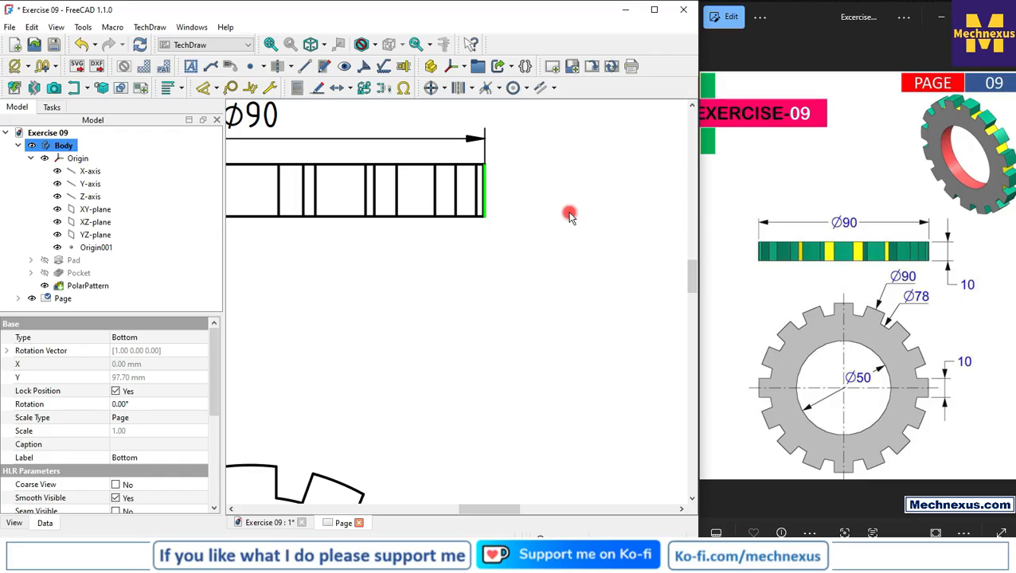
key(d)
drag(500, 191, 525, 263)
click(585, 261)
click(216, 88)
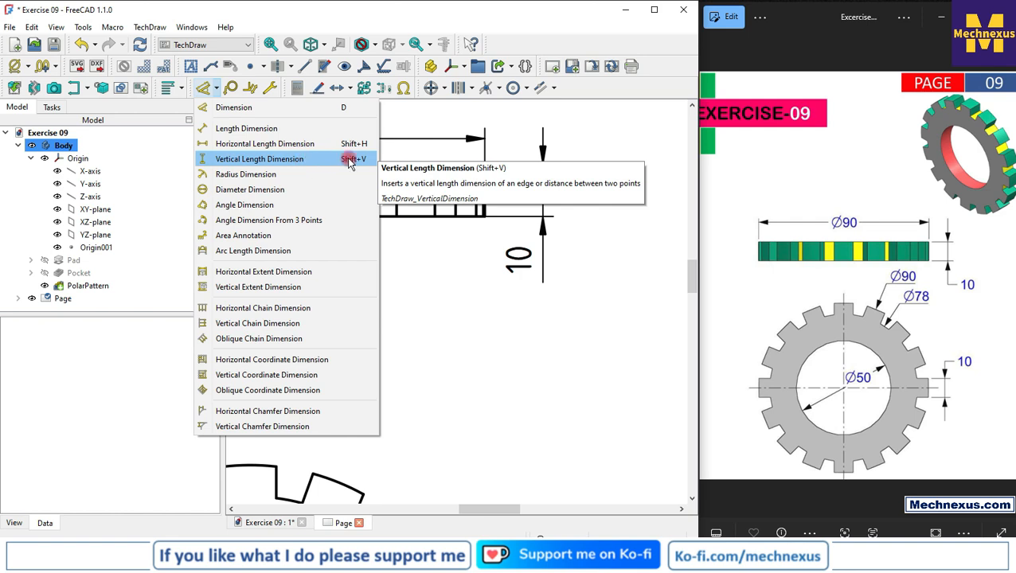
click(499, 288)
scroll(509, 237, down, 5)
scroll(494, 255, down, 1)
scroll(404, 356, up, 5)
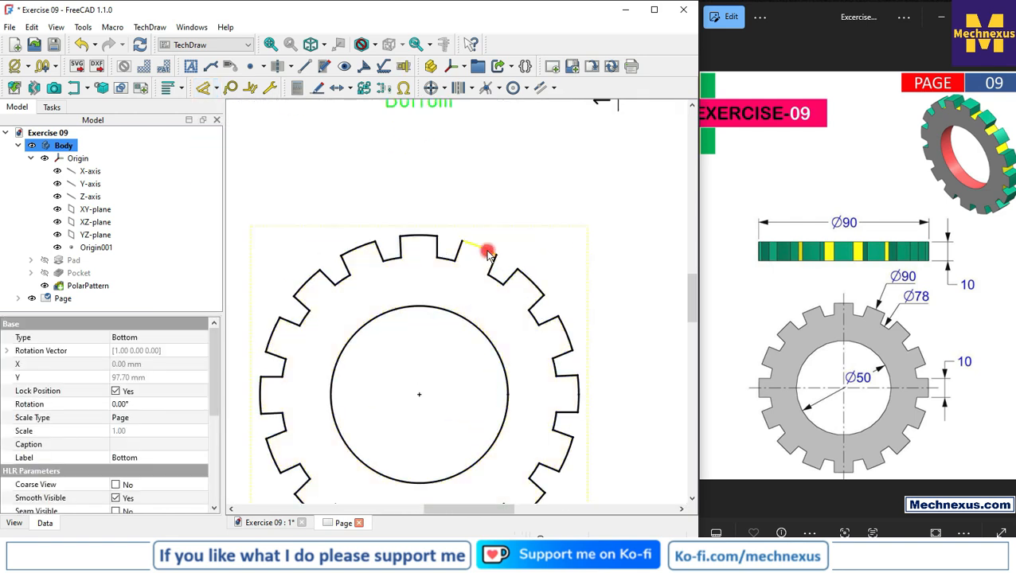
click(215, 88)
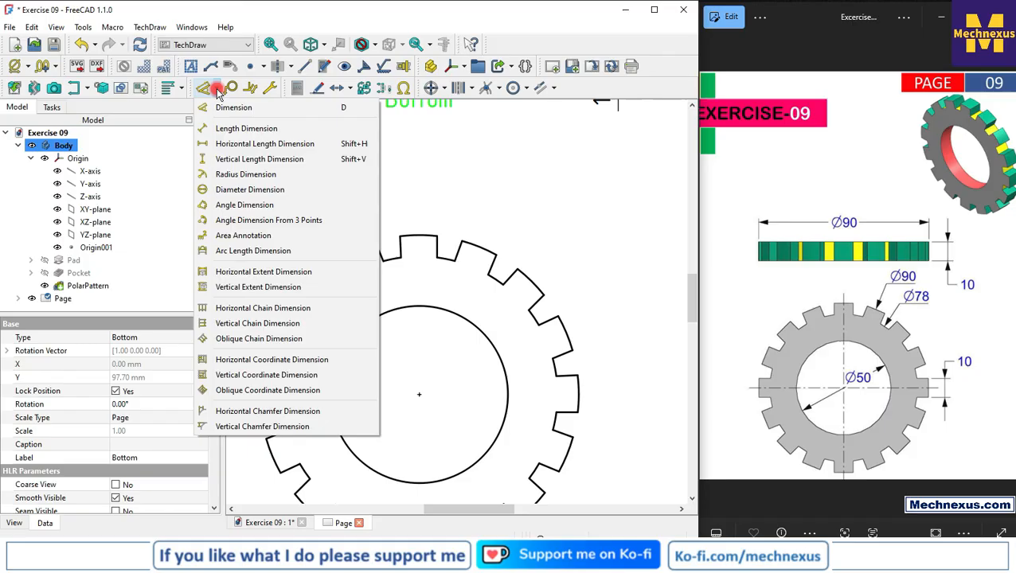
click(249, 191)
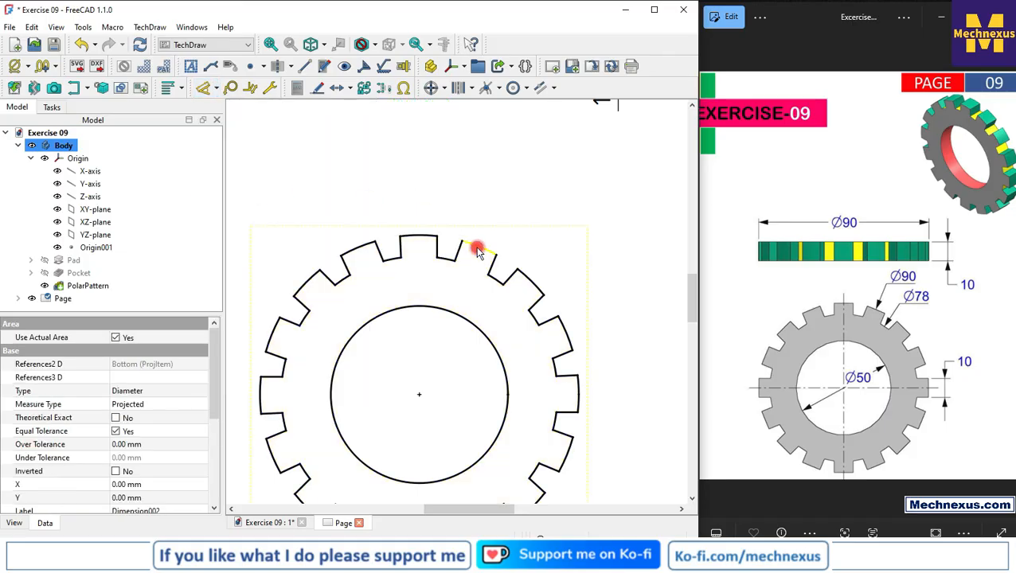
click(478, 251)
scroll(444, 219, down, 3)
scroll(427, 254, up, 3)
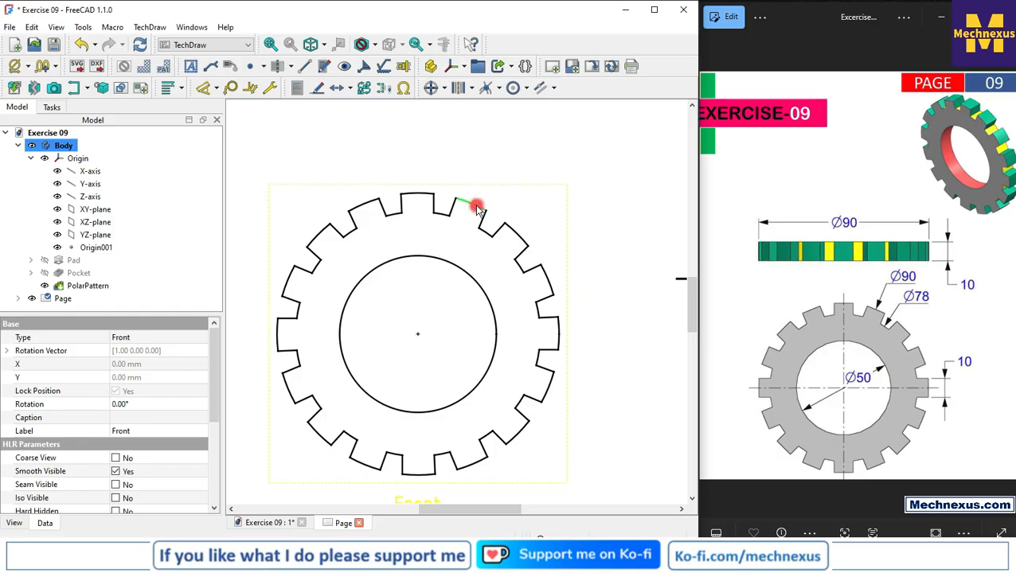
scroll(395, 243, down, 3)
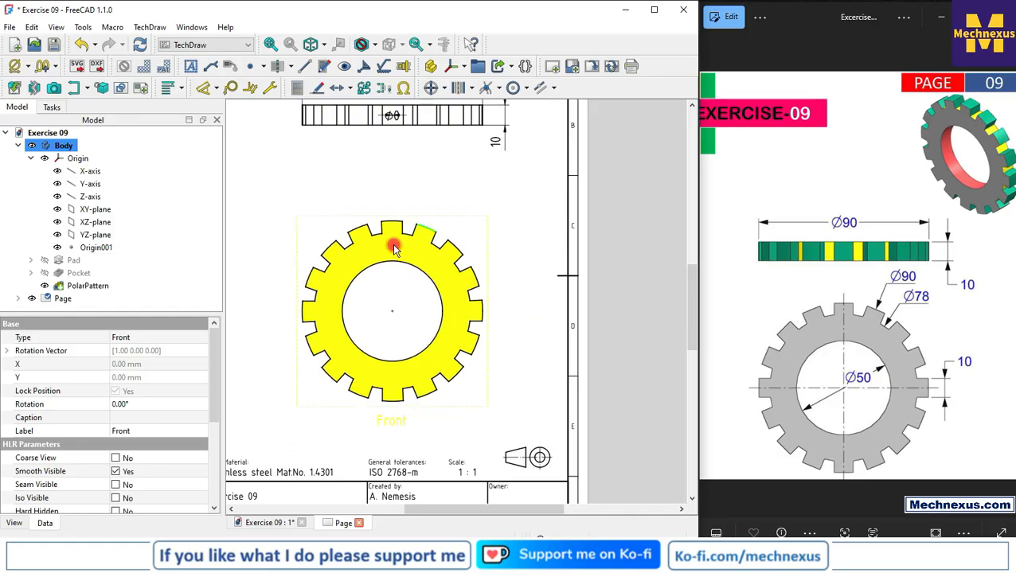
click(398, 147)
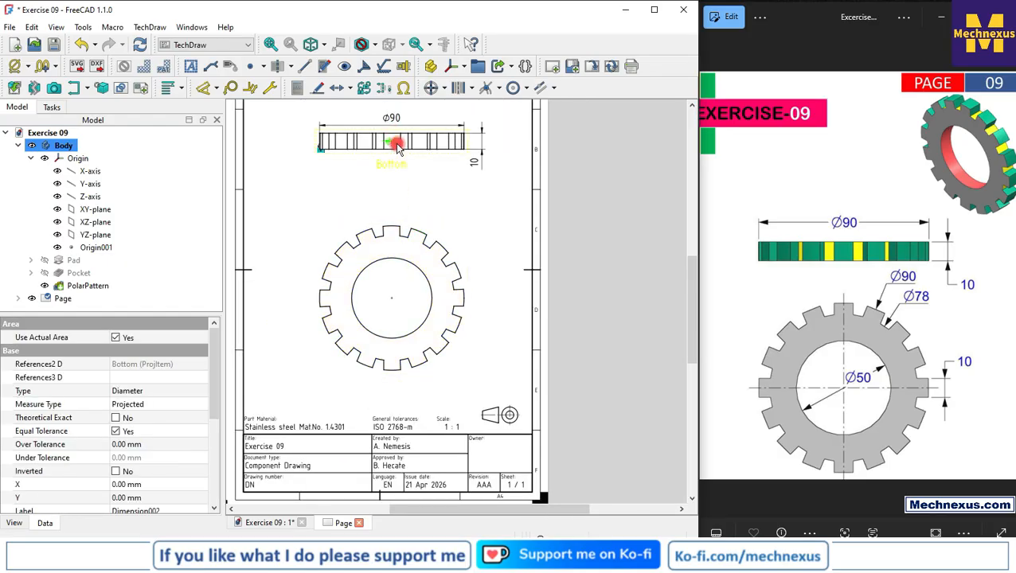
click(386, 248)
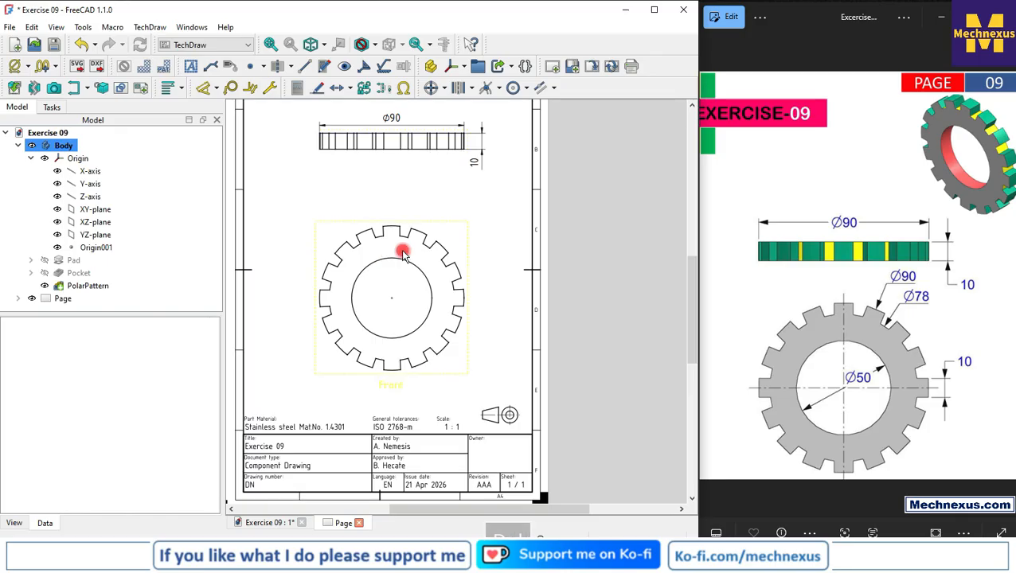
Add a radius dimension to the slot floor arc beside the top tooth of the Front view, placed above the ring
scroll(399, 249, up, 2)
click(450, 250)
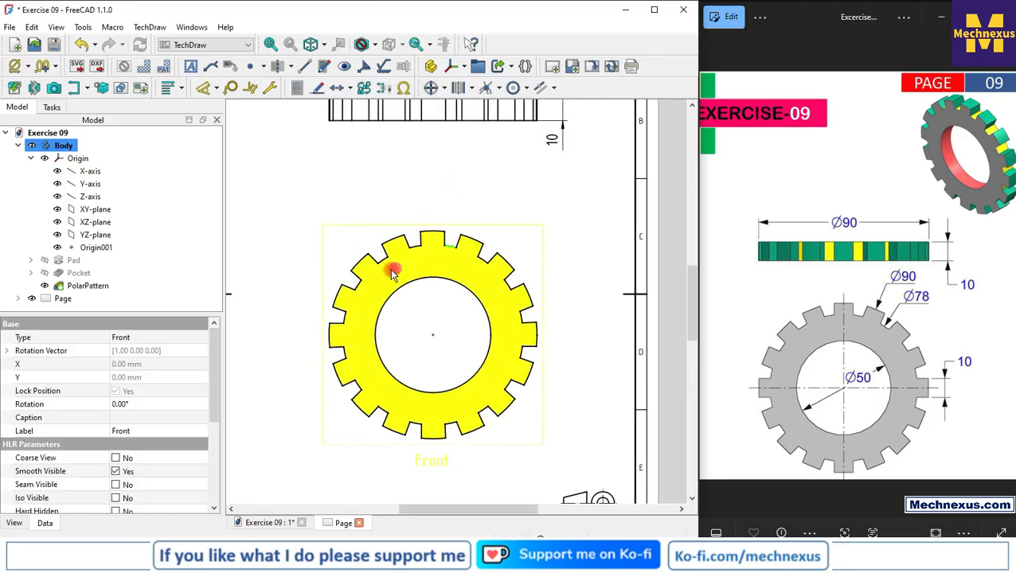
click(203, 88)
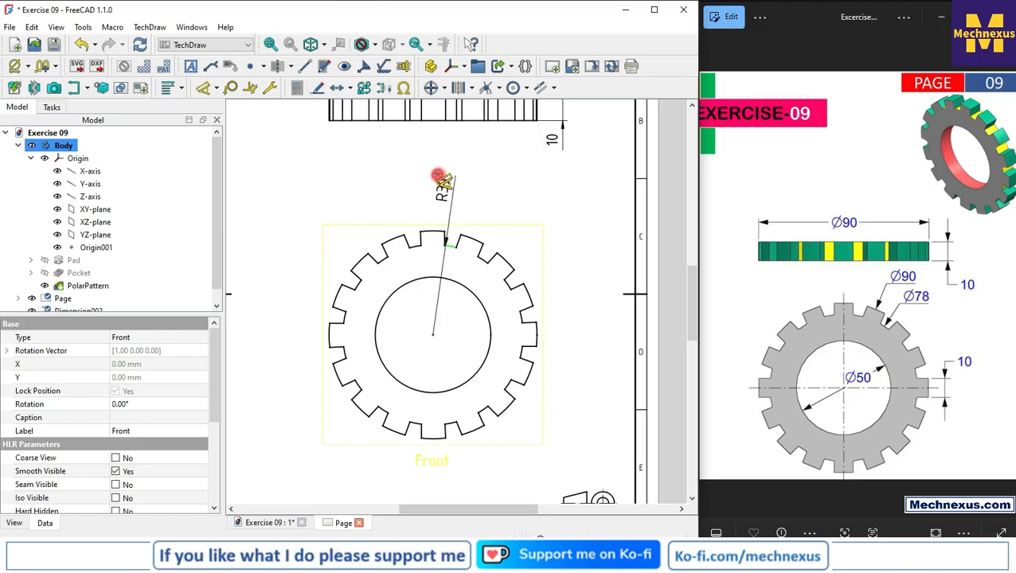
click(430, 176)
click(477, 238)
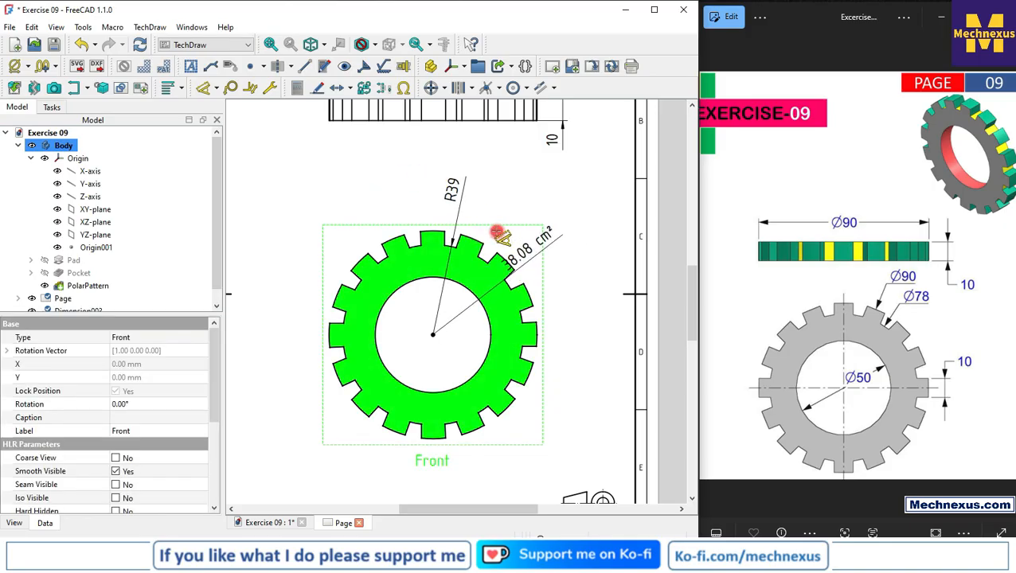
key(Escape)
click(249, 151)
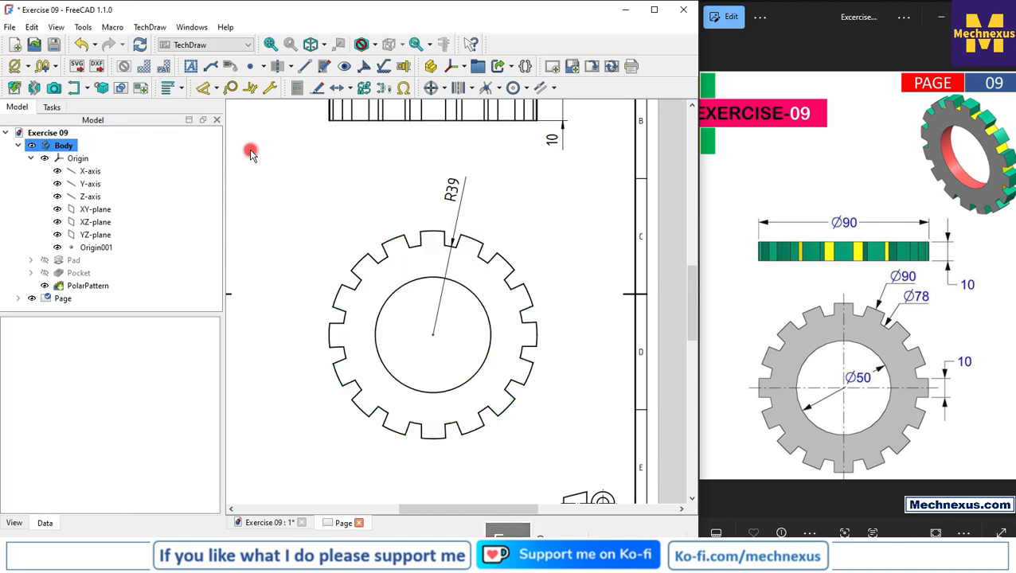
Add a radius dimension to the outer arc of the tooth adjacent to that slot, placed beside the slot floor dimension
click(209, 92)
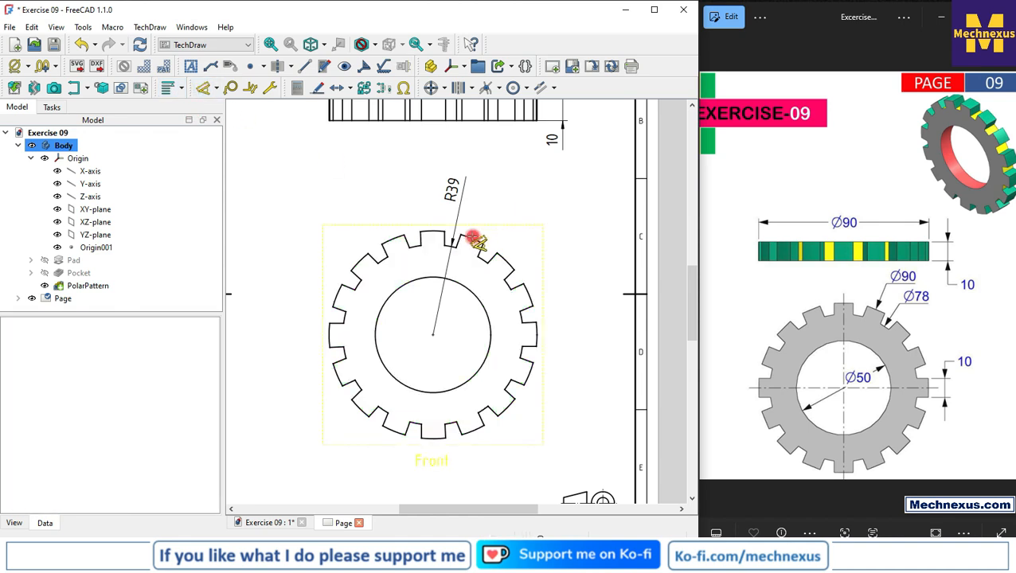
click(473, 240)
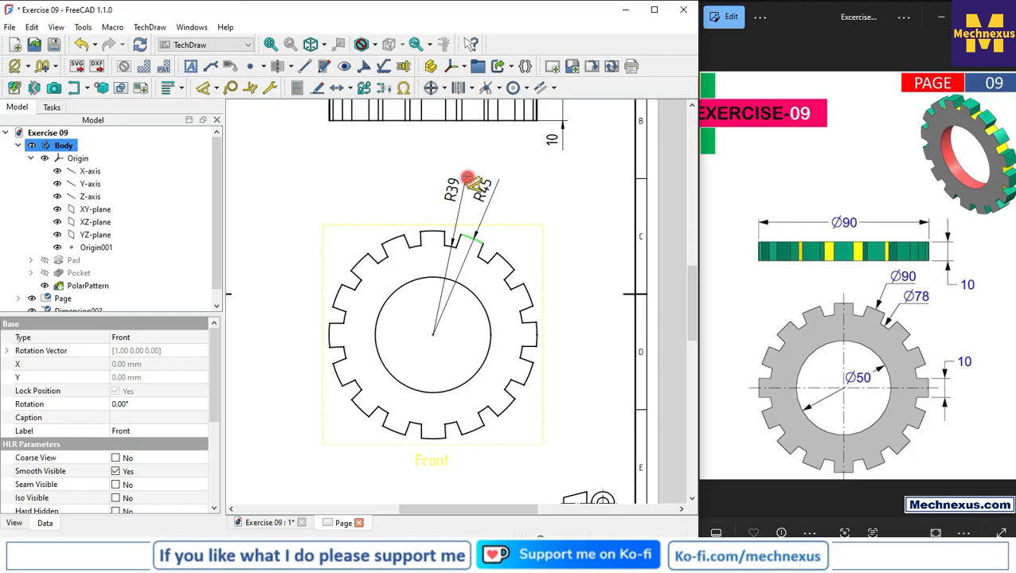
click(473, 185)
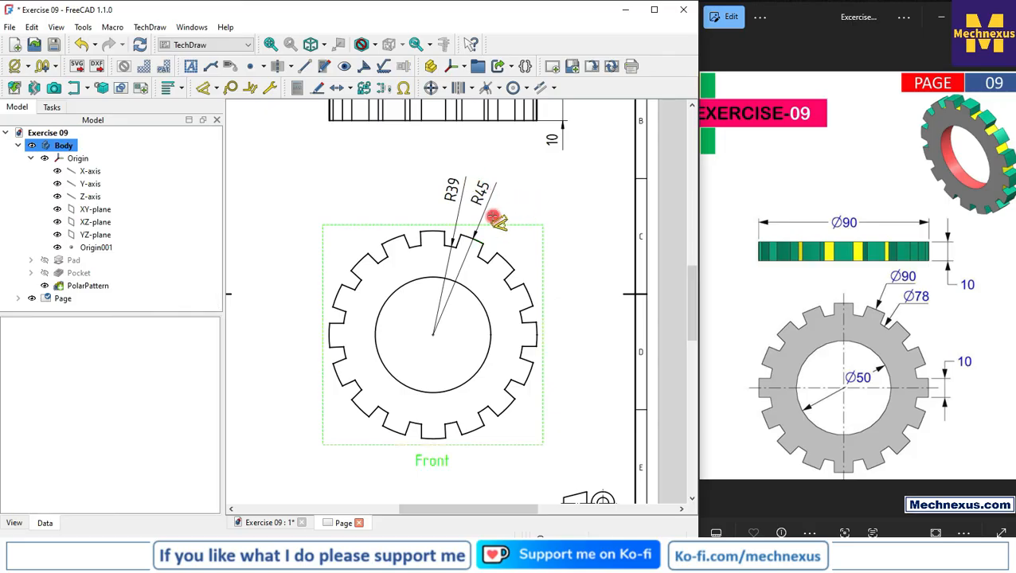
click(217, 89)
click(238, 188)
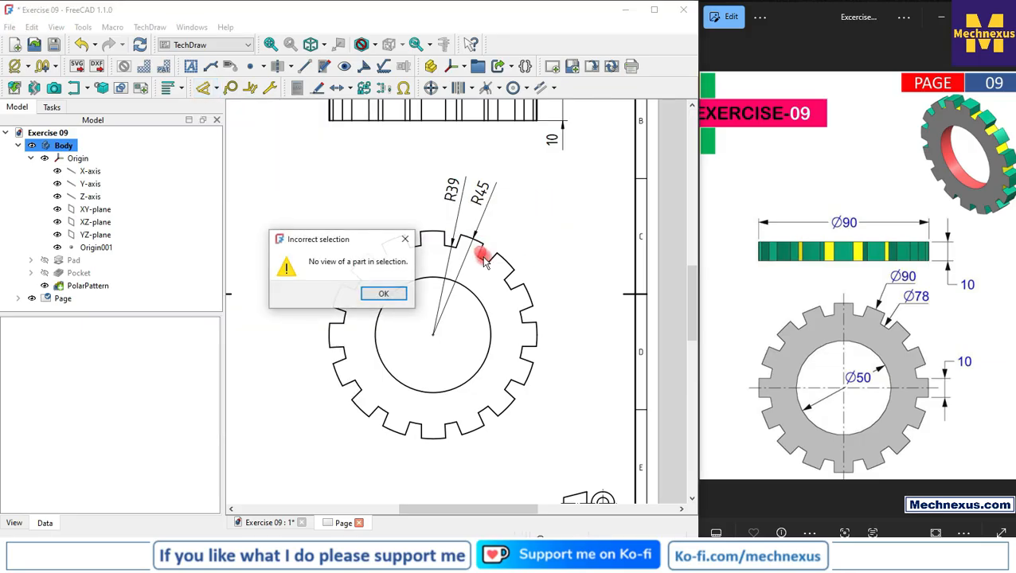
click(407, 239)
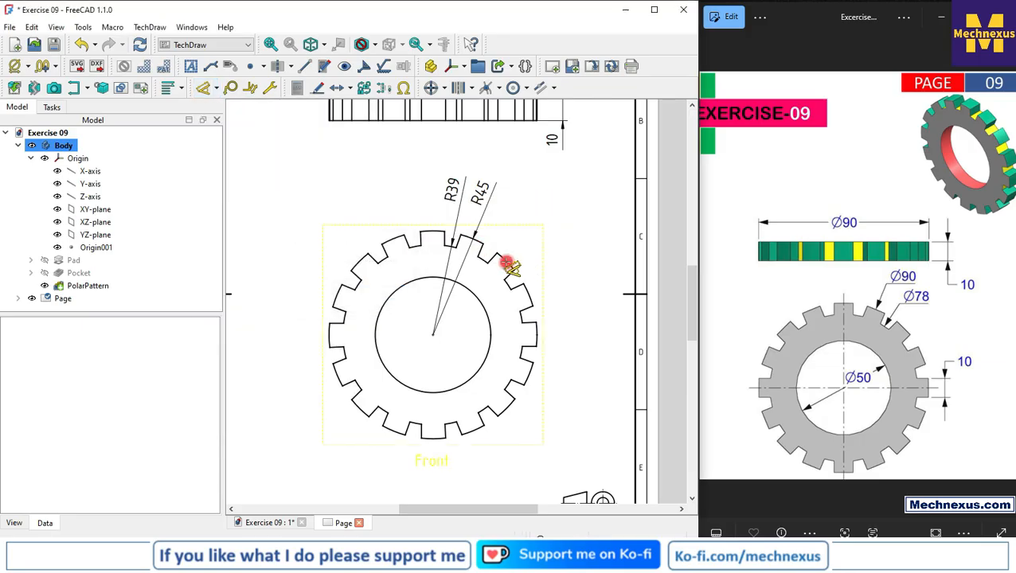
click(506, 262)
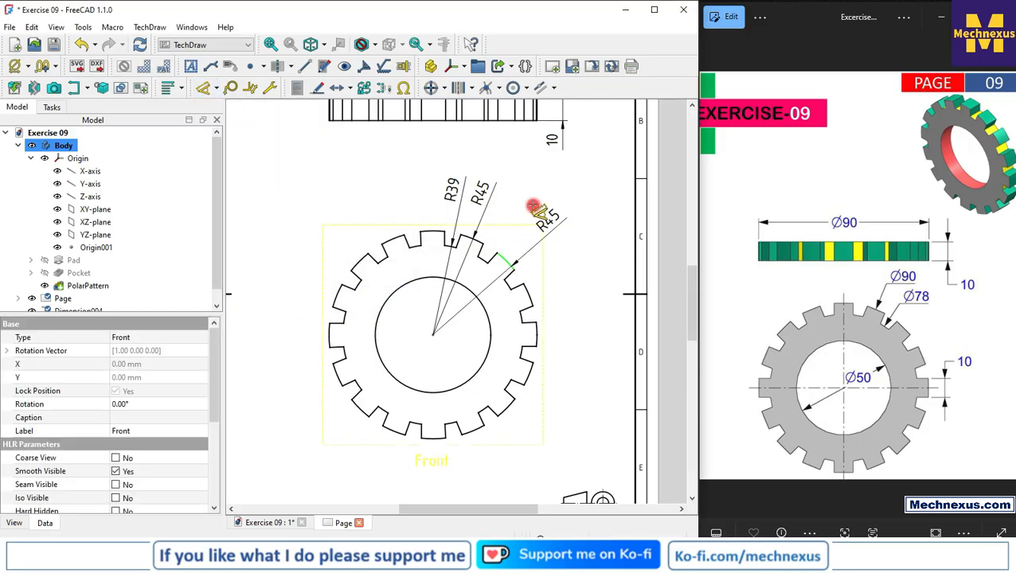
key(Escape)
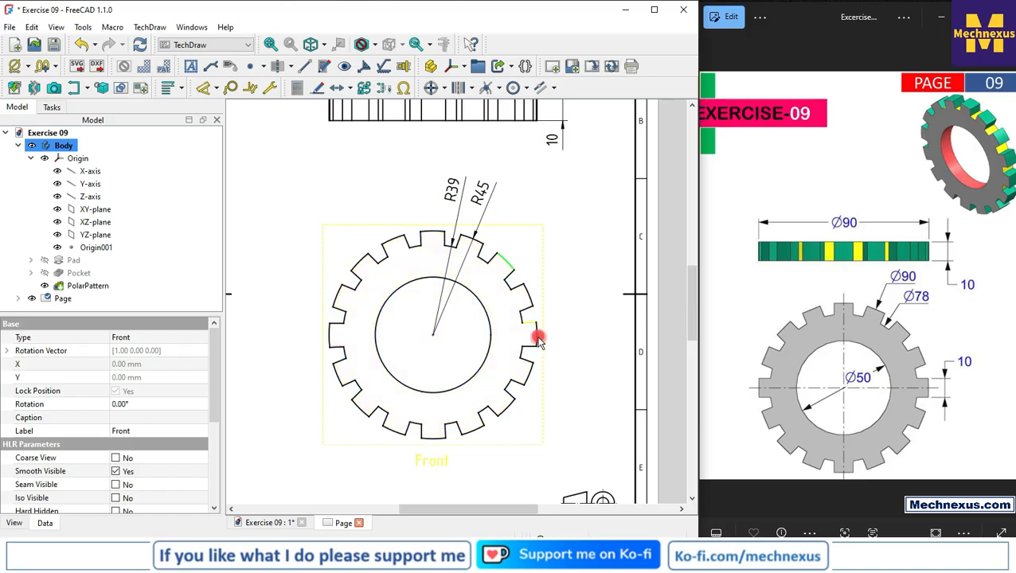
Add centre lines to the bore circle in the Front view
scroll(538, 341, up, 2)
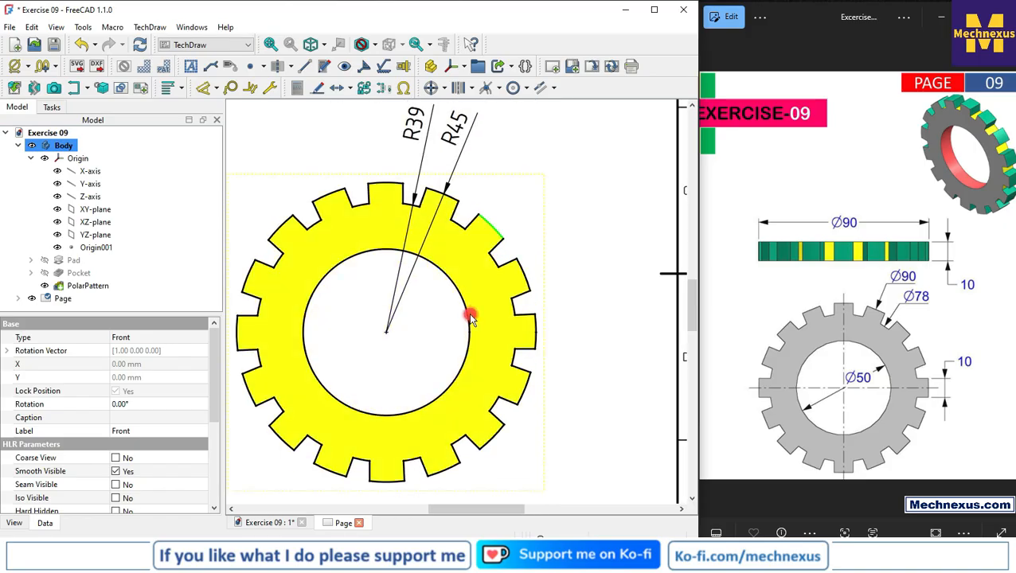
click(470, 318)
scroll(577, 301, down, 2)
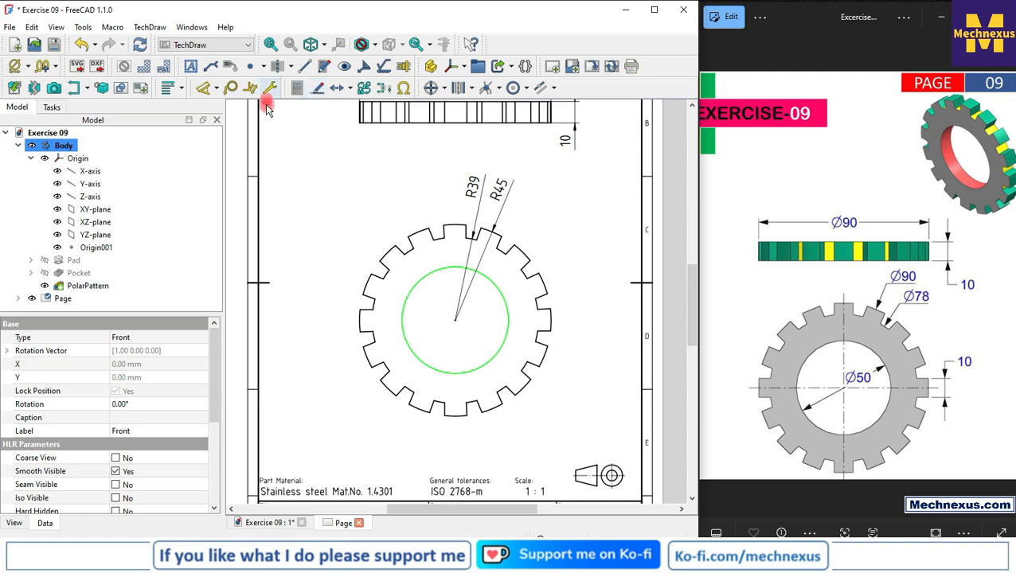
click(432, 89)
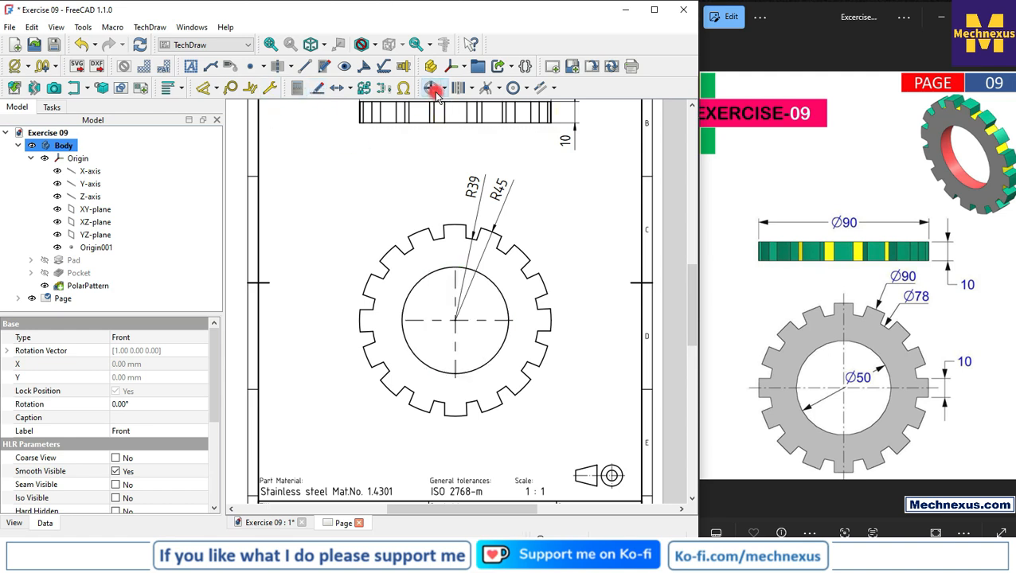
Extend the bore's horizontal centre line repeatedly at both ends in the Front view
scroll(450, 367, up, 2)
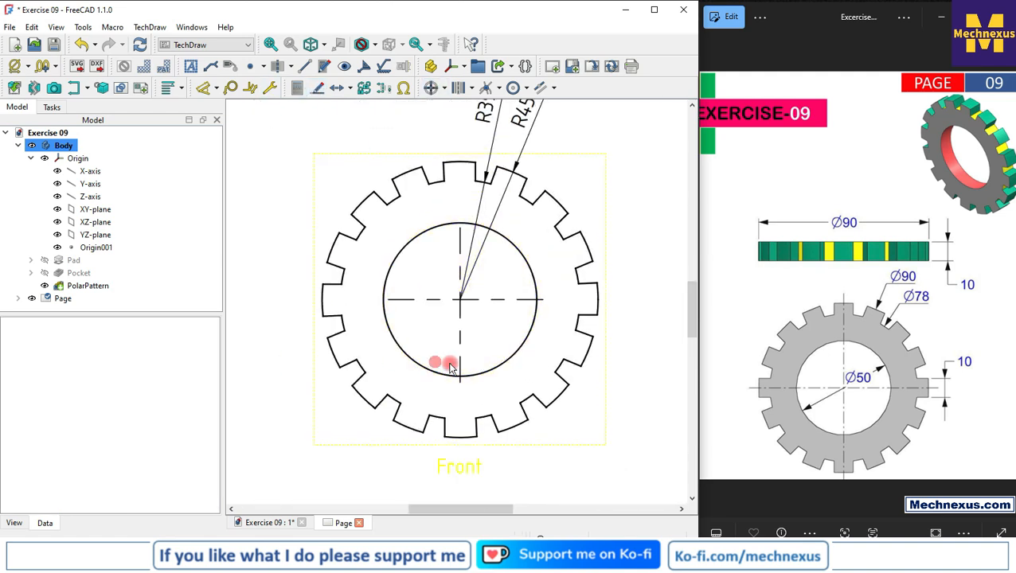
click(520, 301)
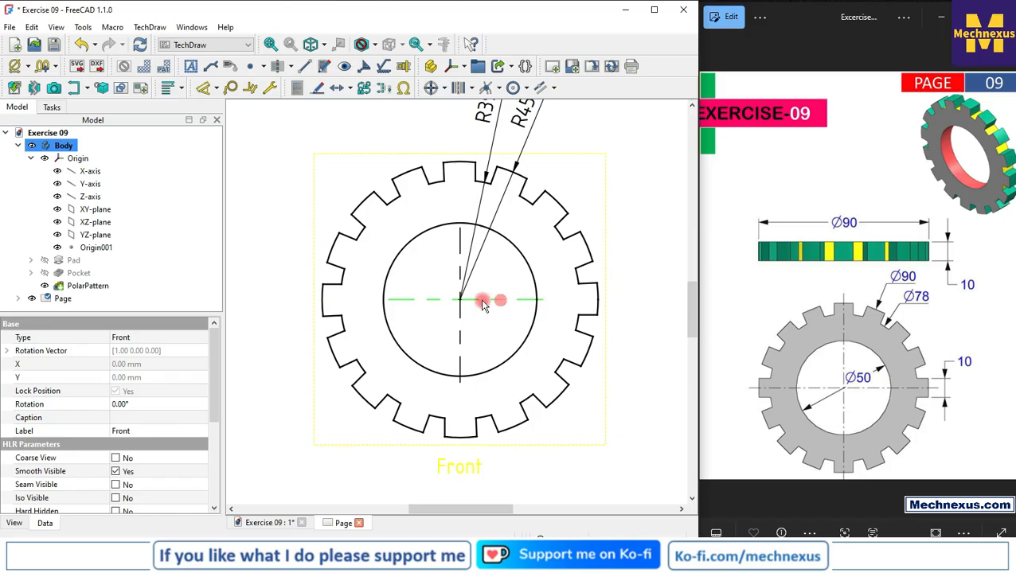
mouse_move(118, 315)
mouse_down()
mouse_move(116, 340)
mouse_move(130, 310)
mouse_up()
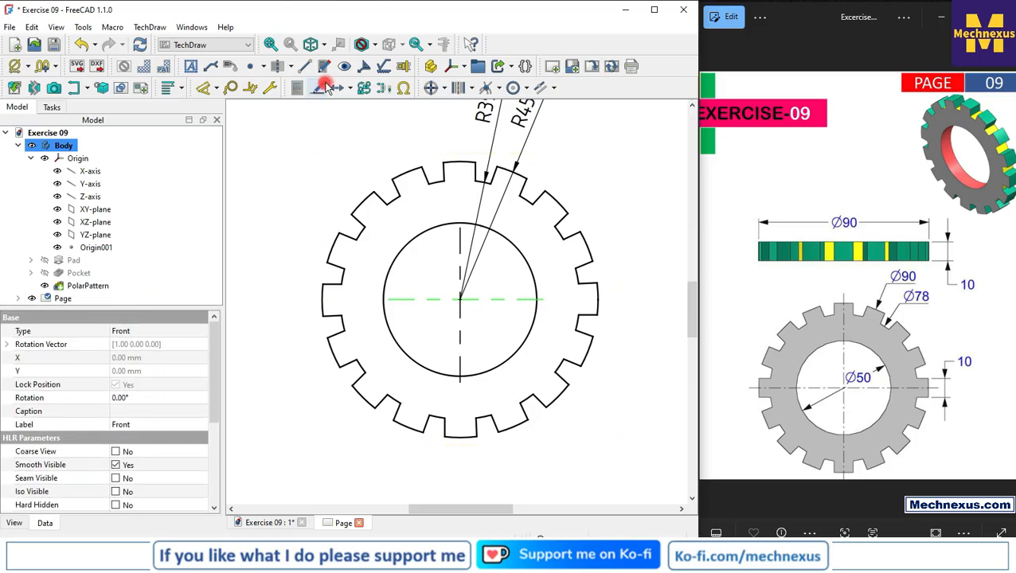
click(350, 87)
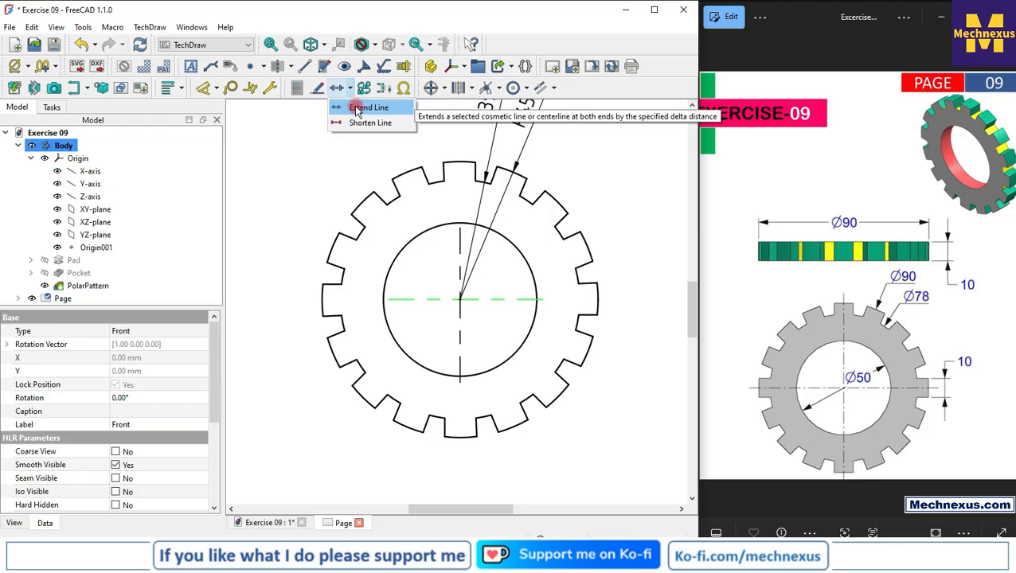
click(357, 108)
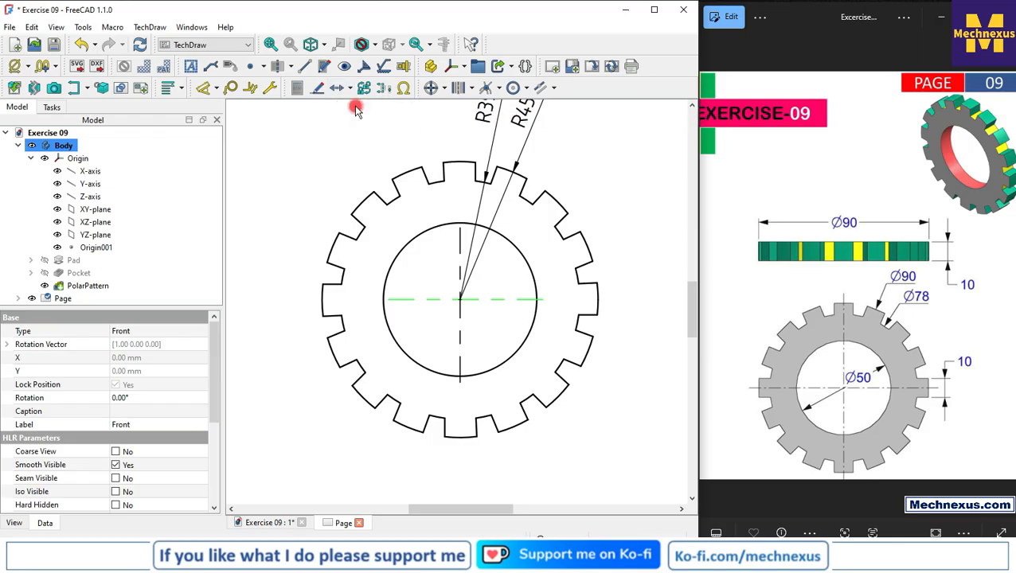
click(431, 300)
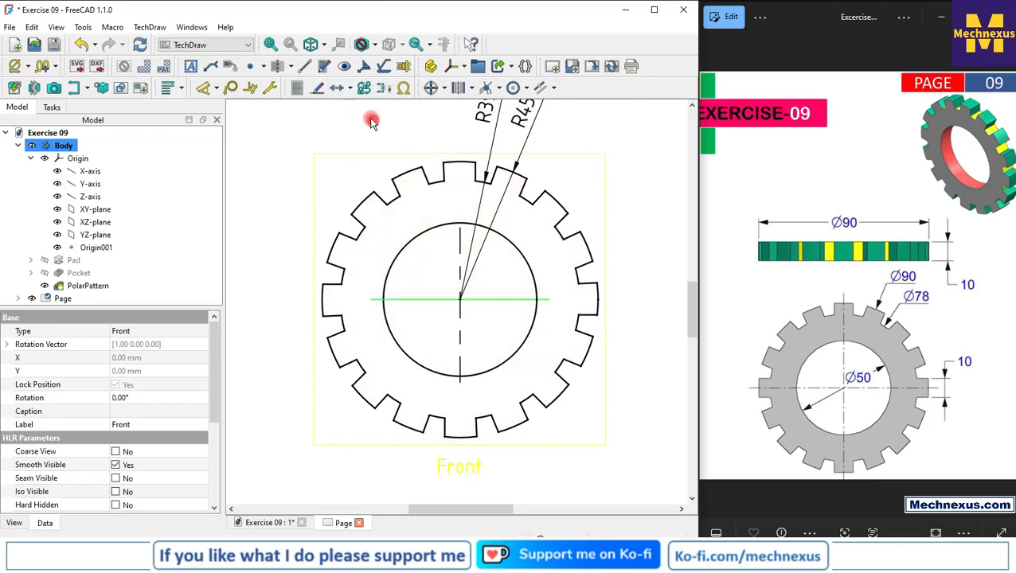
click(355, 89)
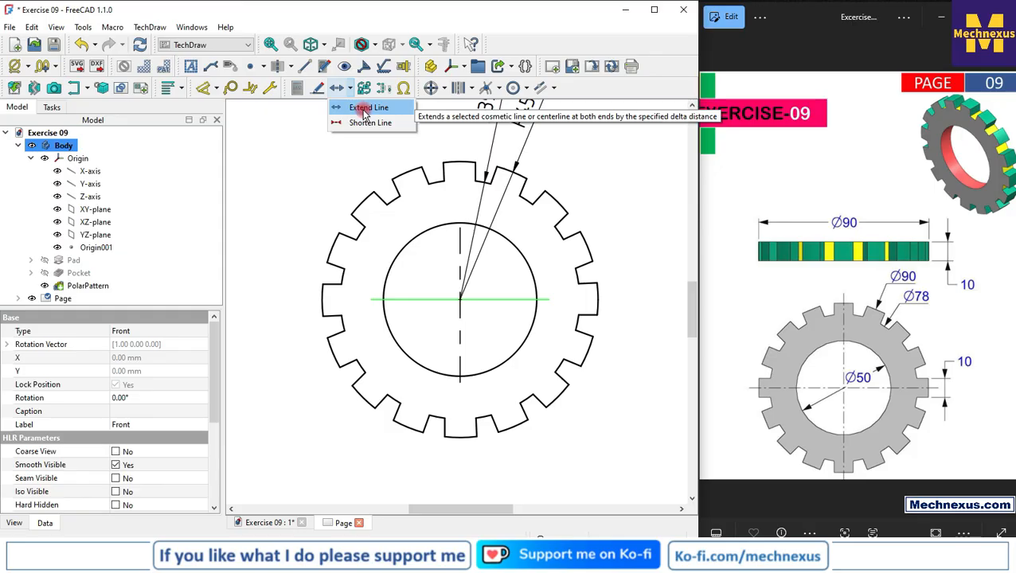
click(365, 110)
click(355, 88)
click(360, 107)
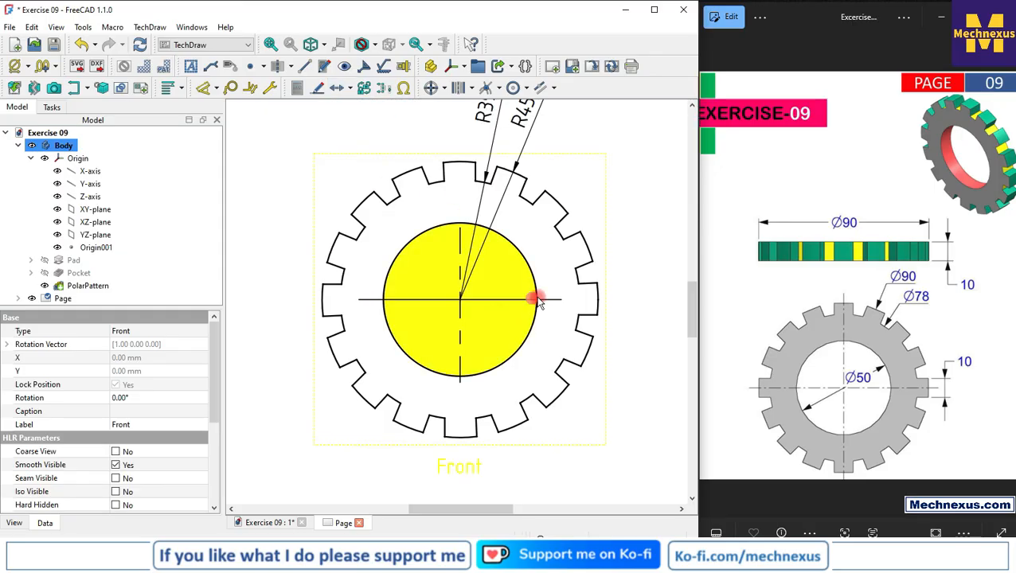
click(662, 347)
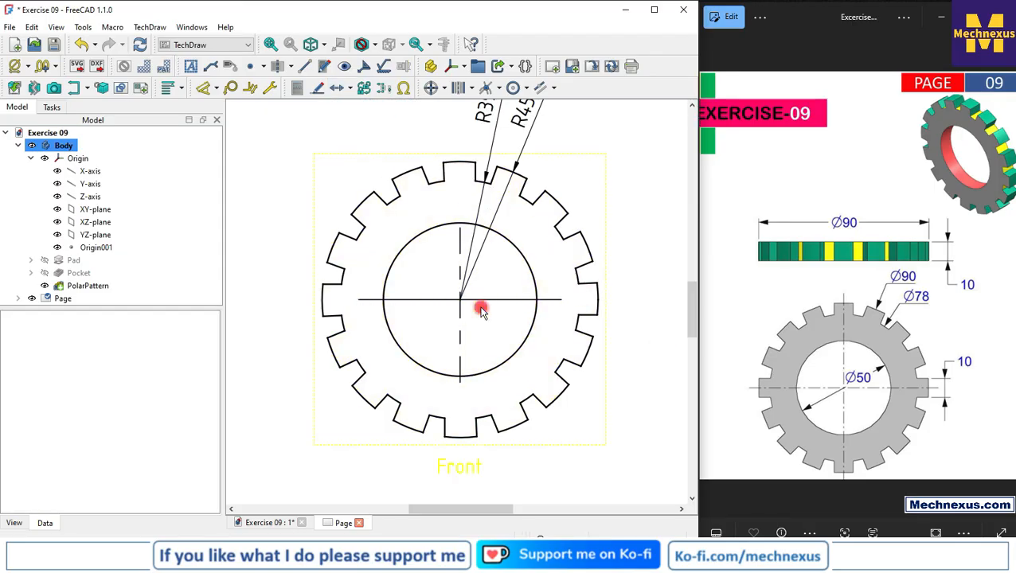
Delete both bore centre lines in the Front view and add fresh centre lines to the bore circle
click(430, 302)
click(463, 333)
key(Delete)
click(529, 267)
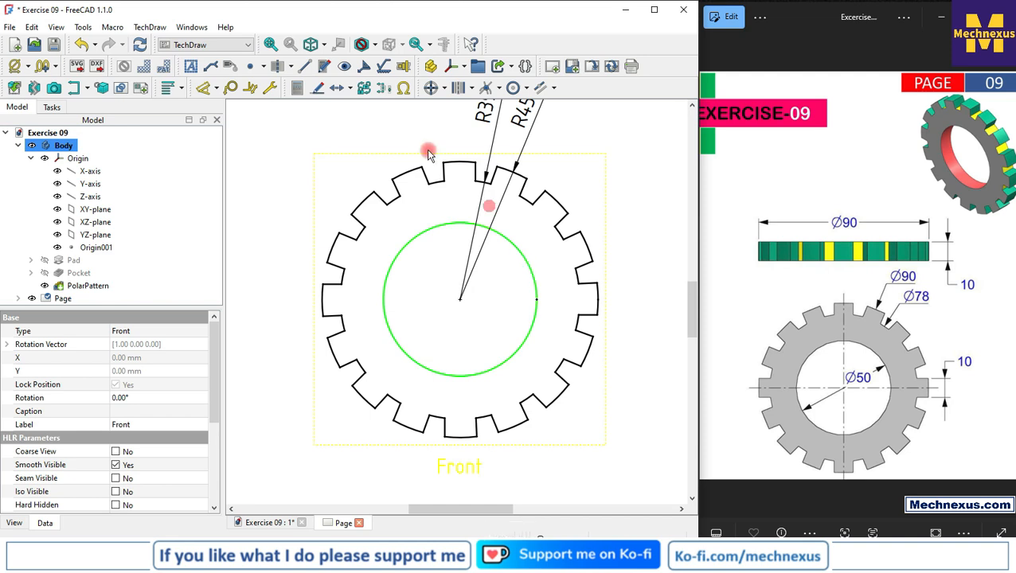
click(430, 90)
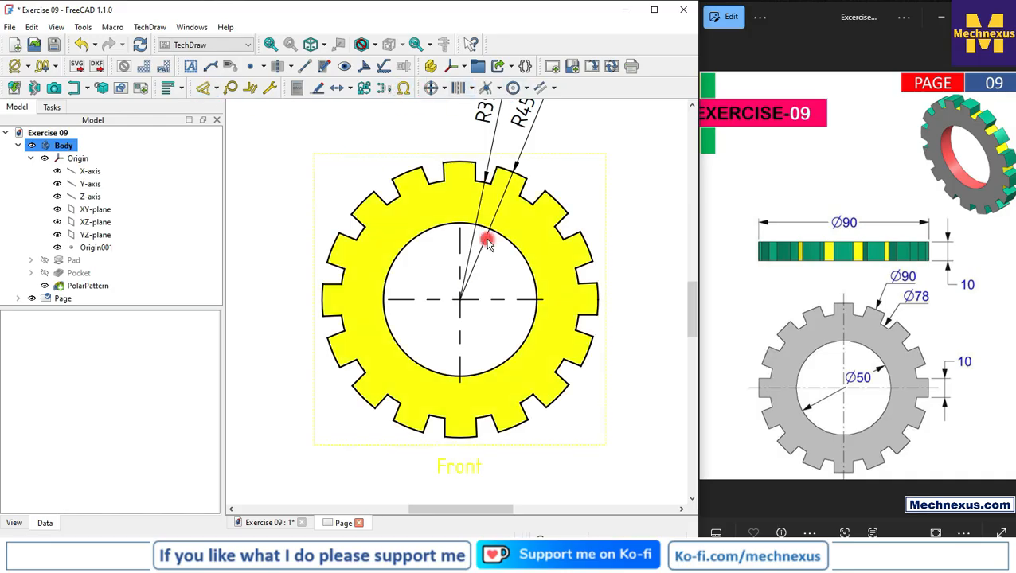
click(514, 248)
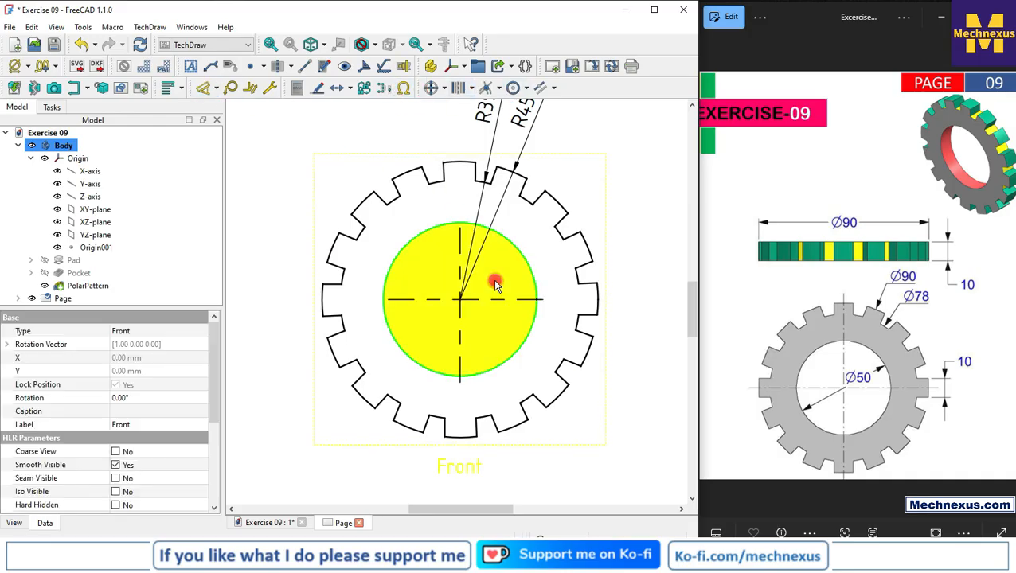
click(203, 89)
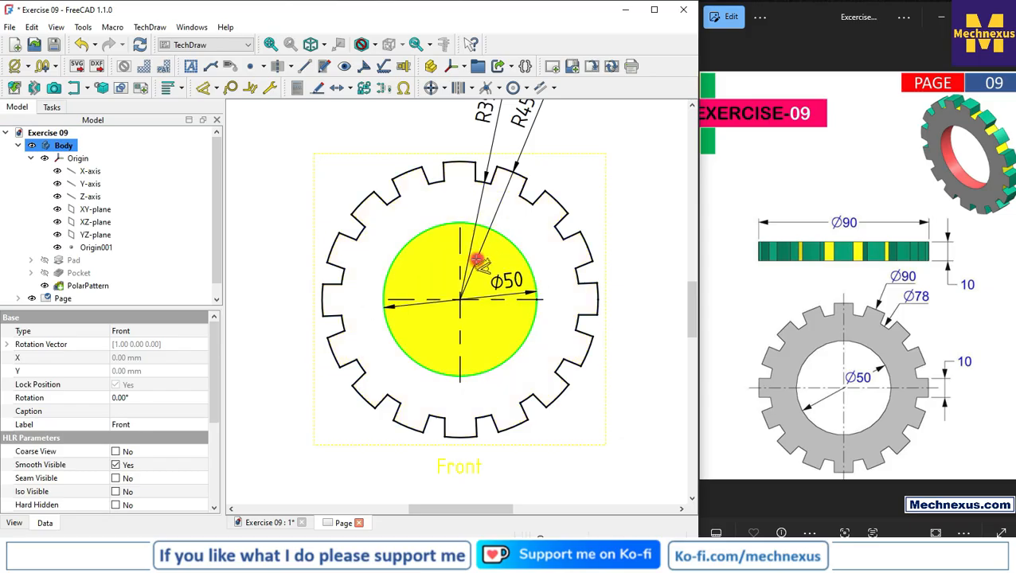
click(485, 250)
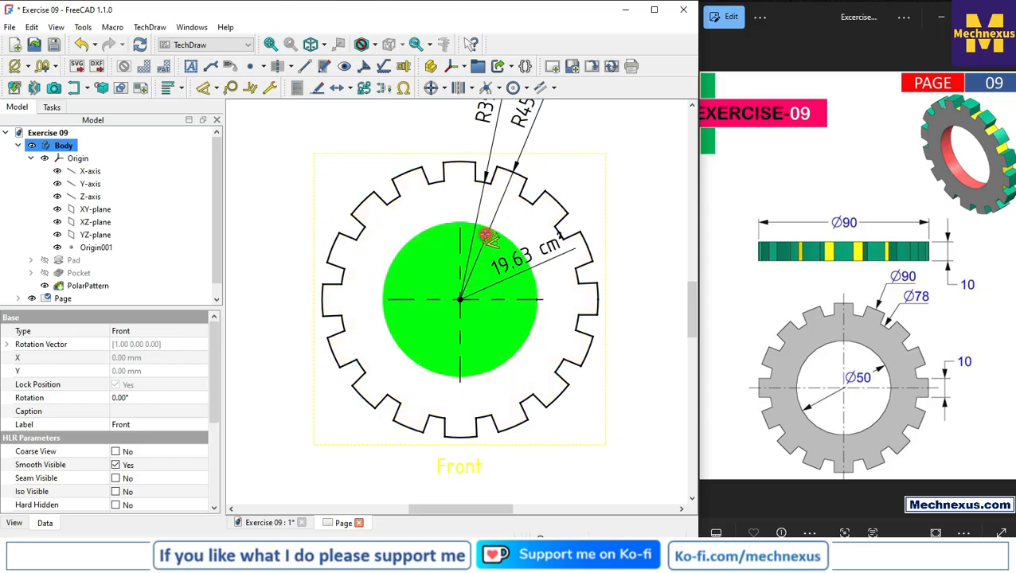
key(Escape)
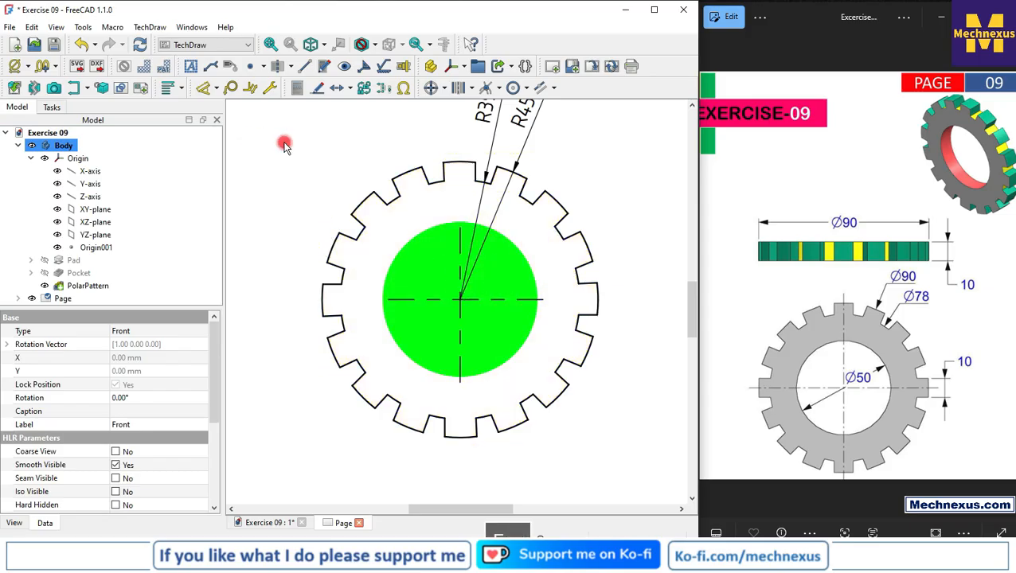
click(208, 93)
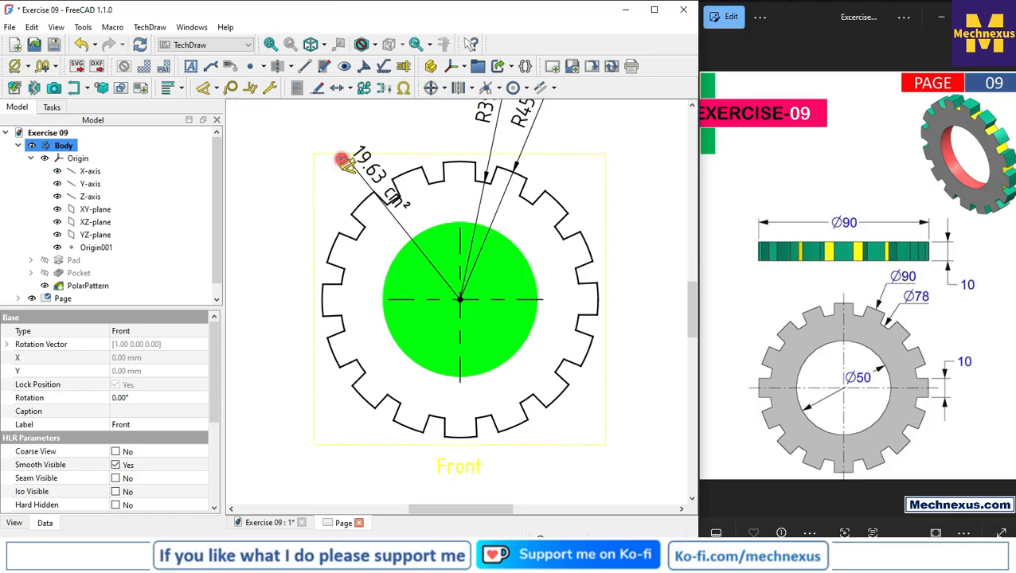
key(Escape)
click(309, 220)
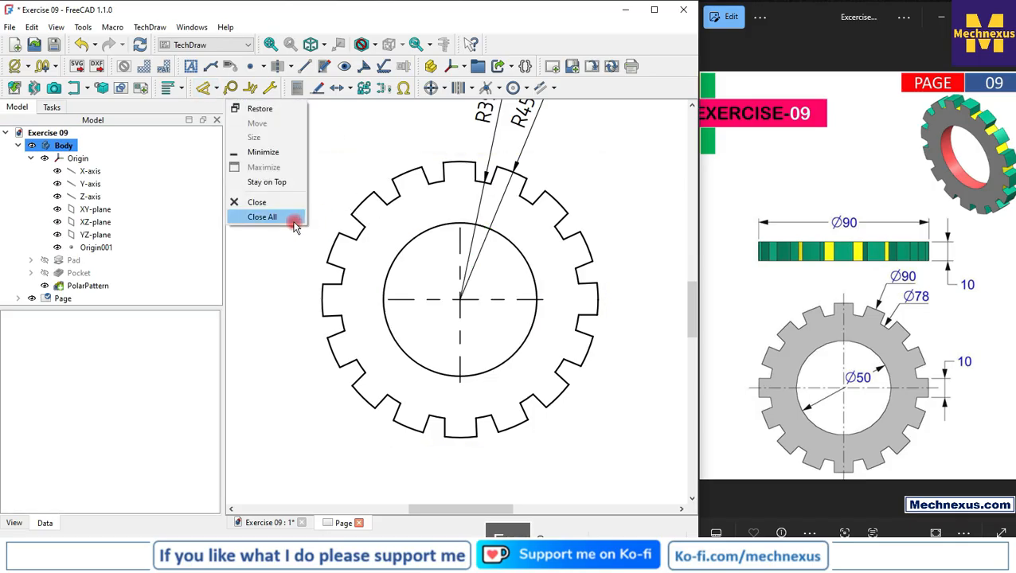
key(Escape)
Add a diameter dimension to the bore circle of the Front view and place its value inside the bore, above the horizontal centre line
click(207, 90)
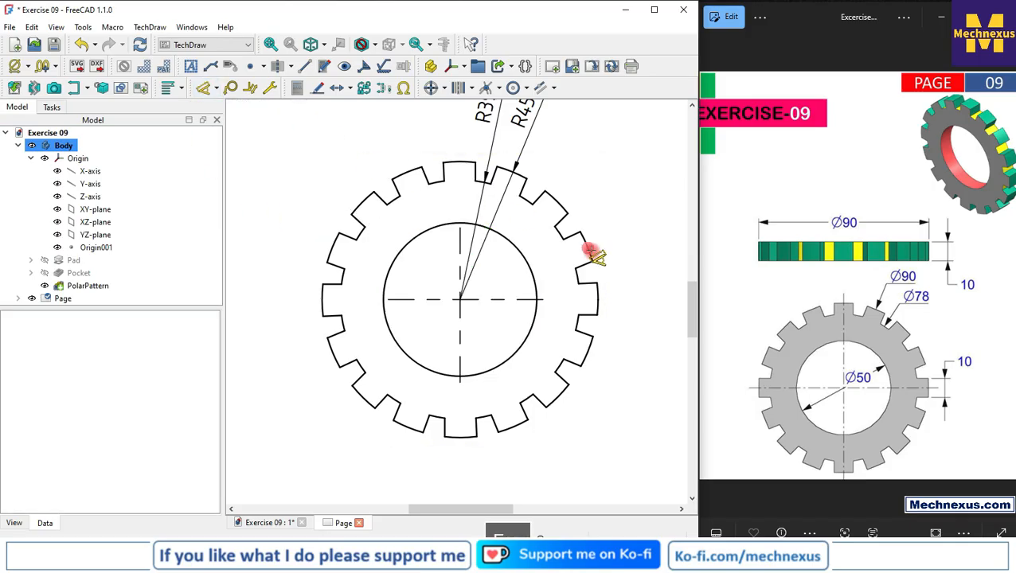
click(527, 258)
key(Escape)
drag(634, 210, 502, 271)
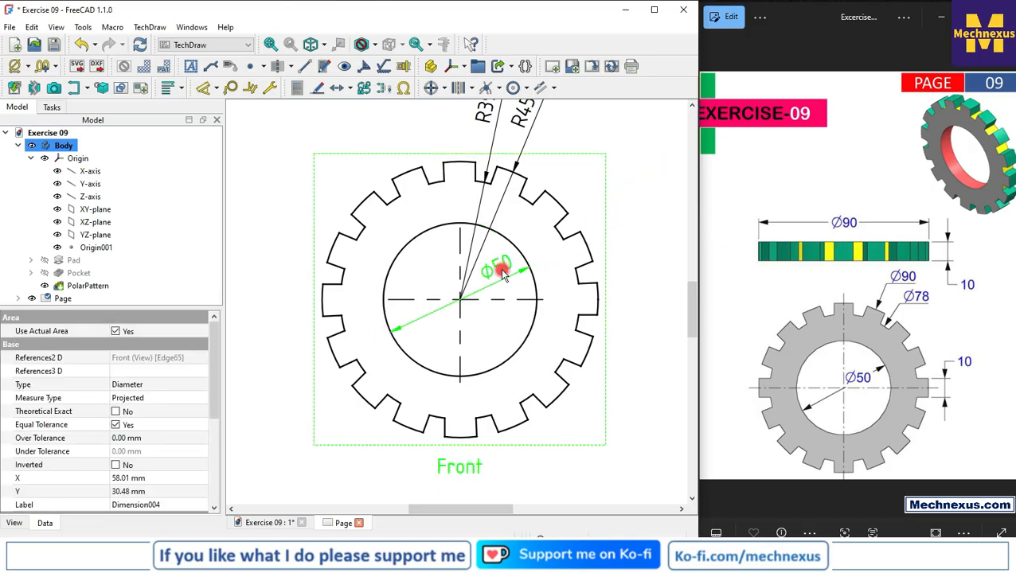
click(624, 334)
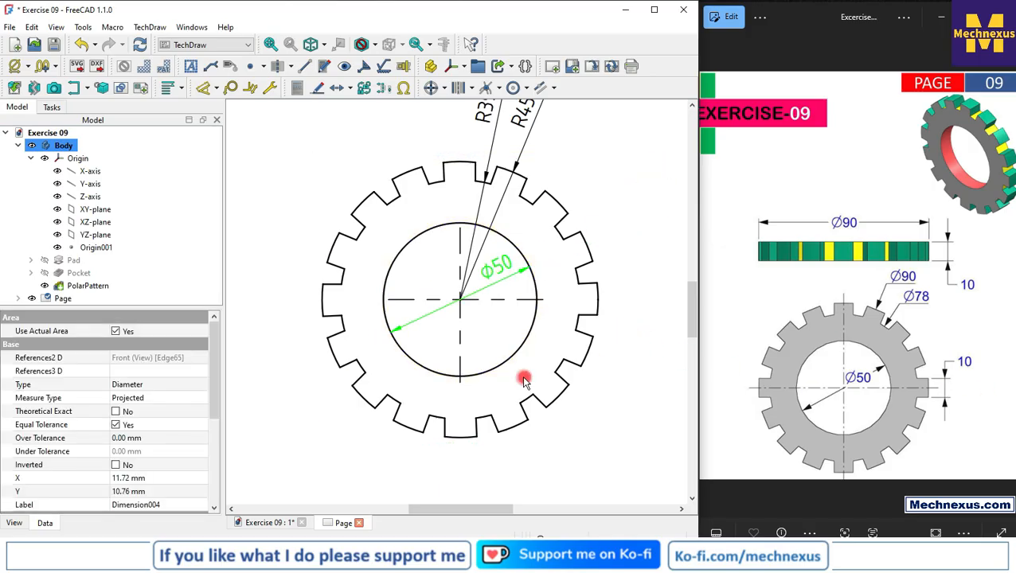
scroll(586, 307, up, 2)
click(591, 314)
ctrl+click(594, 281)
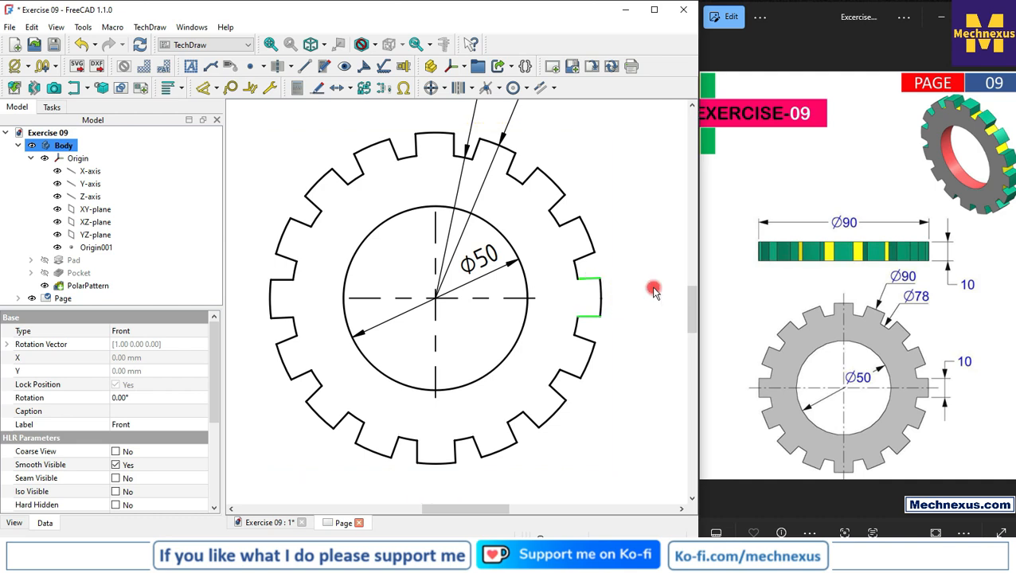
key(d)
click(406, 294)
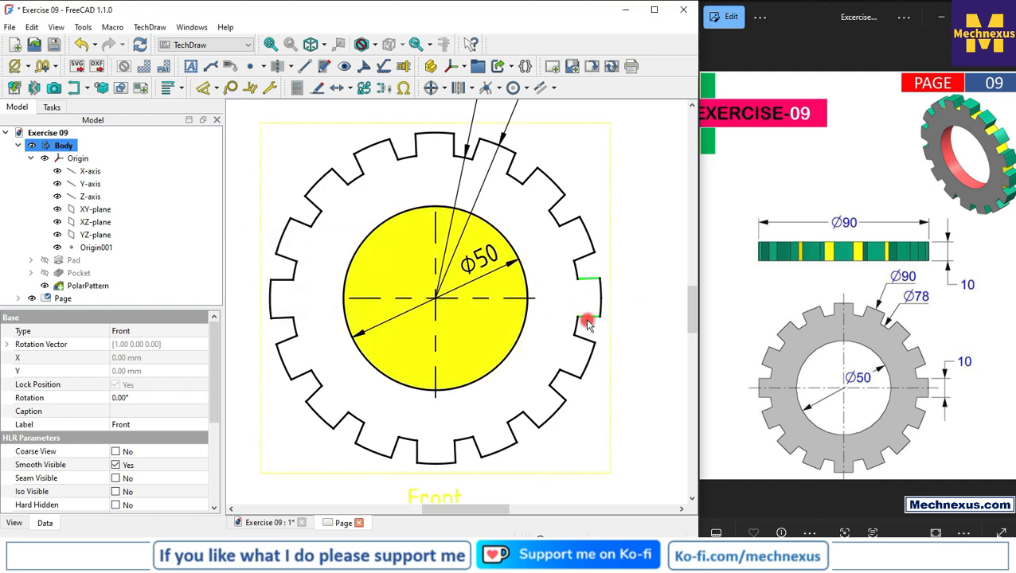
click(619, 324)
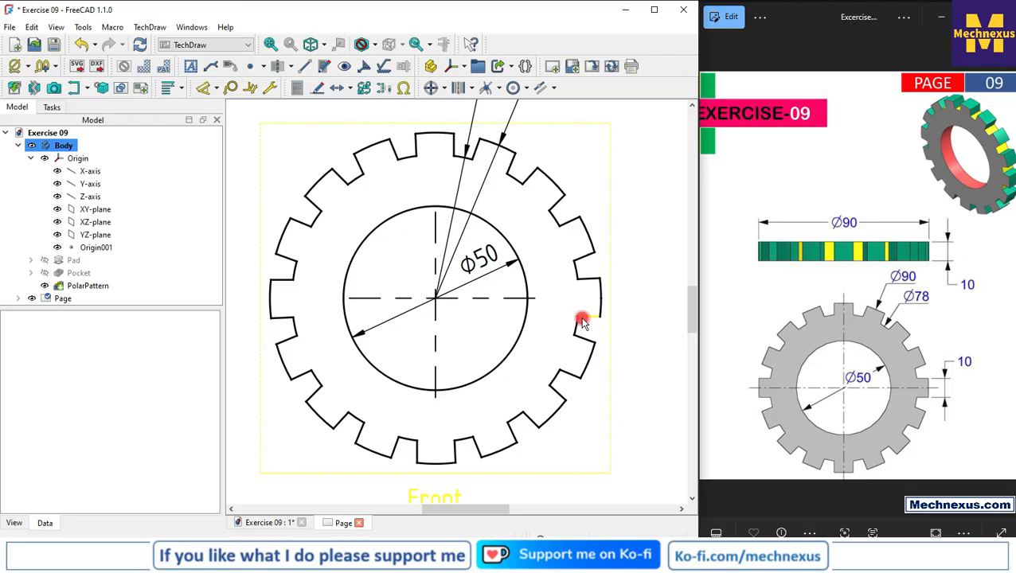
Add a vertical dimension between the two inner corners of the Front view's rightmost tooth and place it outside the ring
click(578, 320)
scroll(581, 319, up, 2)
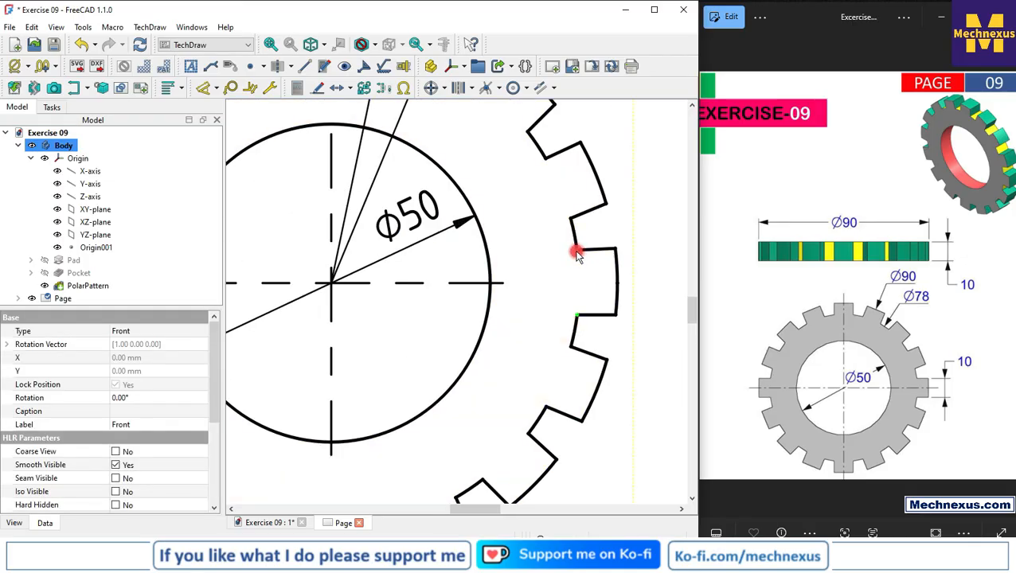
key(shift+v)
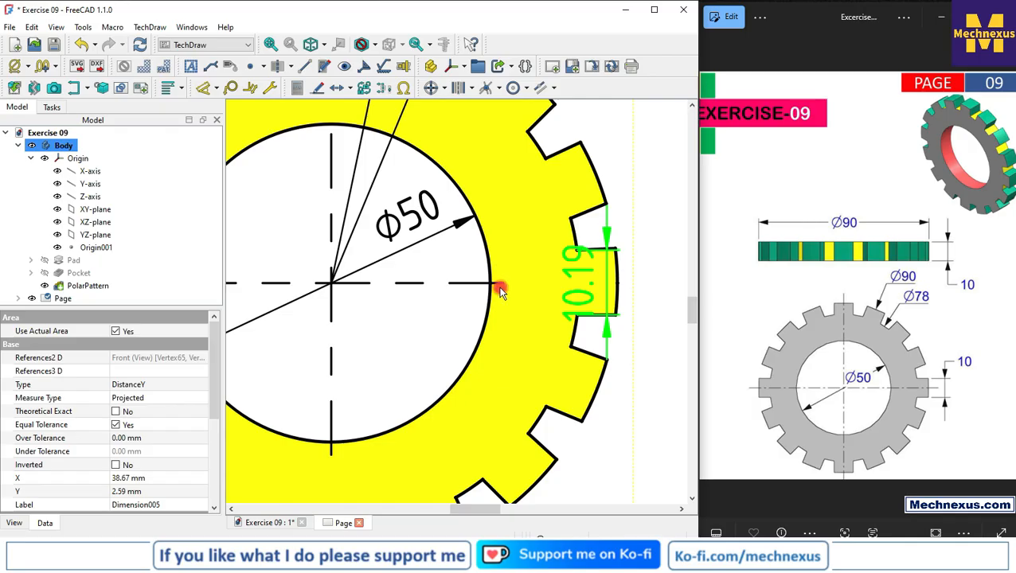
scroll(495, 289, down, 2)
drag(556, 297, 623, 296)
Decrease the tooth width dimension's decimal places until it shows a whole number
click(54, 68)
click(69, 99)
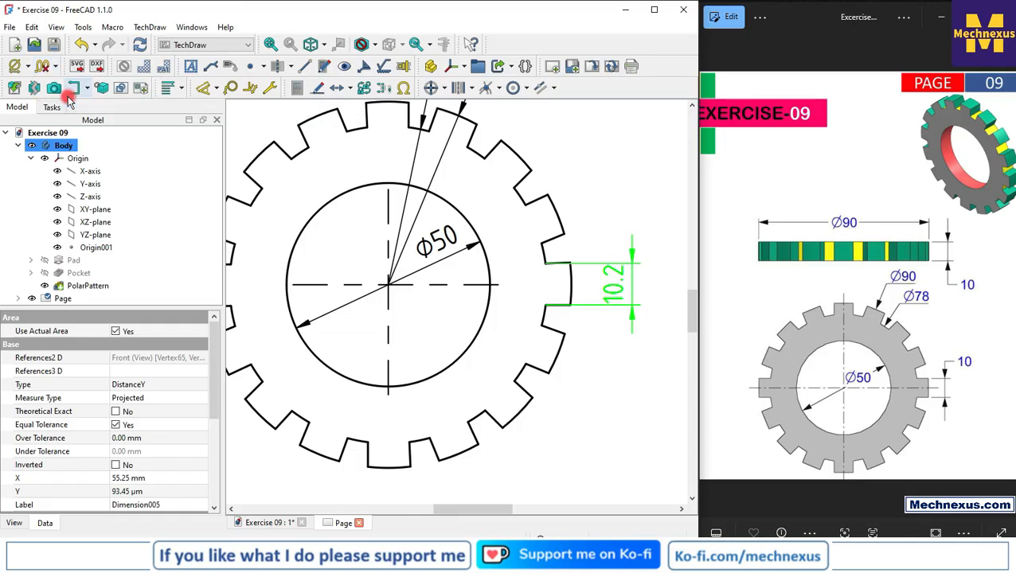
click(54, 68)
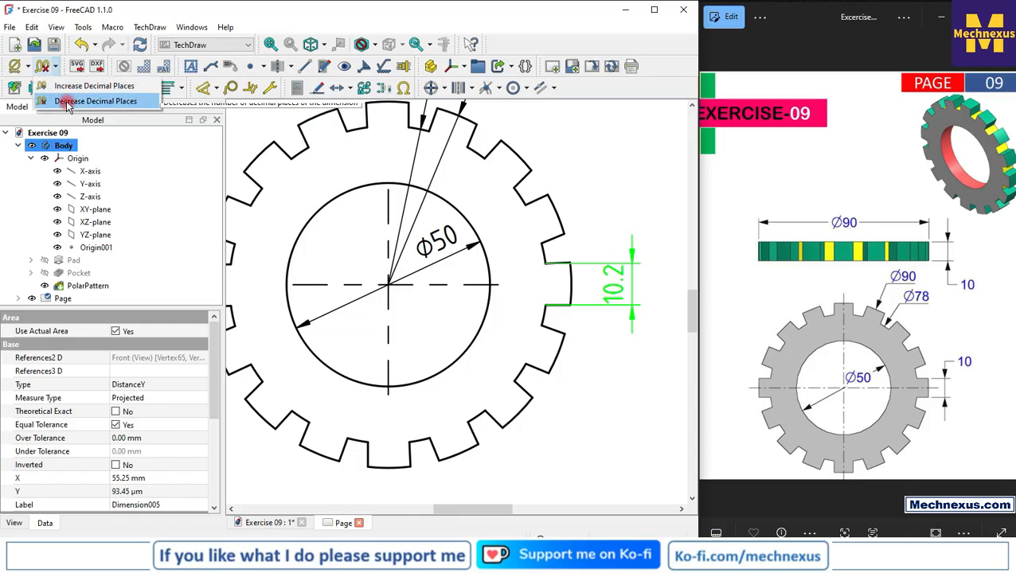
click(69, 98)
click(341, 227)
Shift the Front view, together with its linked Bottom view, slightly left and up on the sheet
scroll(562, 356, down, 5)
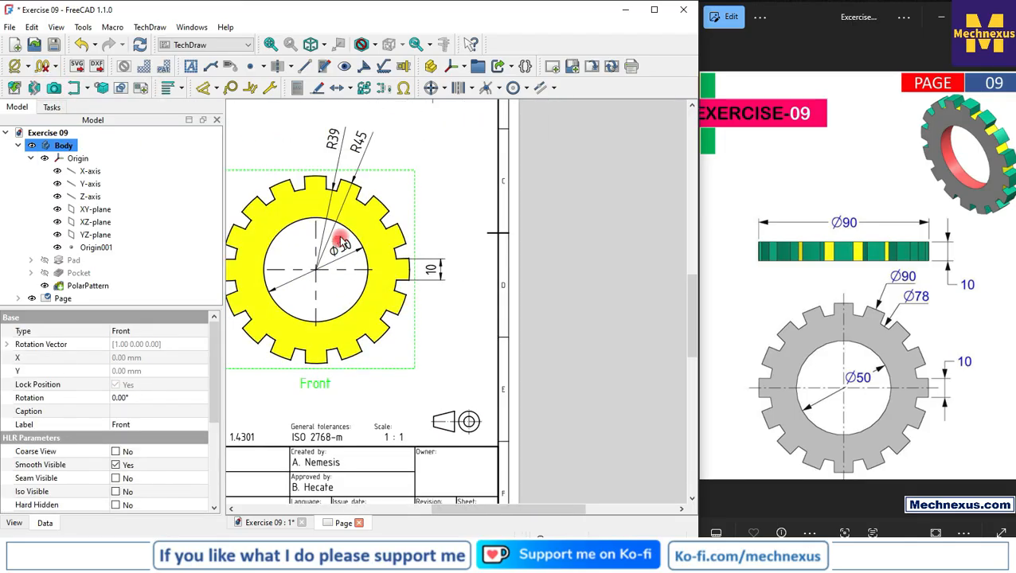
scroll(527, 321, down, 1)
scroll(358, 177, up, 1)
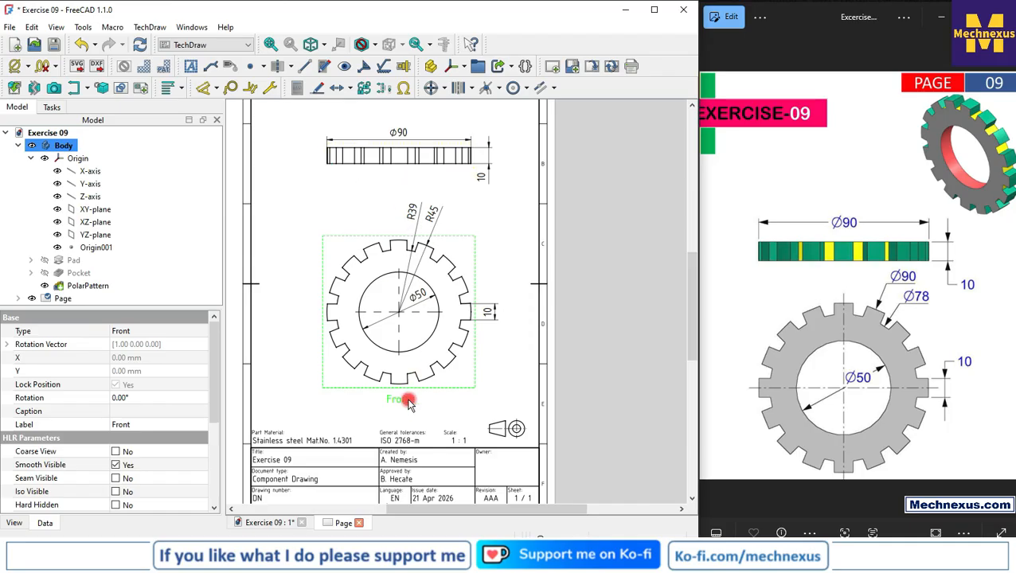
drag(409, 404, 390, 396)
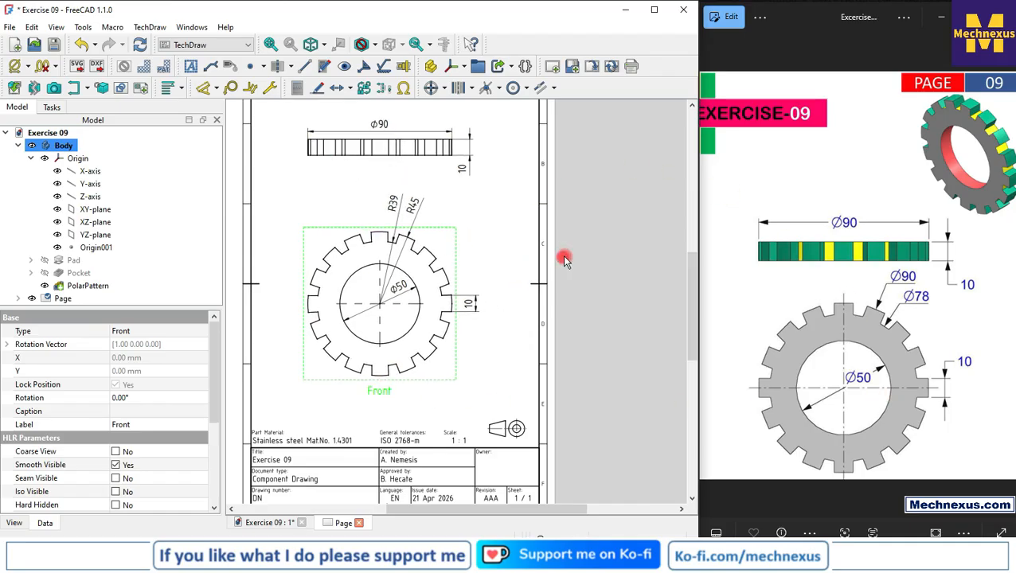
Replace the title block's Created by entry with the creator's full name
scroll(564, 259, down, 1)
scroll(260, 401, up, 4)
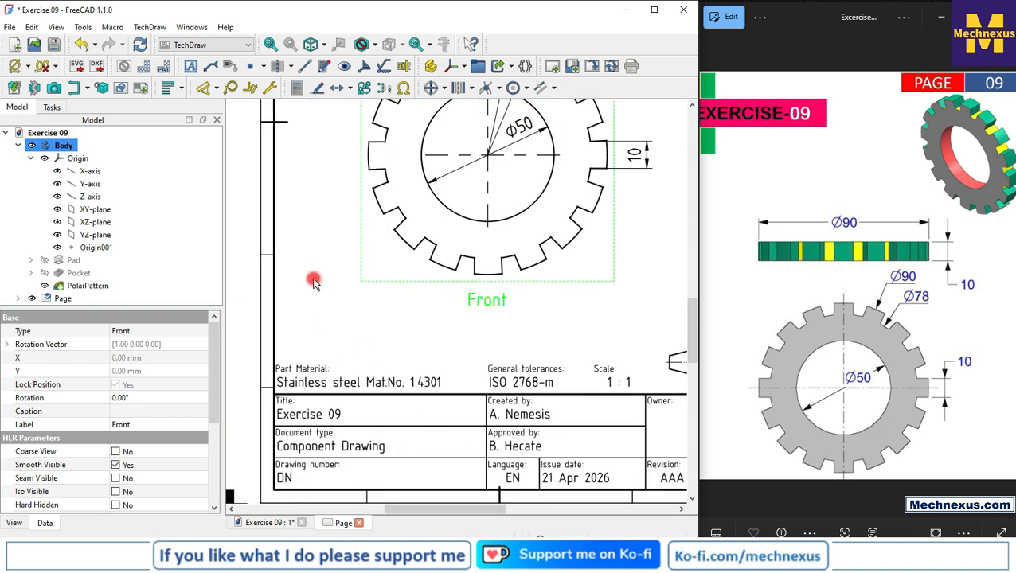
scroll(313, 282, down, 1)
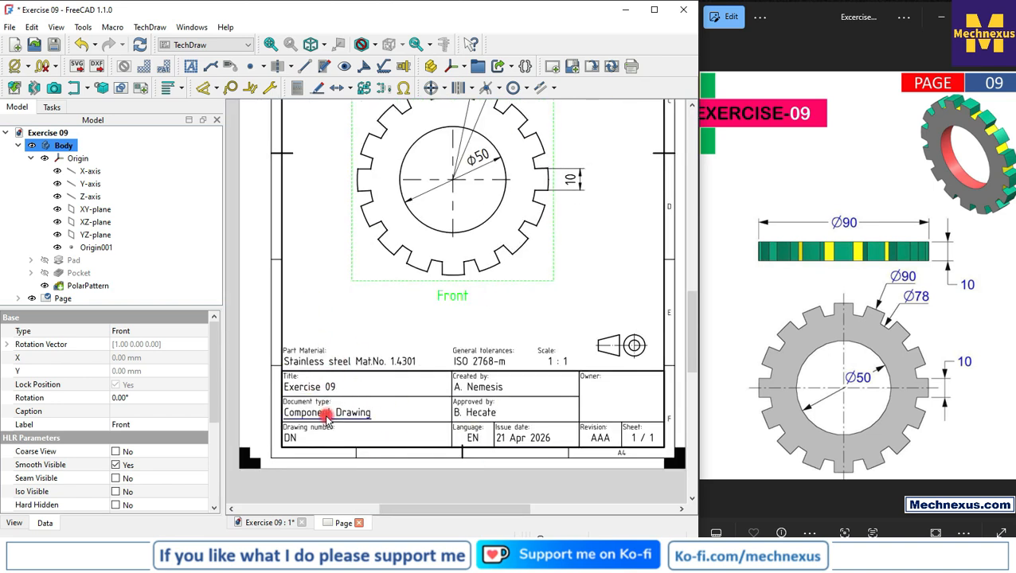
click(481, 388)
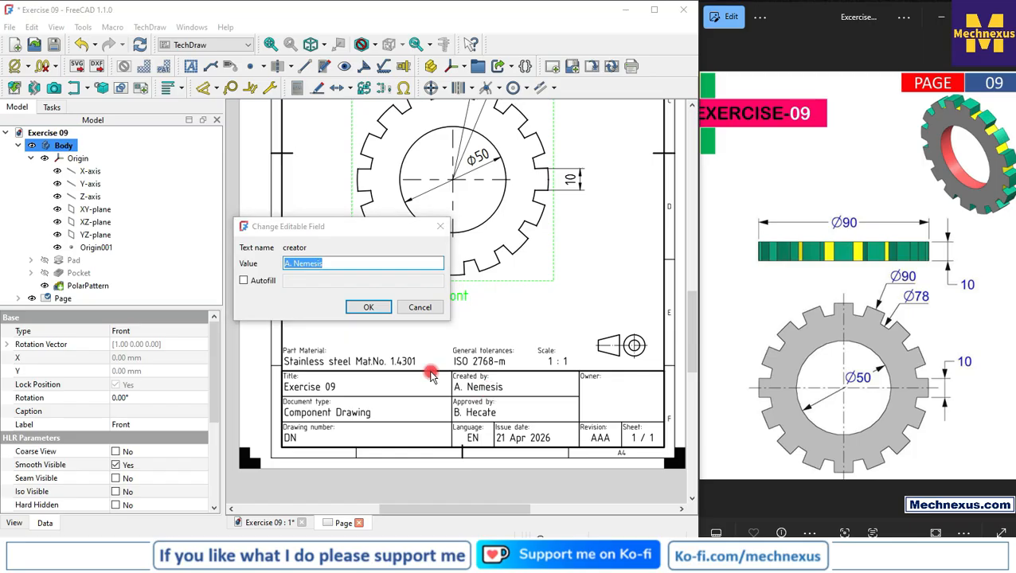
text(Amar)
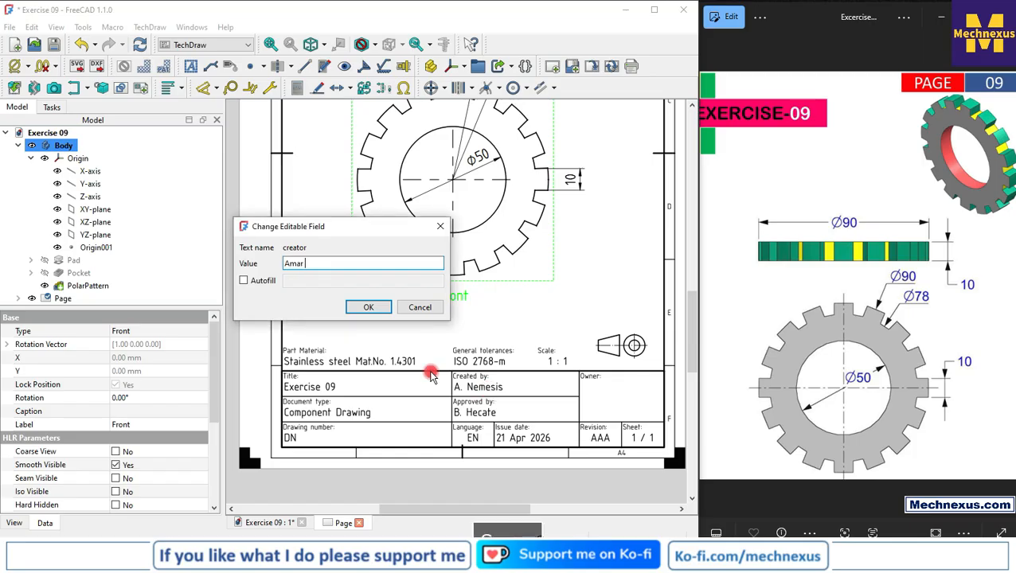
text( Patel)
key(Return)
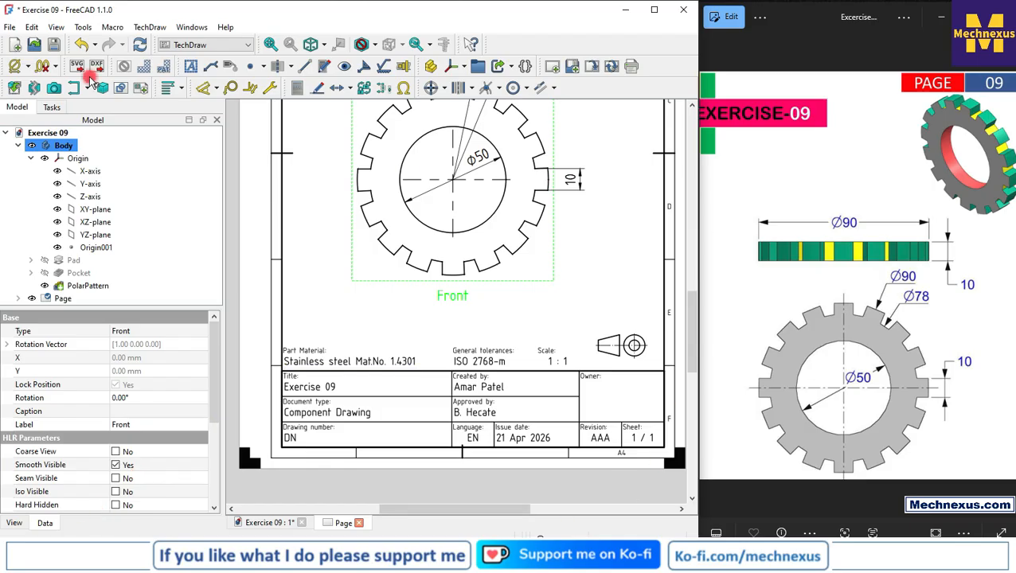
Insert the Mechnexus logo bitmap, the channel profile (1) image in 8. Youtube Asset > All Images, into the drawing page
click(149, 27)
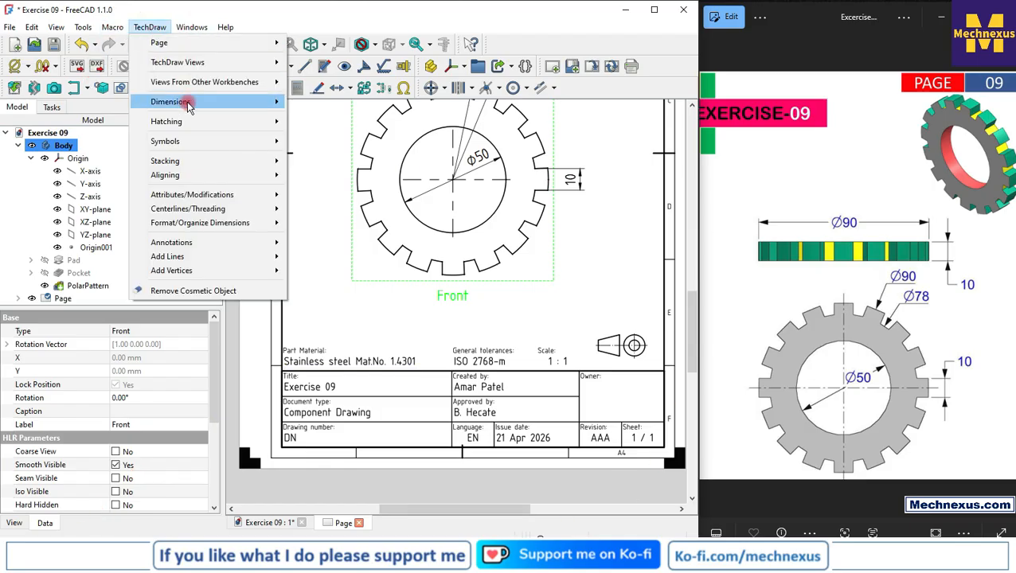
mouse_move(192, 71)
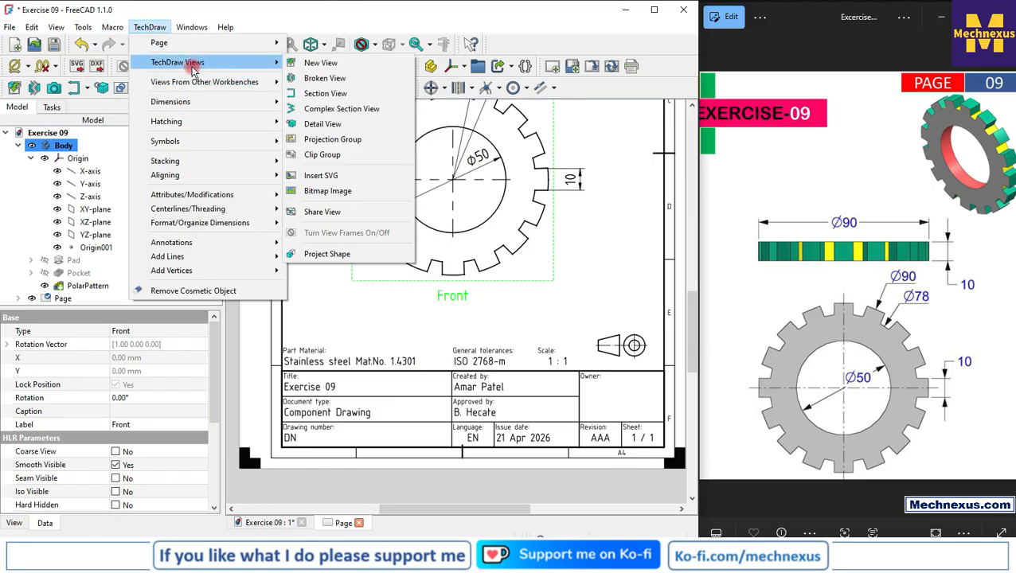
click(343, 192)
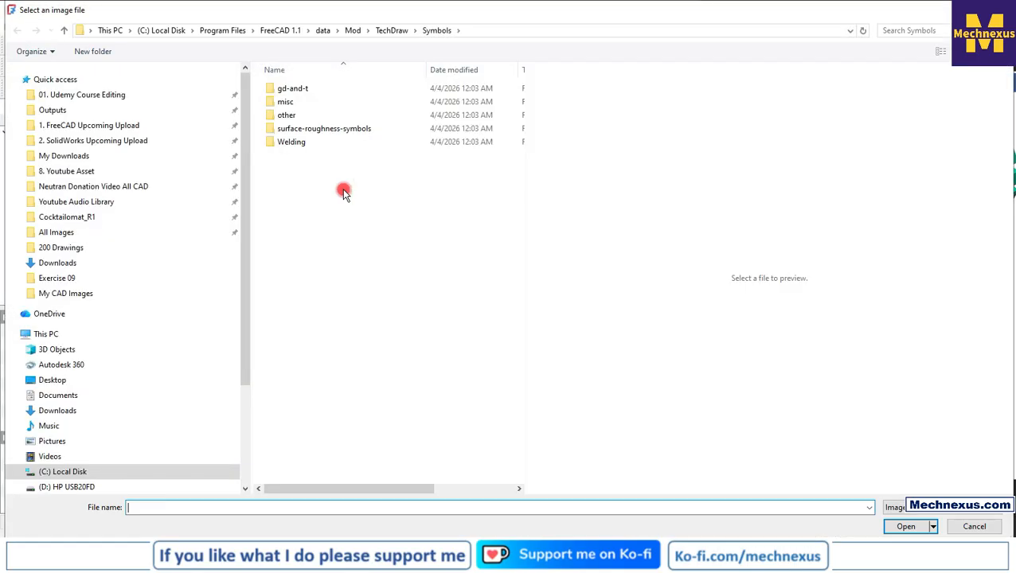
click(85, 173)
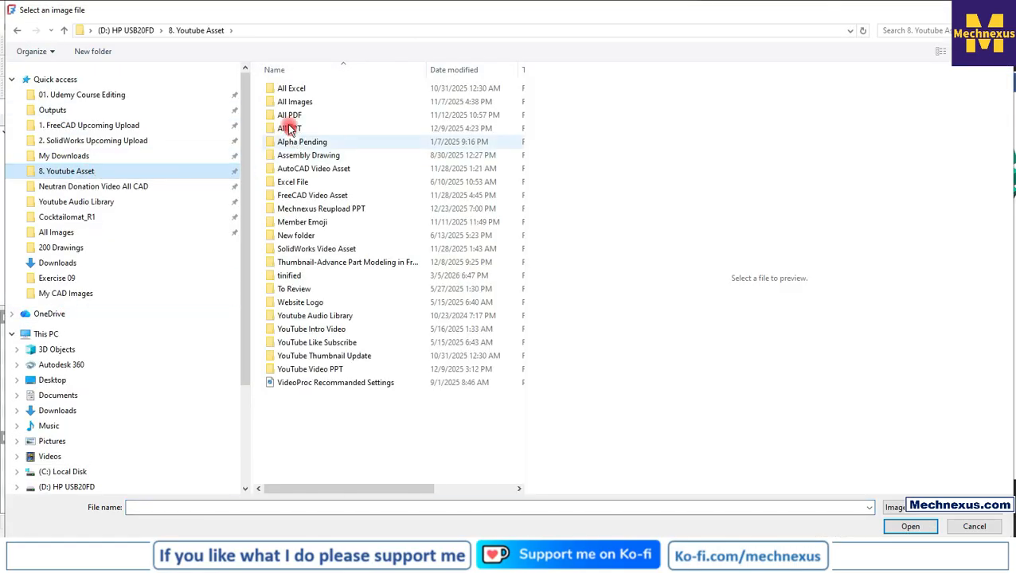
double_click(295, 104)
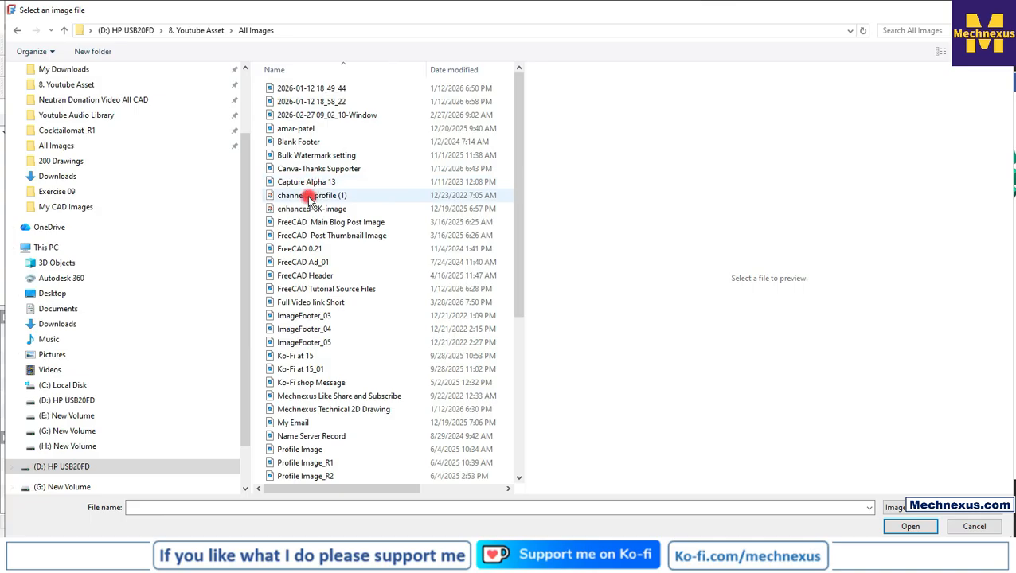
click(307, 196)
key(Return)
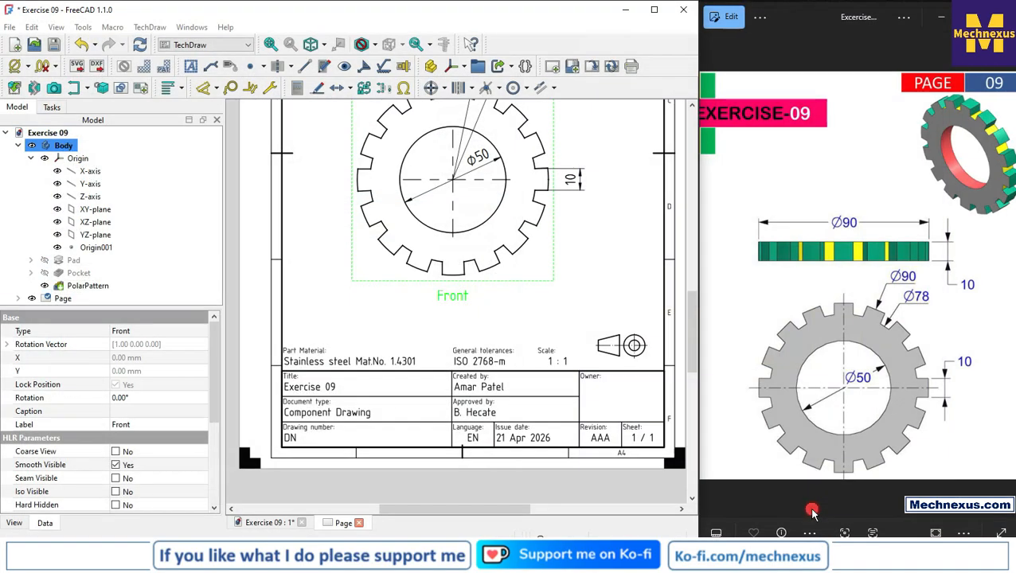
Move the logo image over the title block's Owner area and set its scale to 0.3
drag(450, 223, 610, 400)
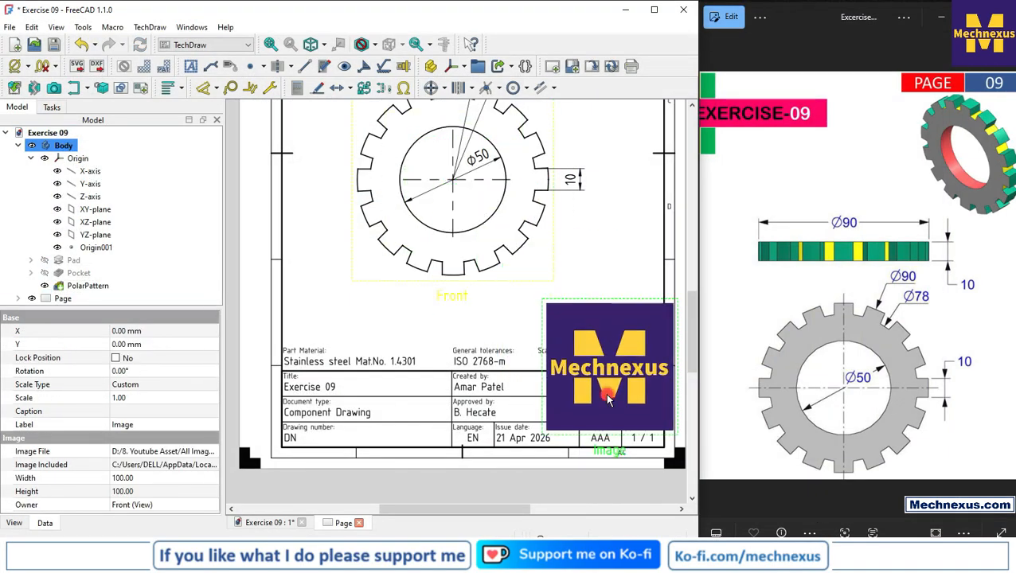
scroll(438, 313, down, 3)
scroll(605, 414, up, 2)
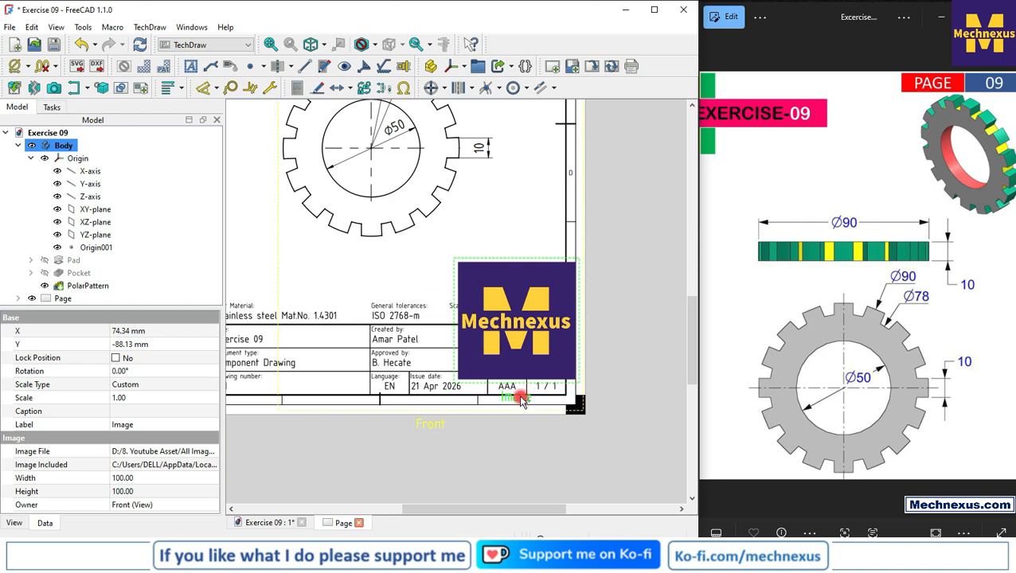
click(145, 398)
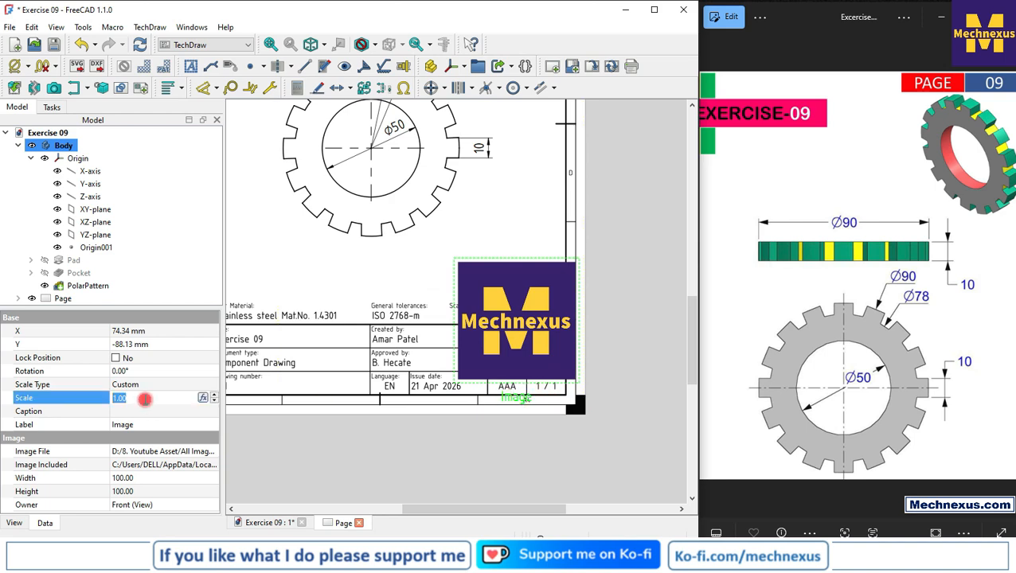
text(0.3)
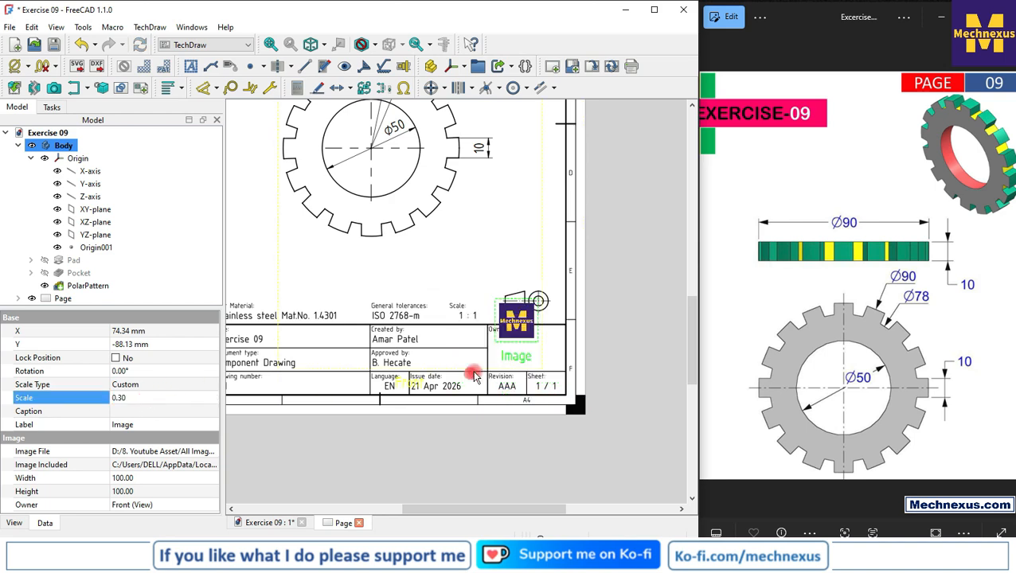
Position the scaled logo inside the title block's Owner cell and deselect it
scroll(528, 404, up, 3)
drag(535, 406, 539, 423)
click(664, 385)
Examine the whole drawing sheet, comparing its views, dimensions and title block with the reference
scroll(614, 402, down, 2)
scroll(615, 402, down, 4)
scroll(540, 426, up, 2)
scroll(506, 391, down, 1)
scroll(392, 377, up, 1)
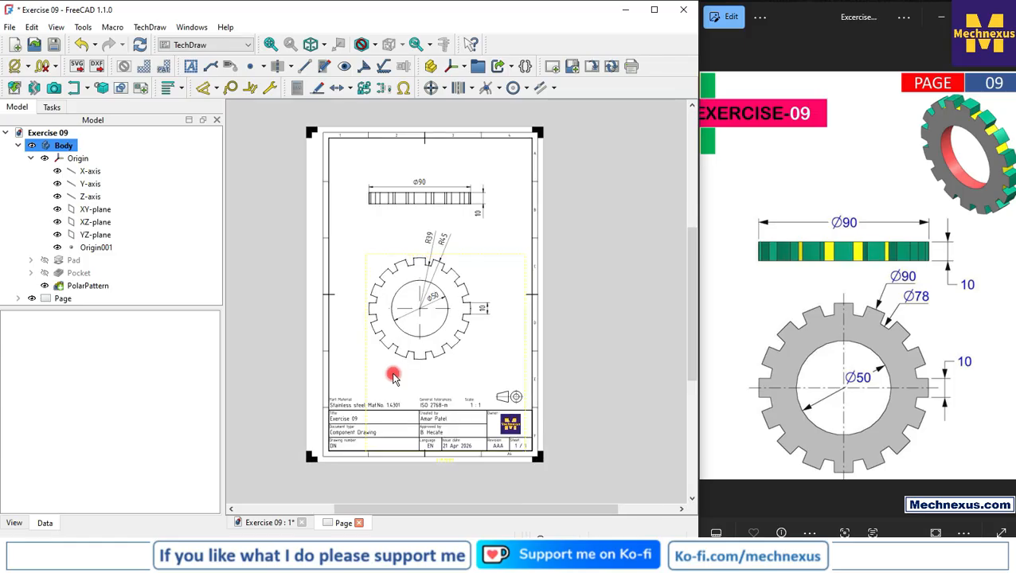
scroll(392, 377, up, 1)
scroll(392, 377, down, 1)
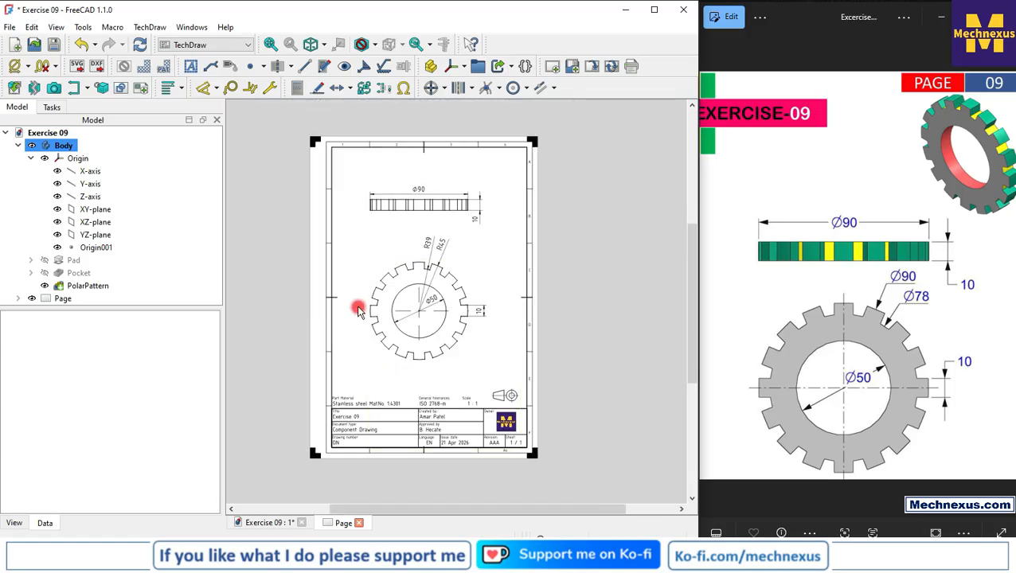
scroll(358, 310, up, 1)
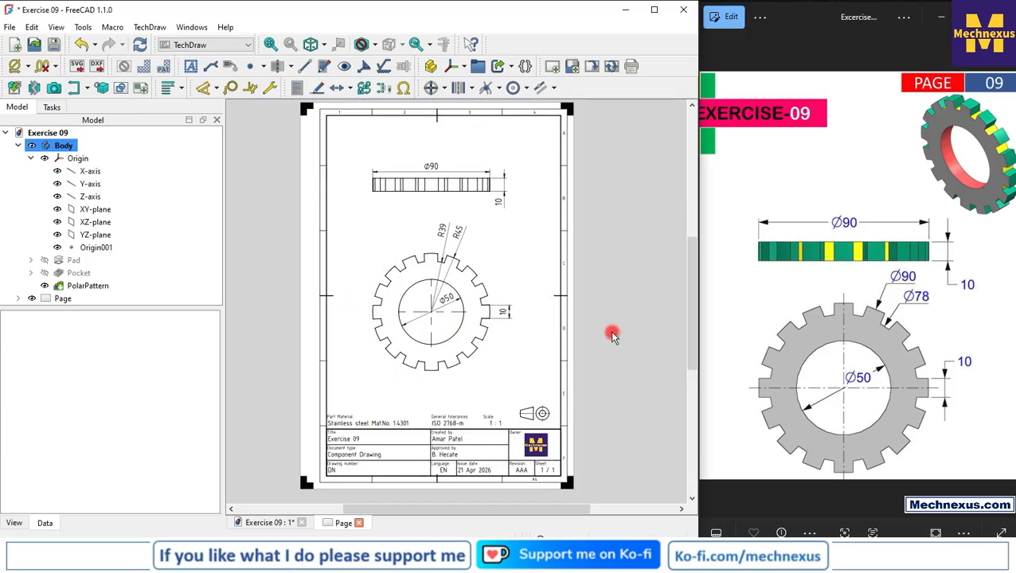